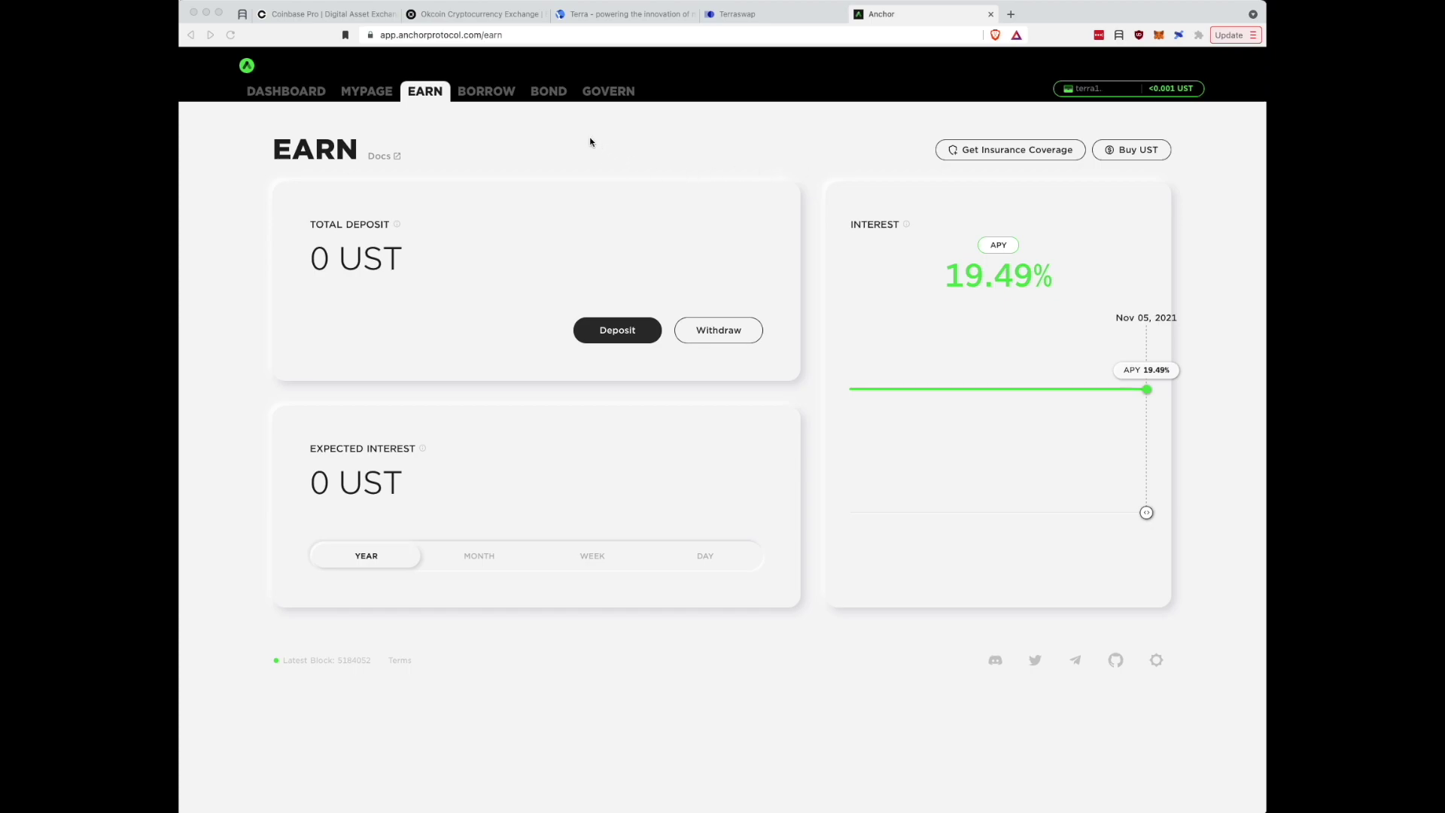
Open Okcoin's LUNA/USD market from the favorites, and look over the Terra website, Terraswap's swap page and Anchor's Earn page.
click(477, 15)
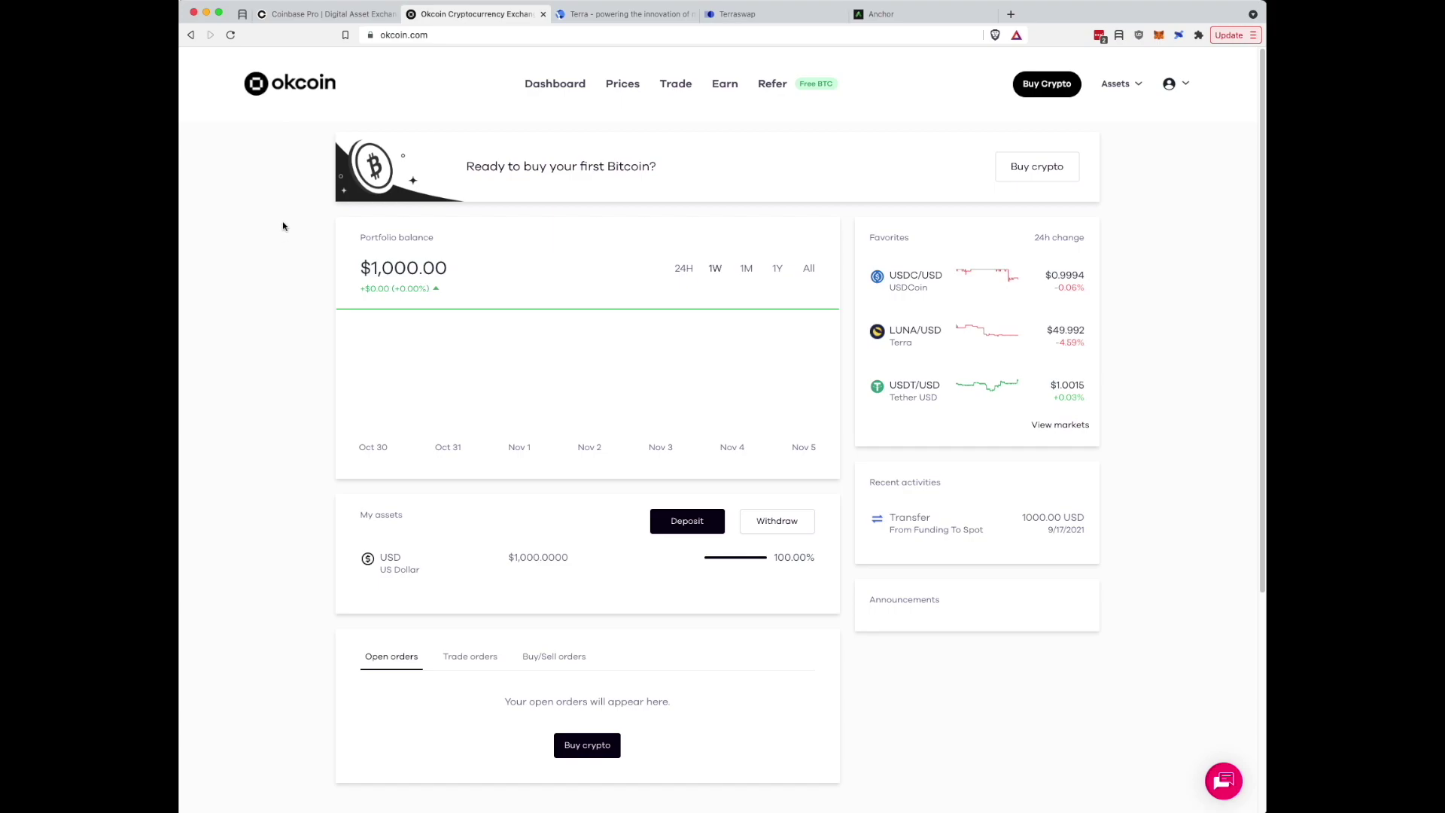
click(938, 346)
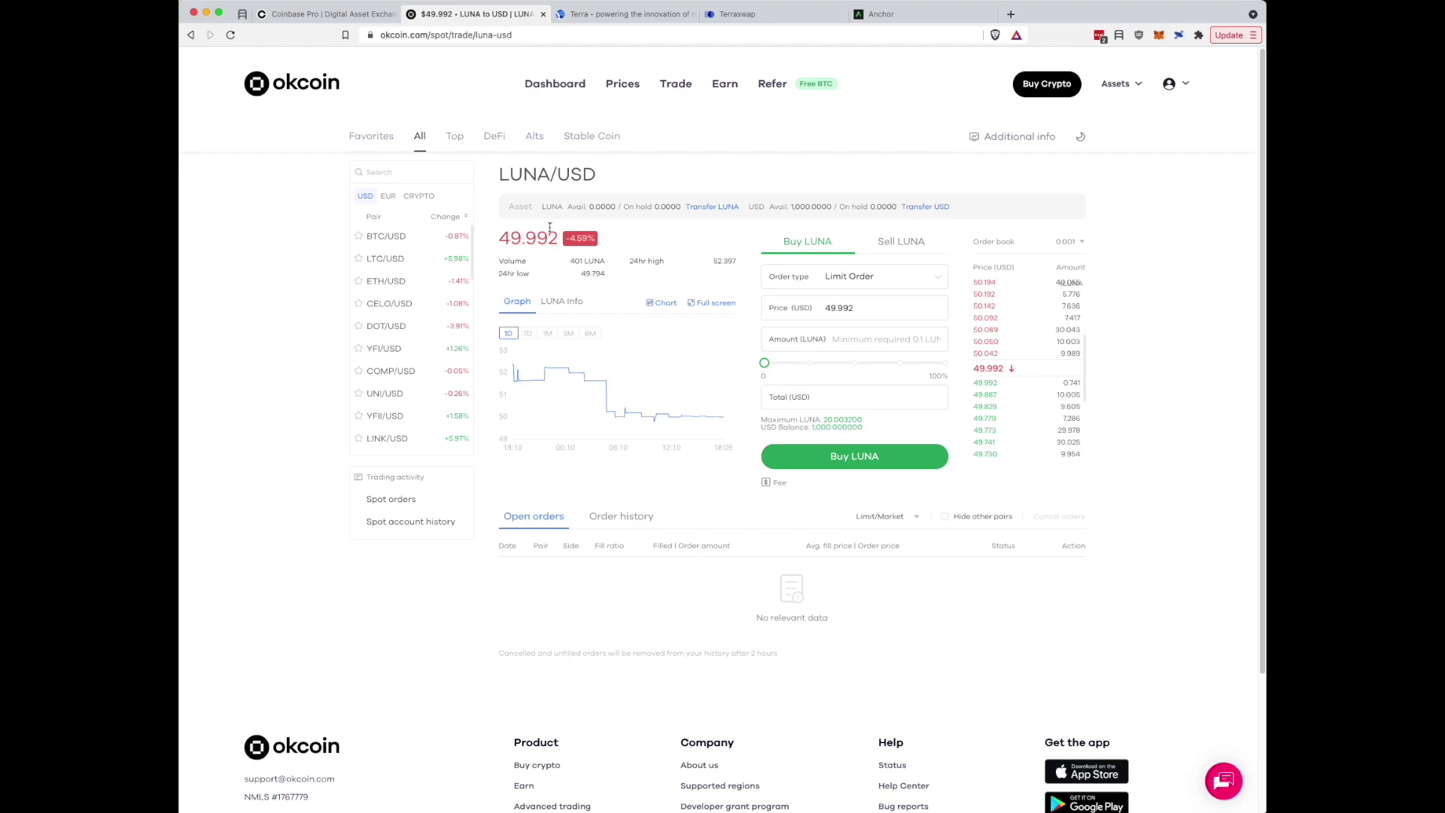
click(618, 15)
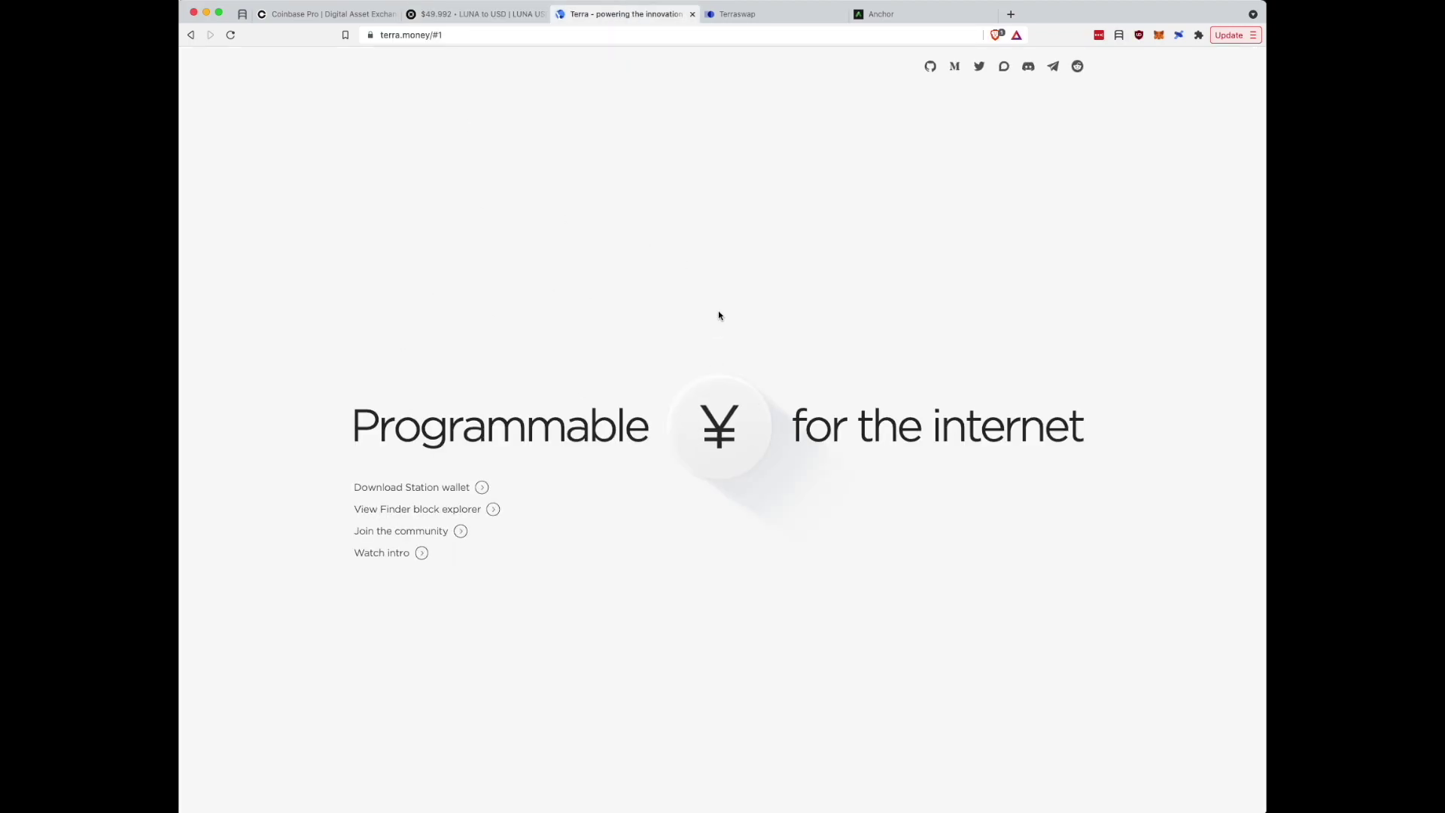
click(764, 19)
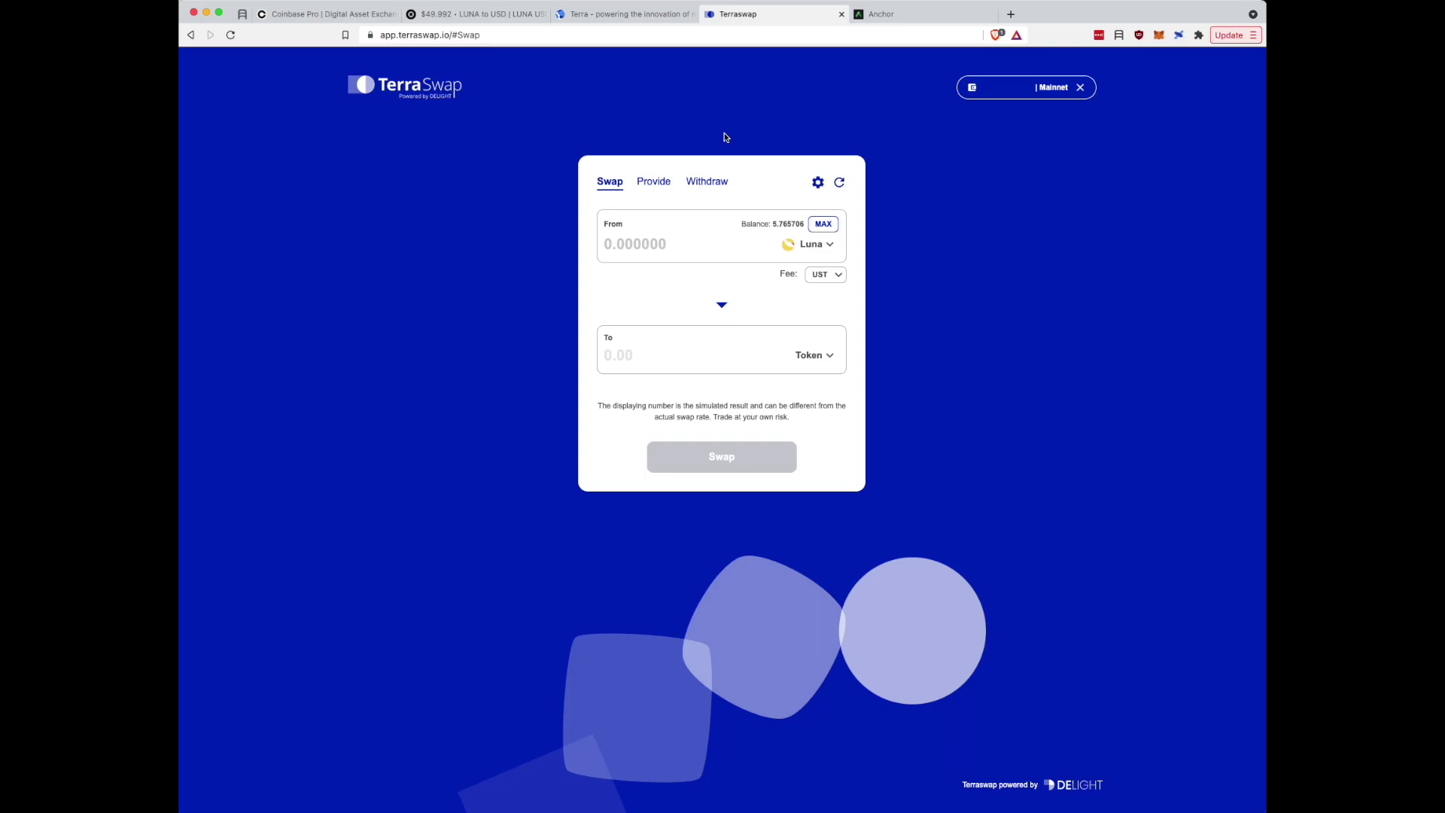
click(912, 23)
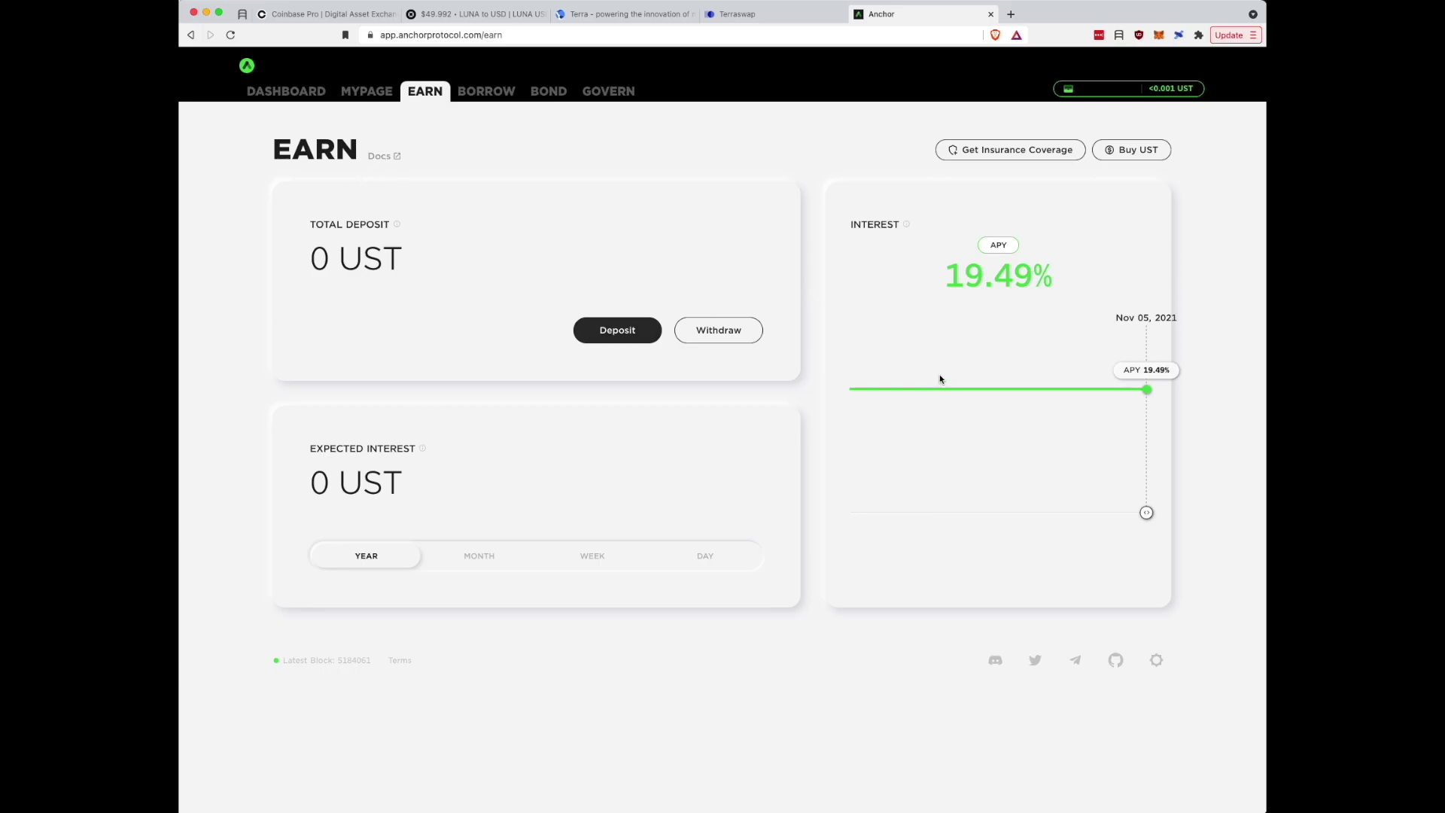
Review Okcoin's LUNA/USD market again alongside Anchor's Earn page and the Coinbase Pro portfolio.
key(super+2)
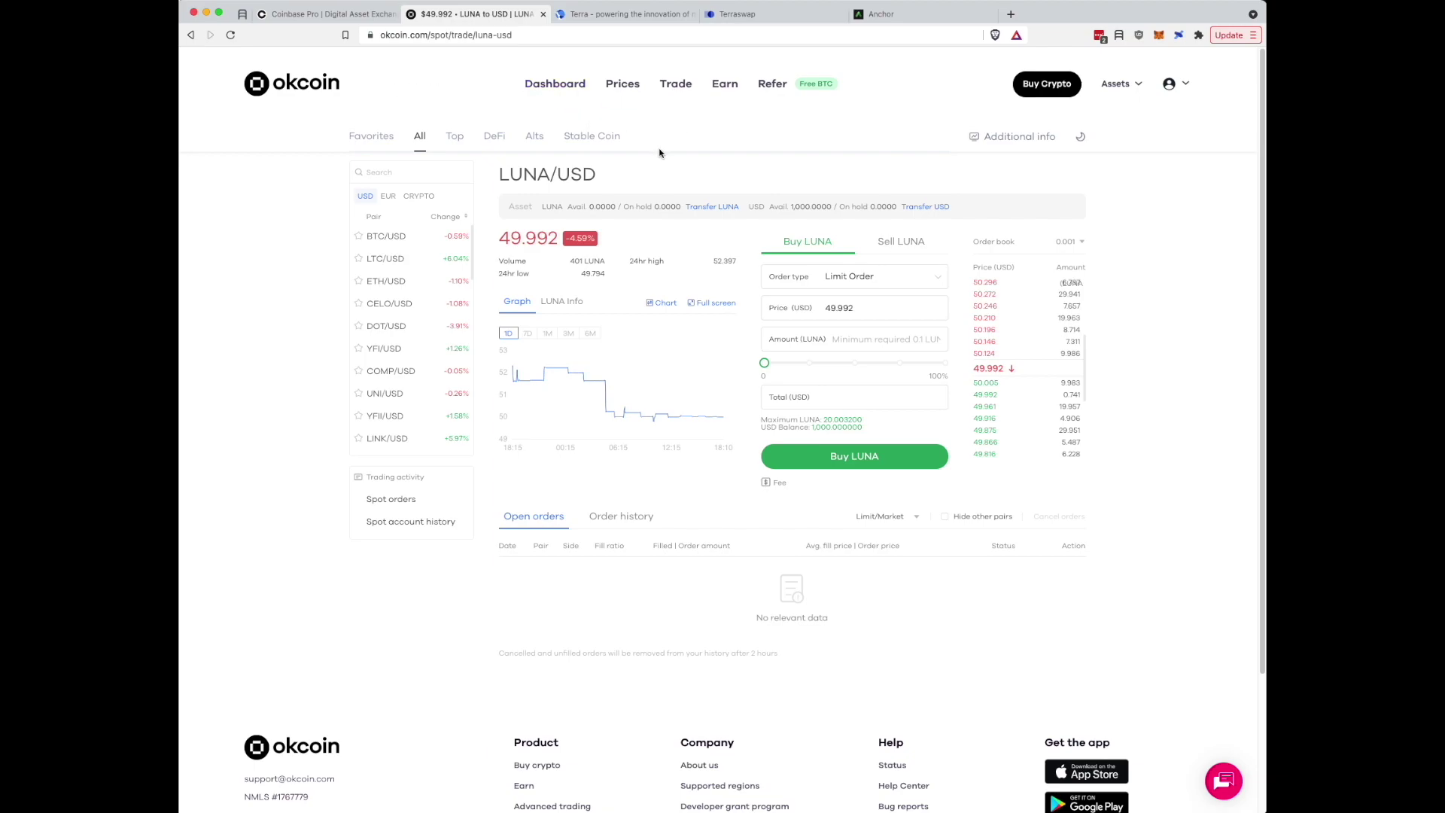
click(904, 17)
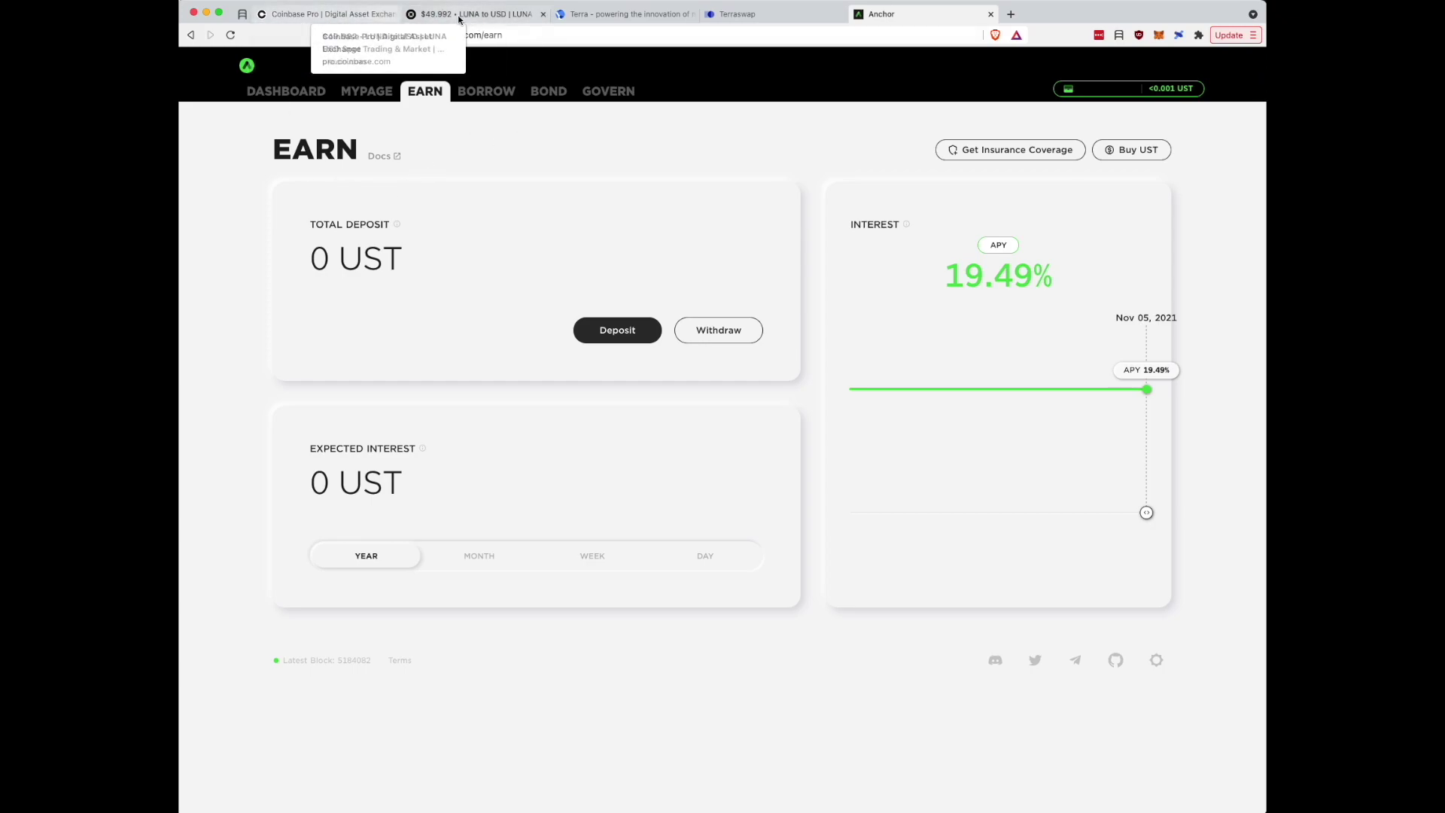
click(341, 17)
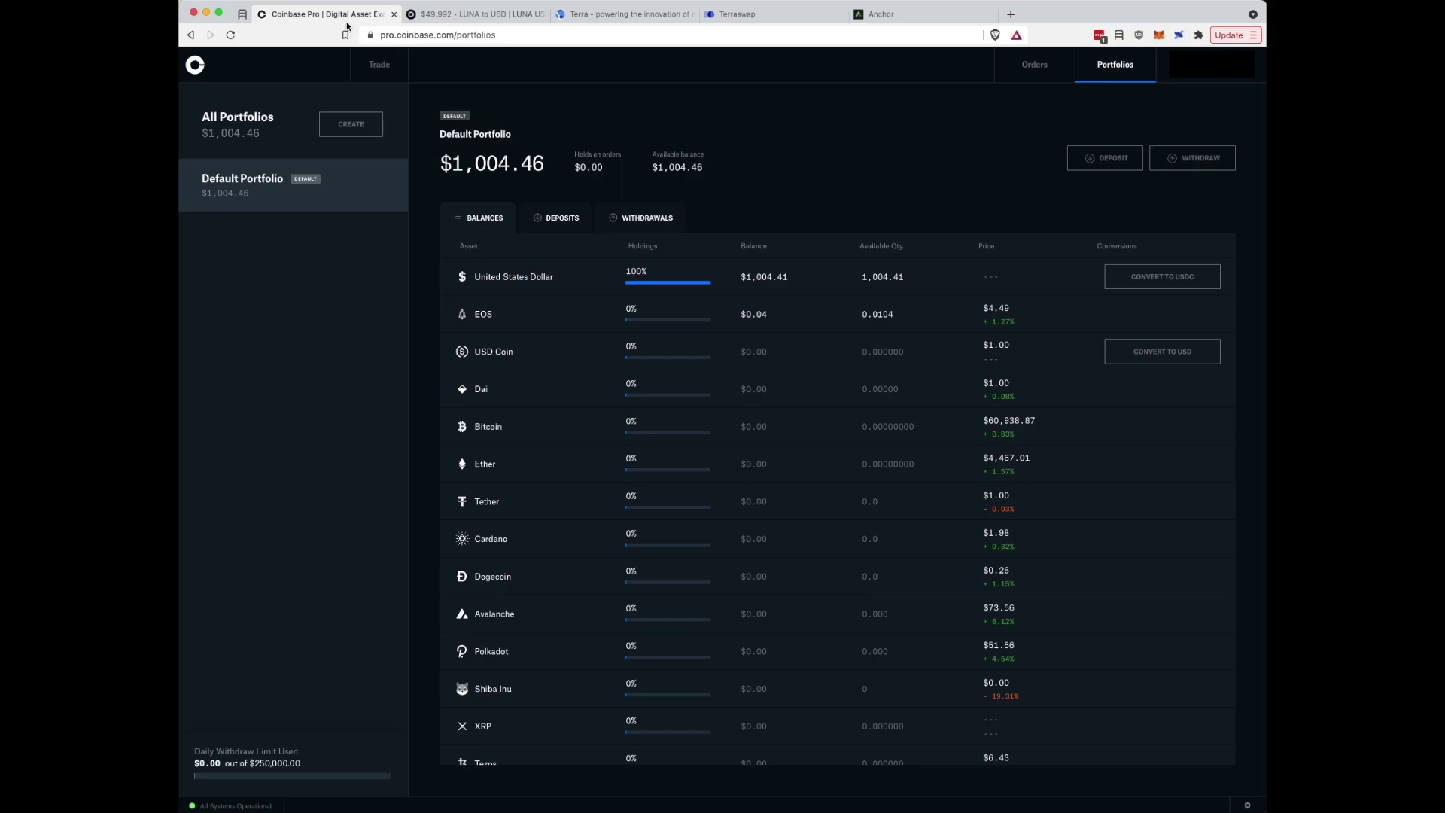
click(473, 14)
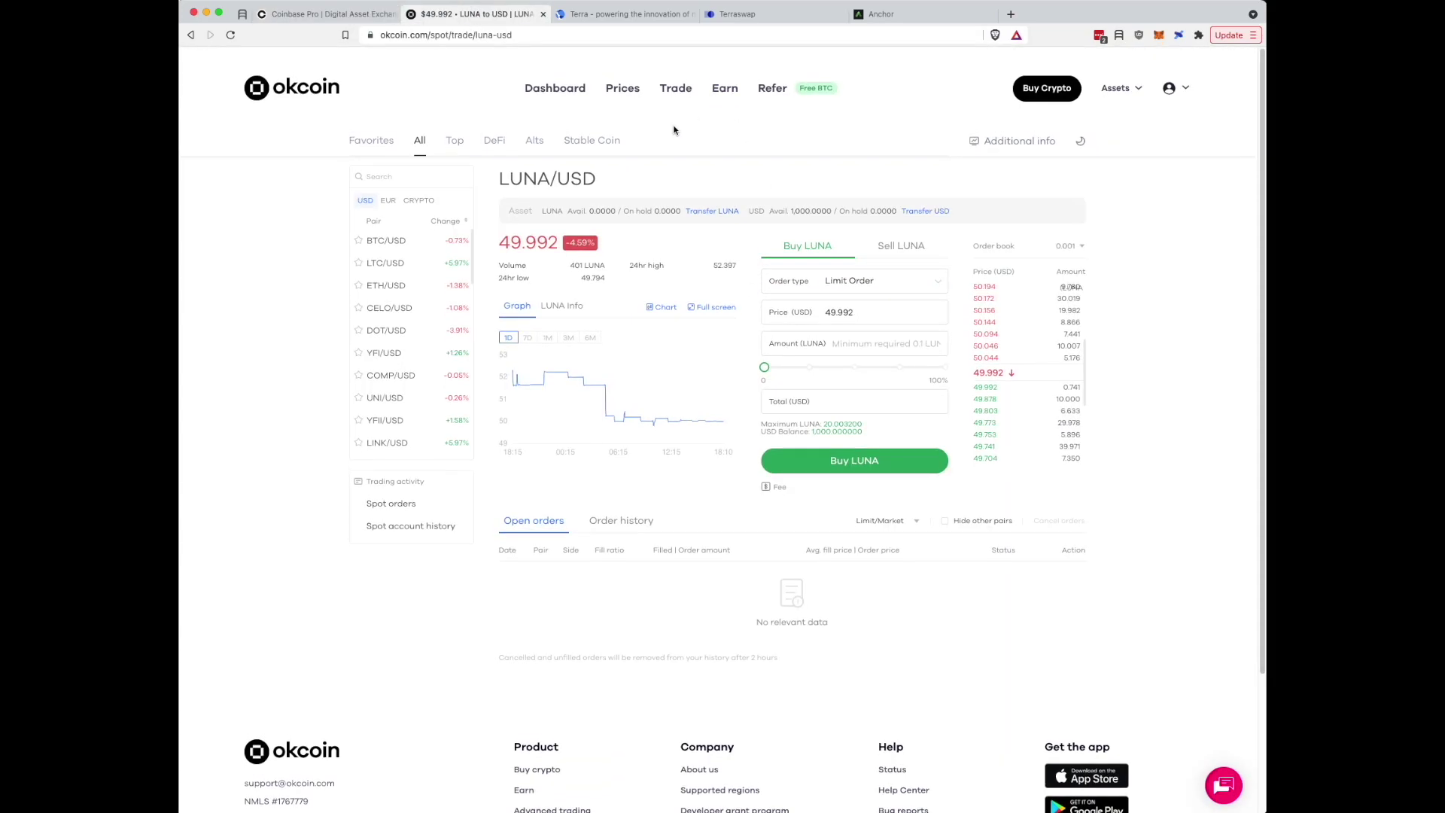
Switch to Coinbase Pro and look through the assets in the Default Portfolio's balances, down to TerraUSD and beyond.
click(325, 14)
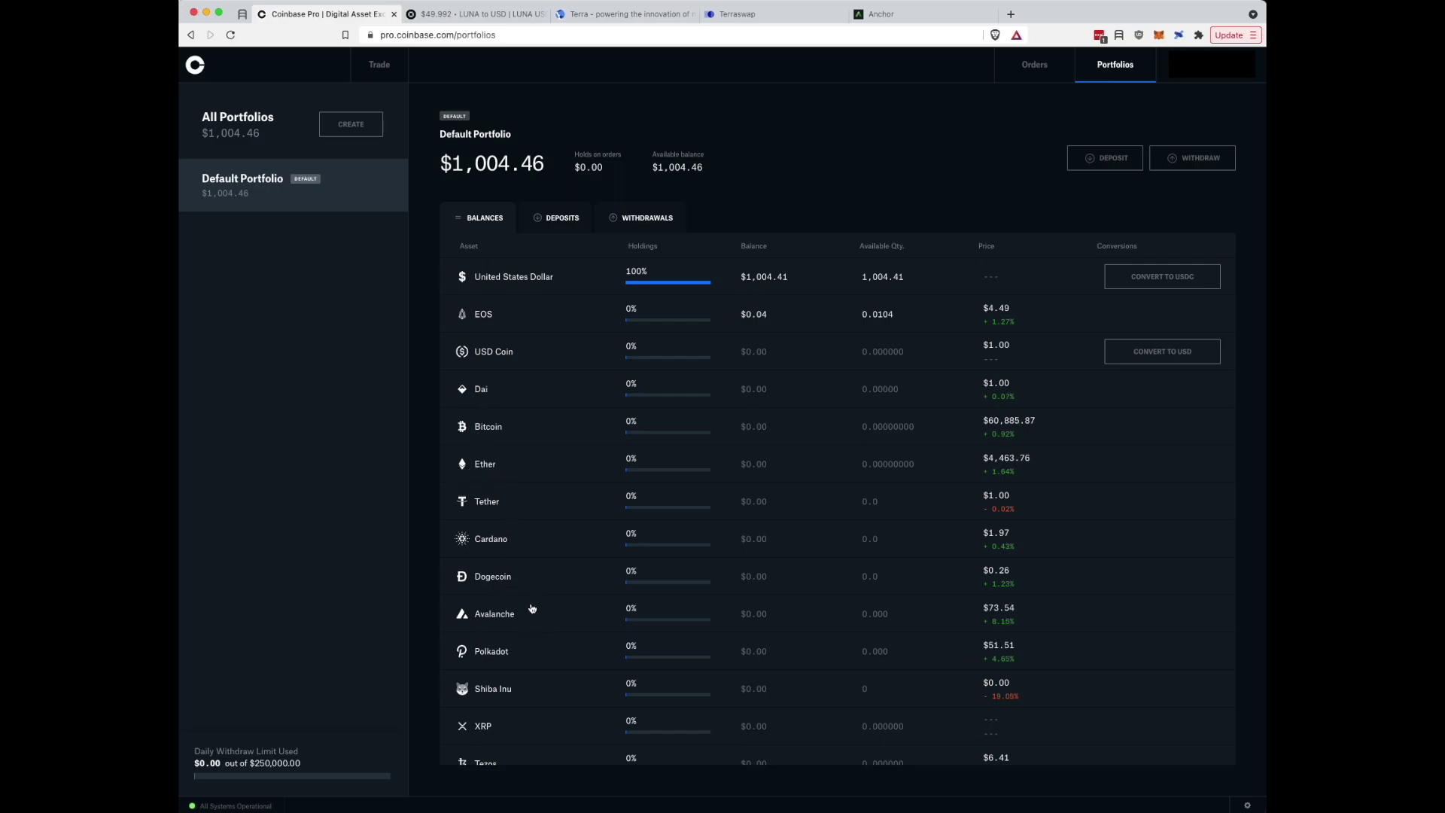
scroll(549, 683, down, 2)
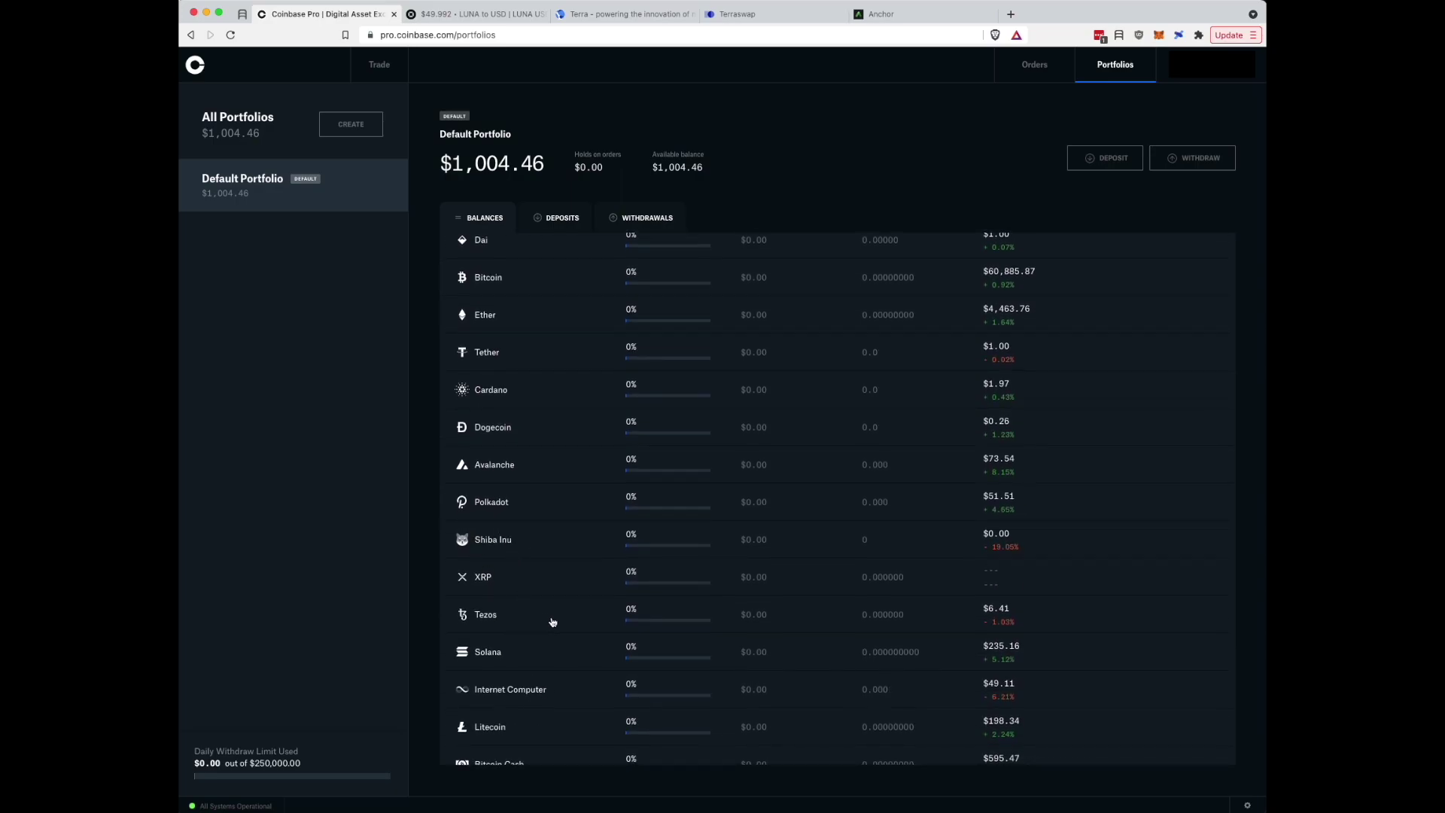
scroll(546, 621, down, 3)
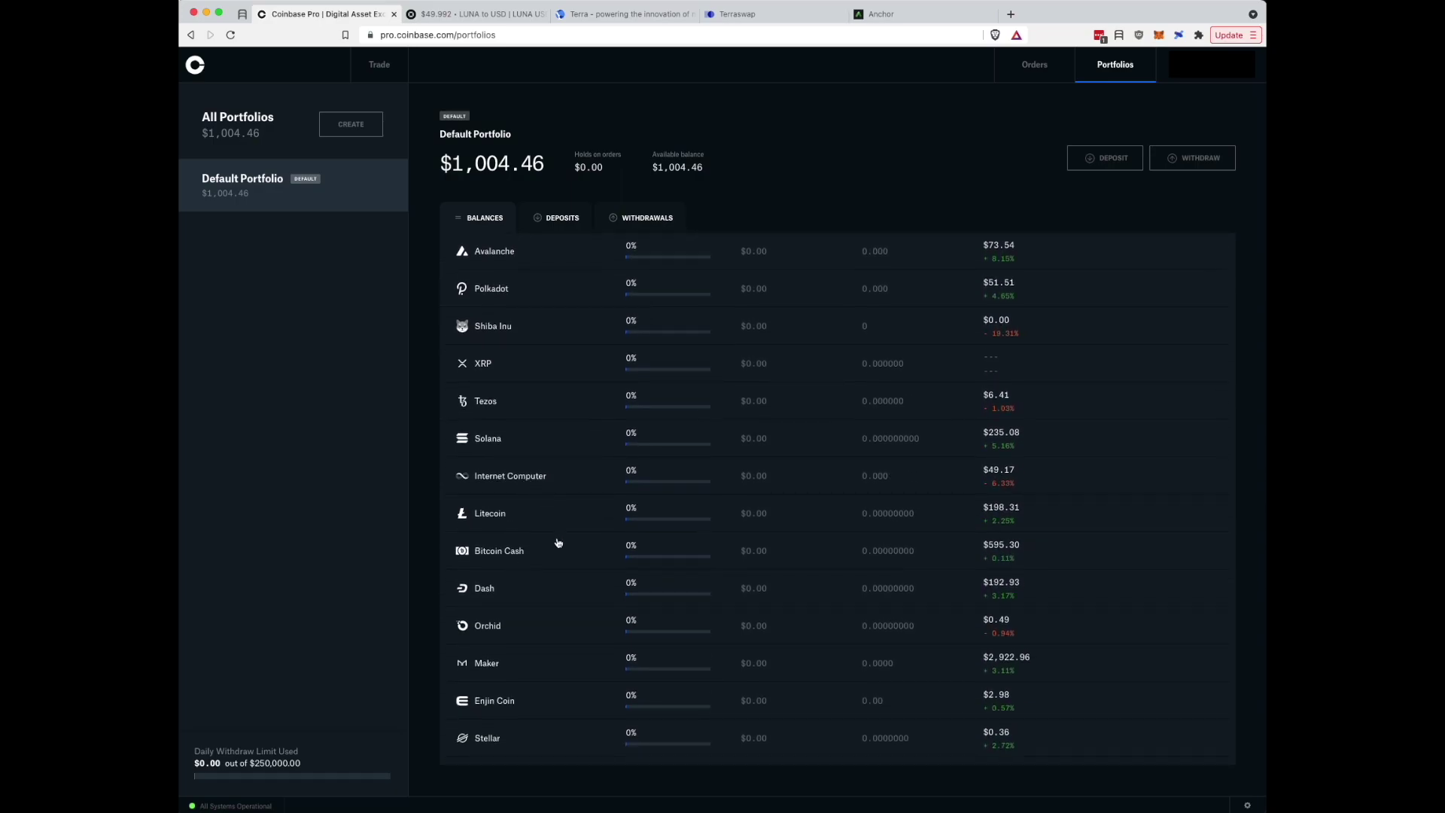
scroll(519, 578, down, 2)
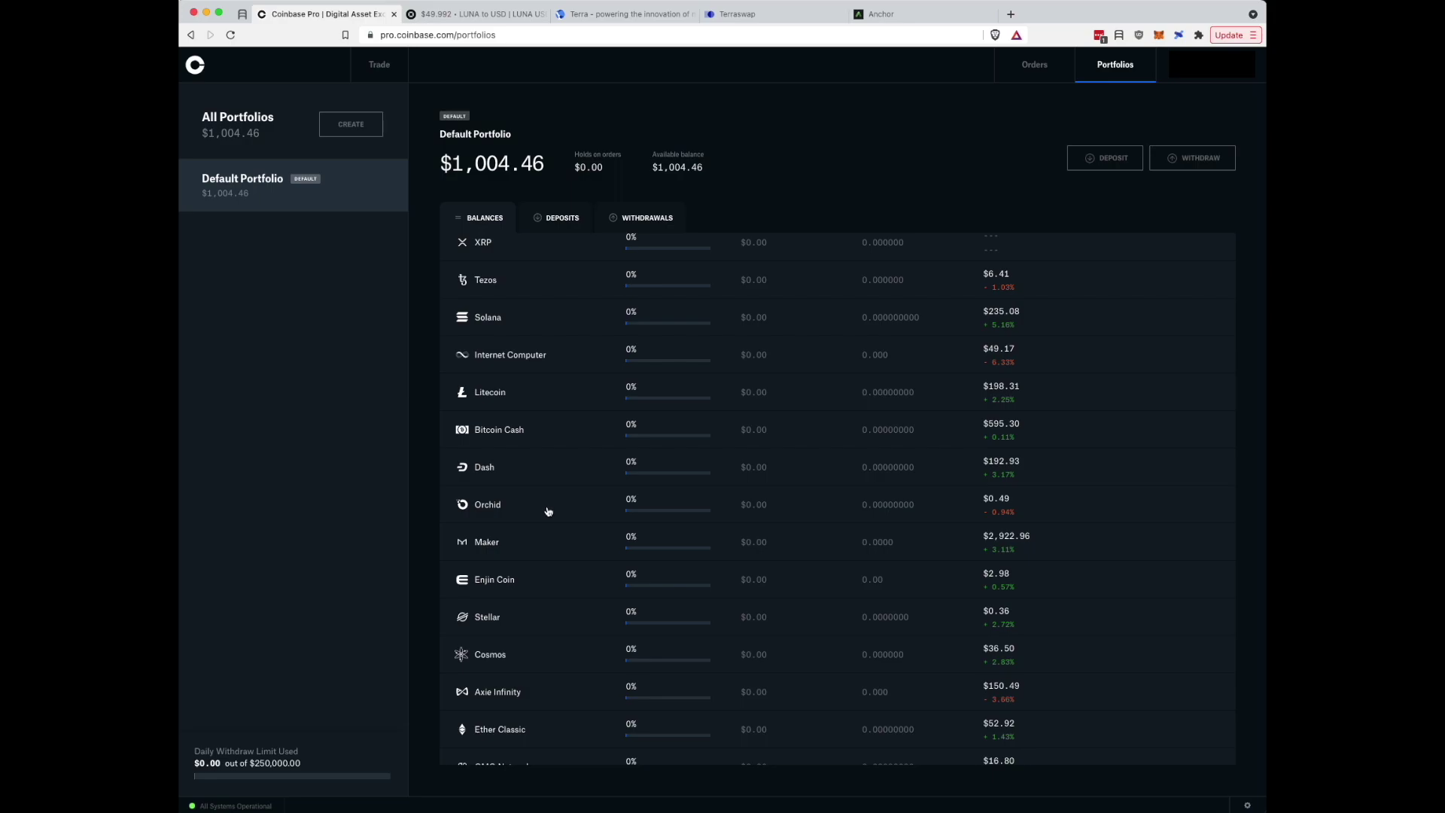
scroll(565, 585, down, 3)
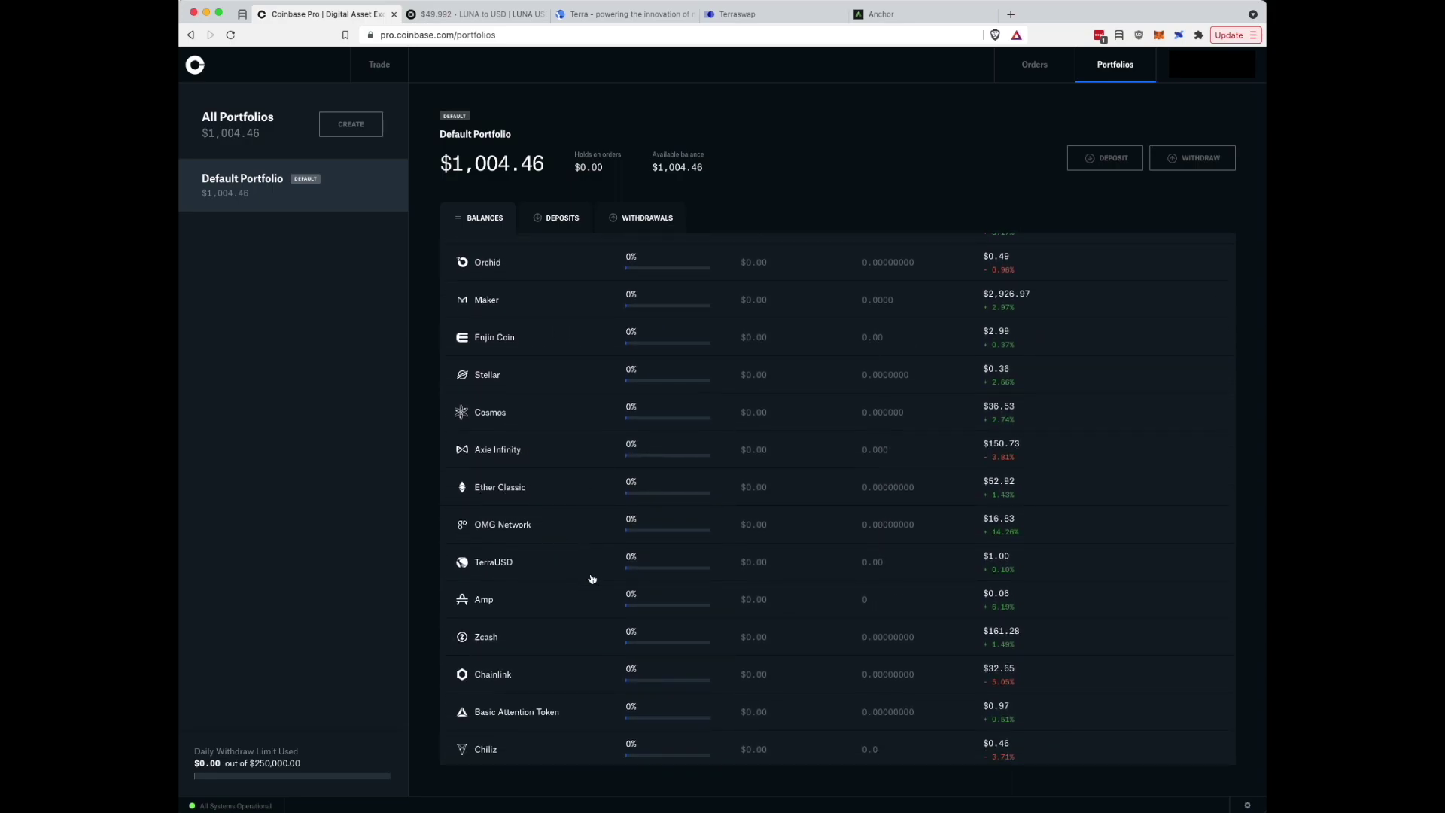
scroll(569, 559, up, 5)
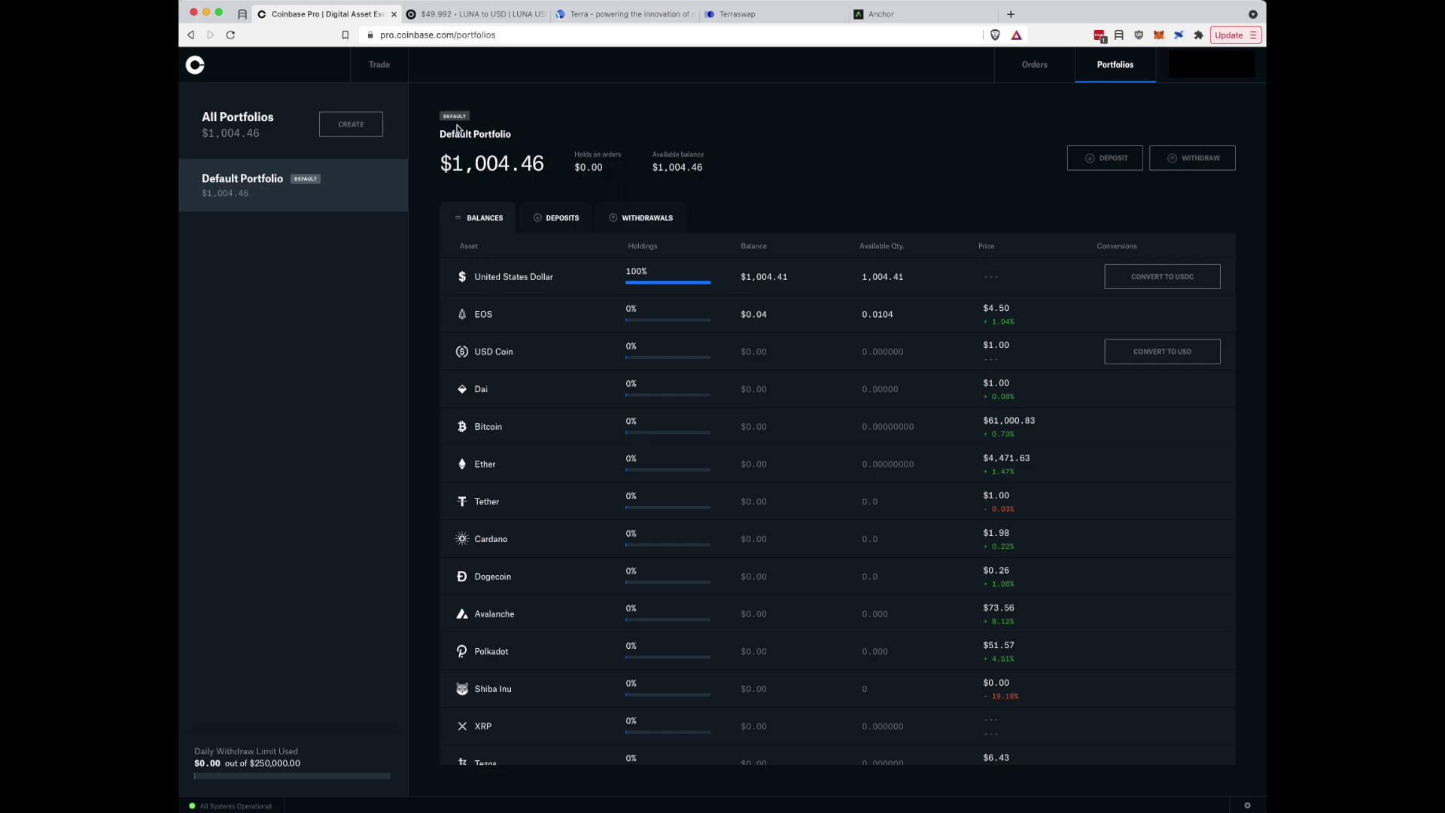
Search the trading markets for eos, open EOS-USD and set the market buy amount to the maximum, checking the fee.
click(385, 69)
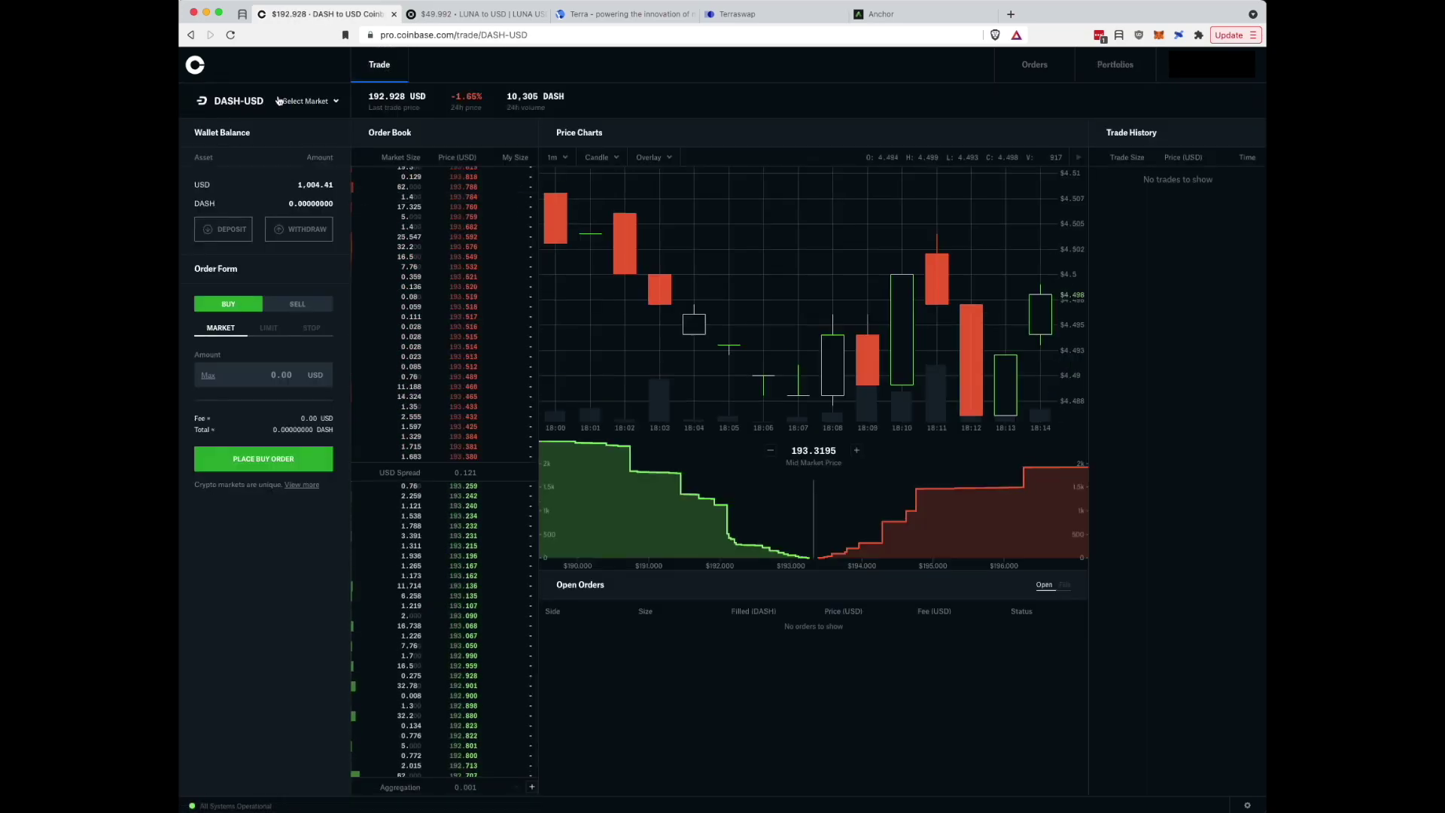
click(280, 101)
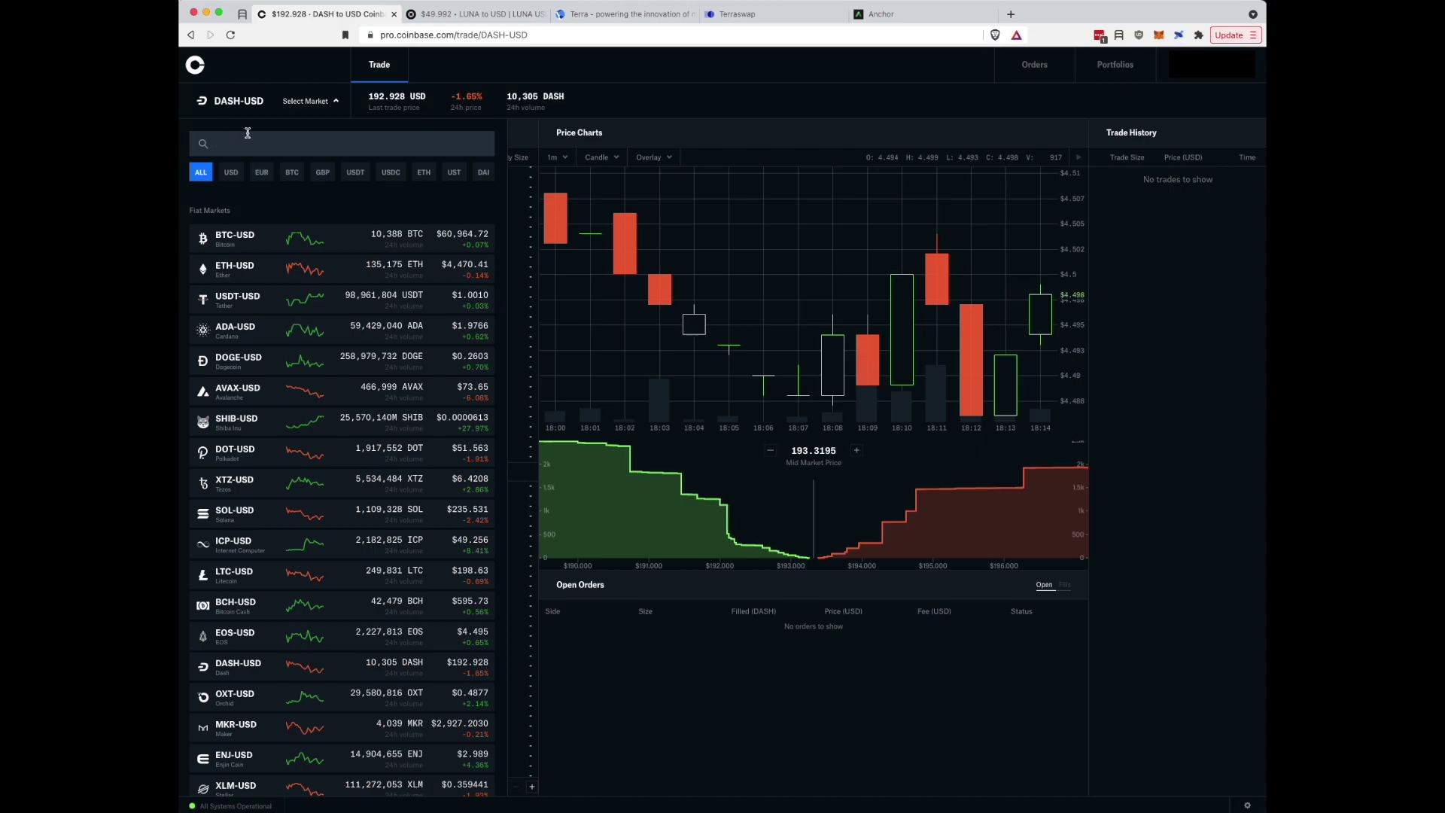
text(eos)
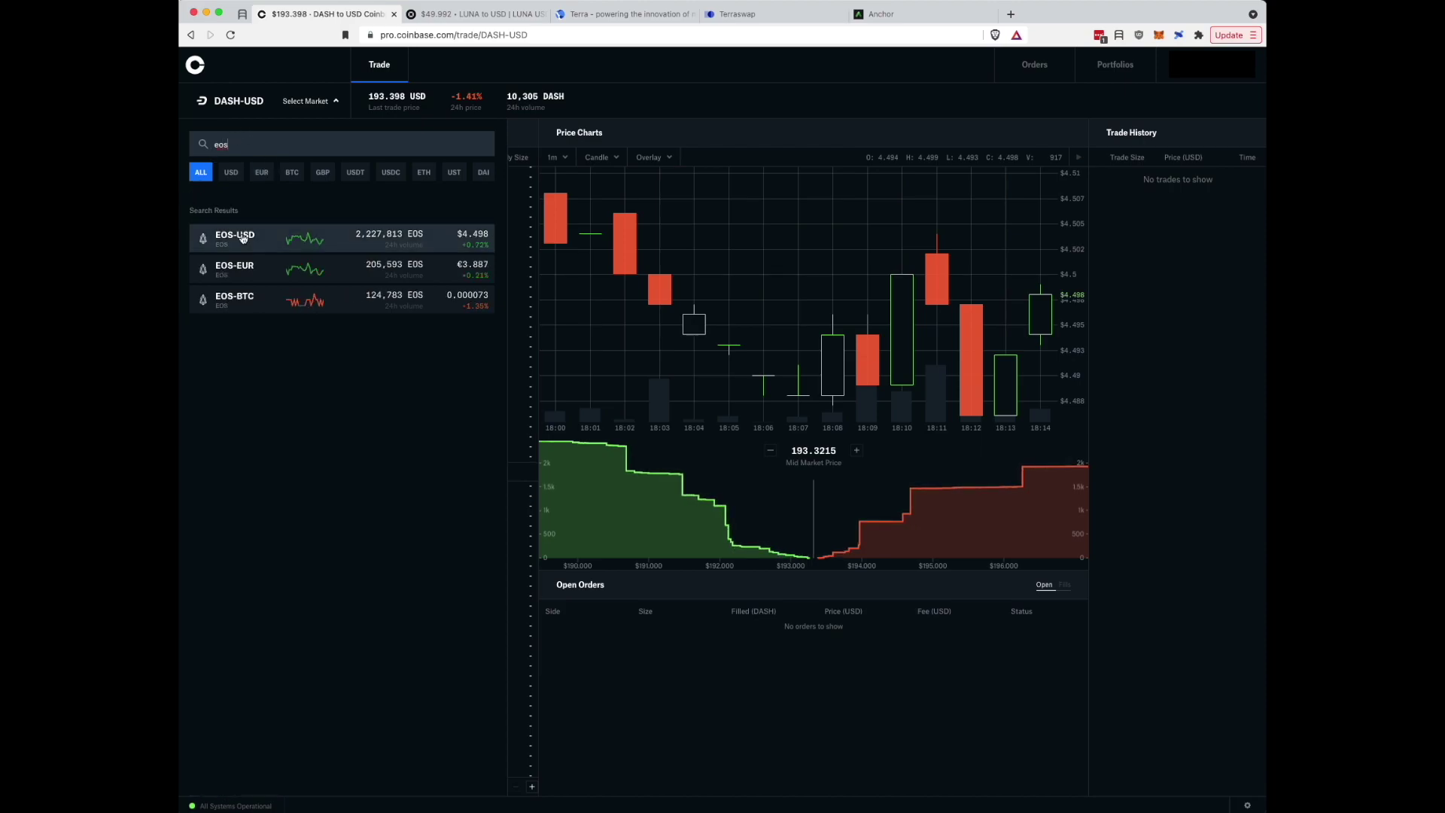
click(260, 243)
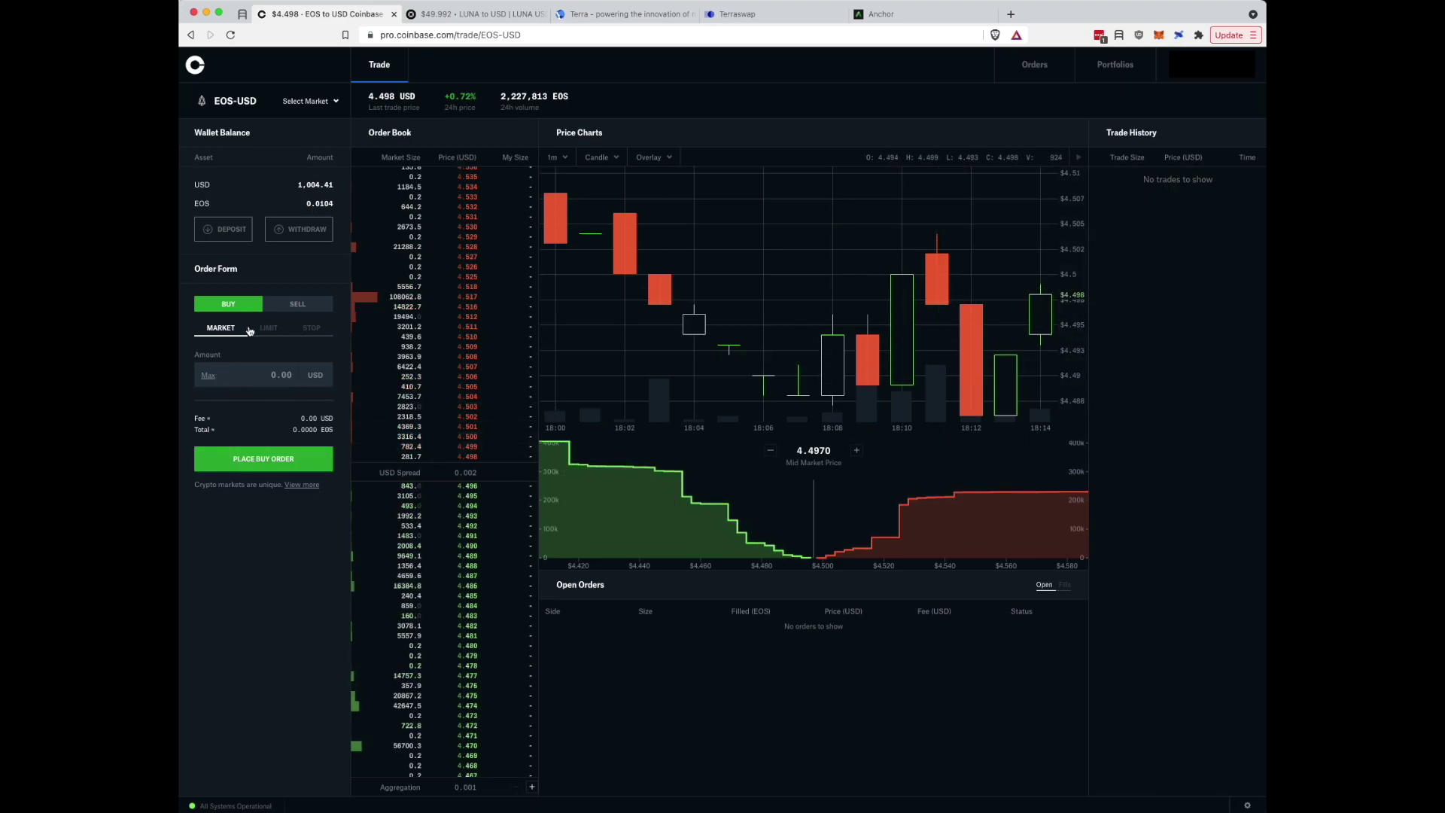
click(209, 379)
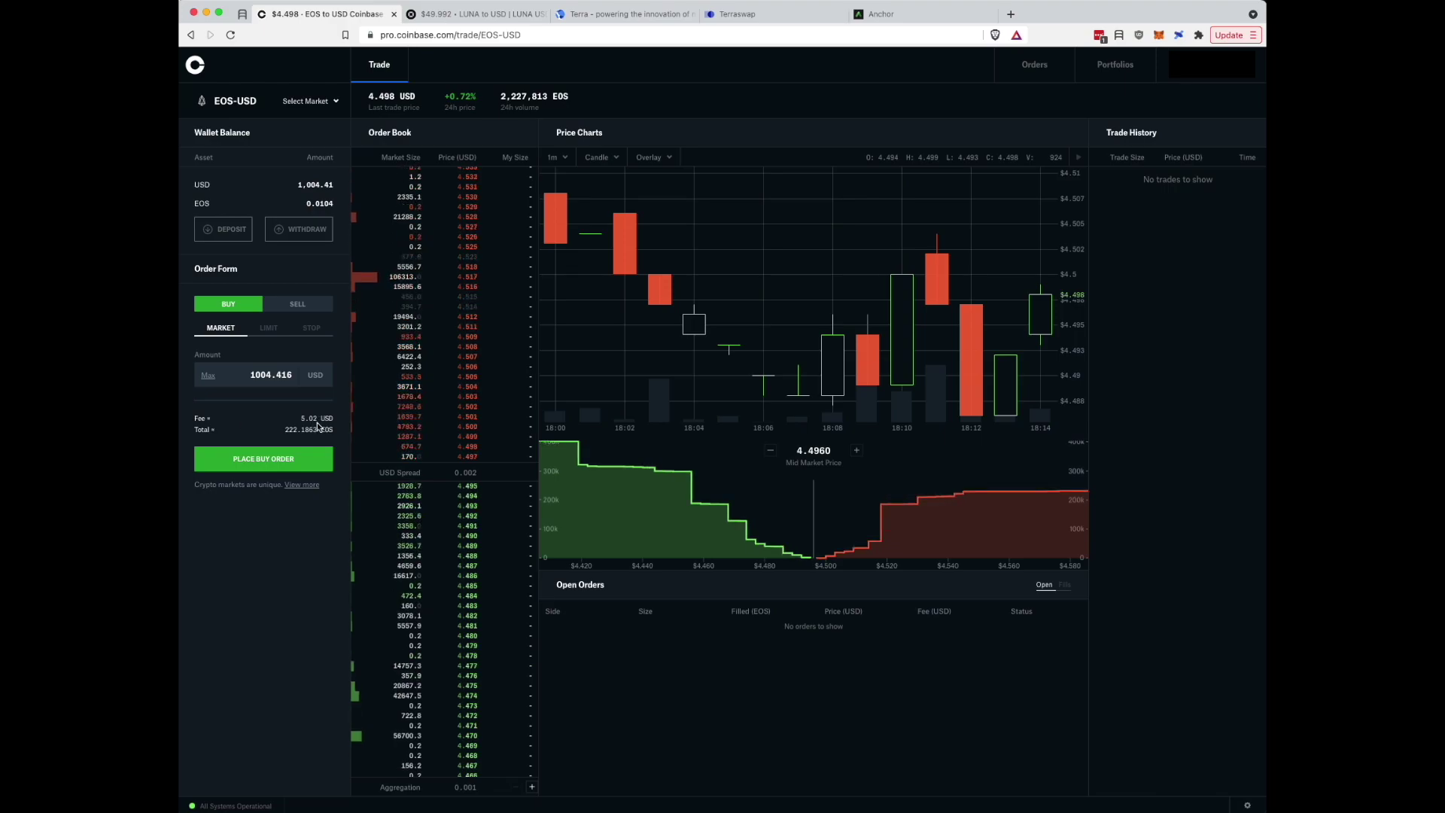
double_click(310, 418)
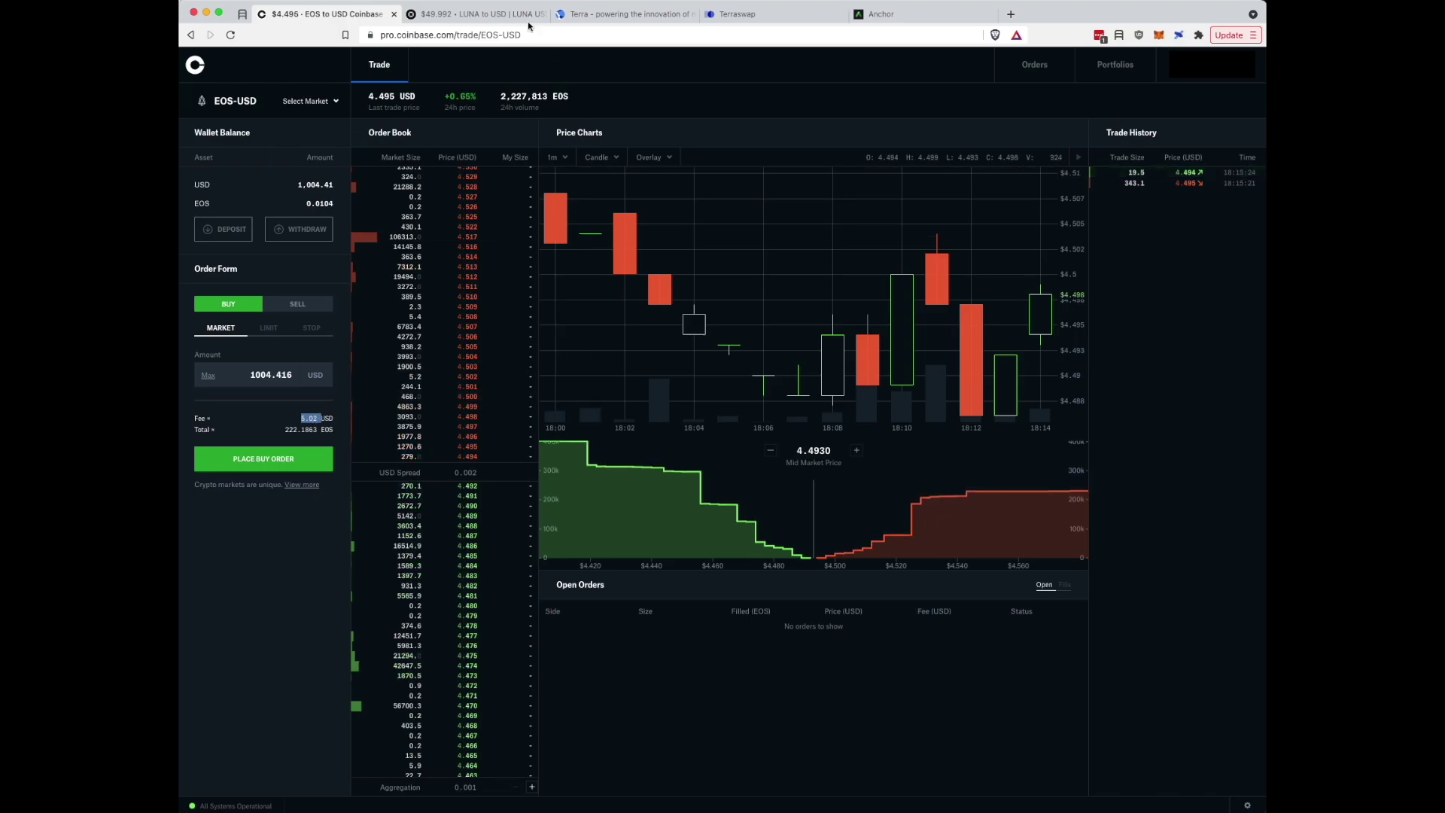
Compare Okcoin's LUNA/USD trading page with the EOS-USD order and price chart on Coinbase Pro.
click(451, 15)
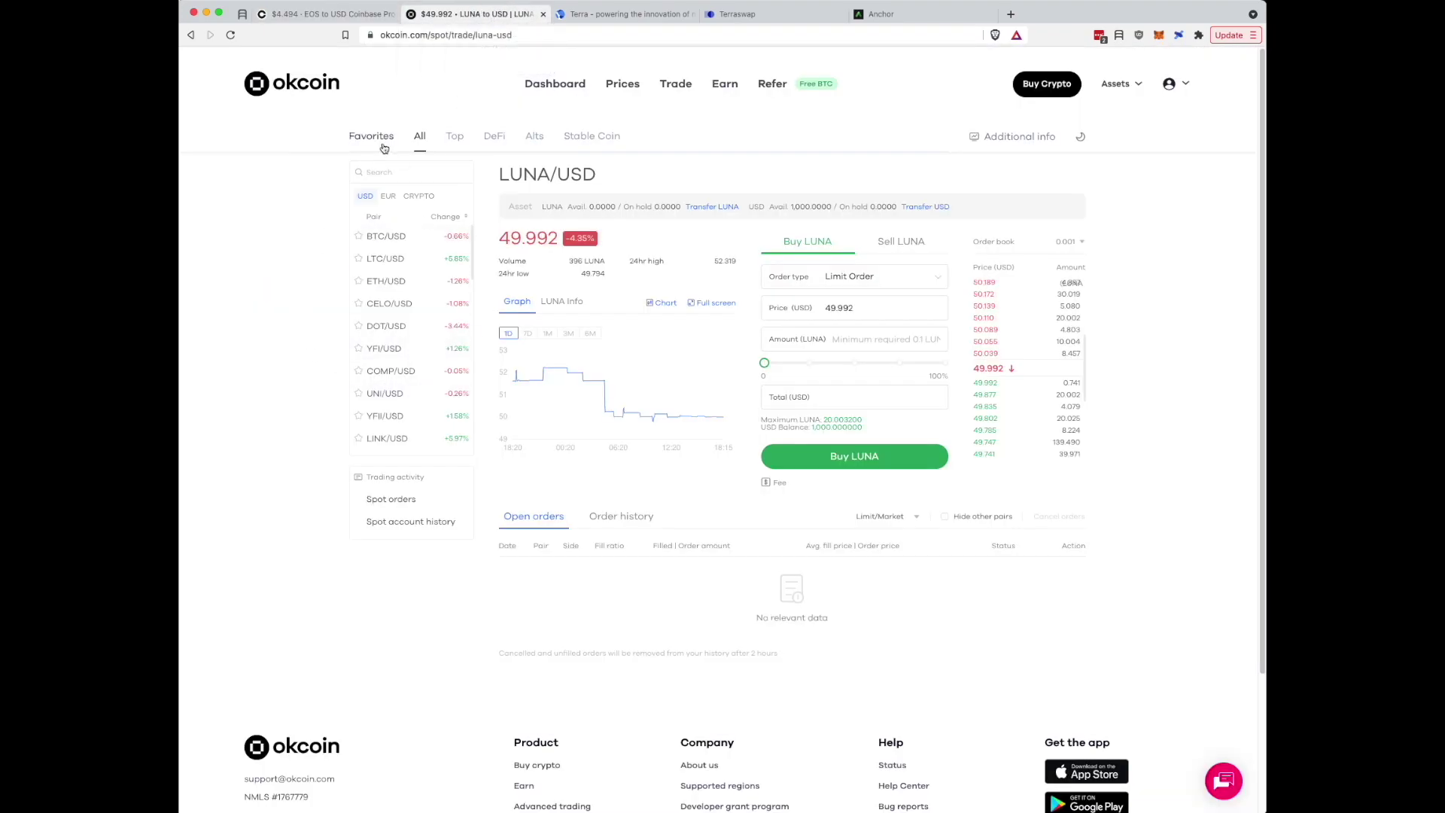
click(342, 13)
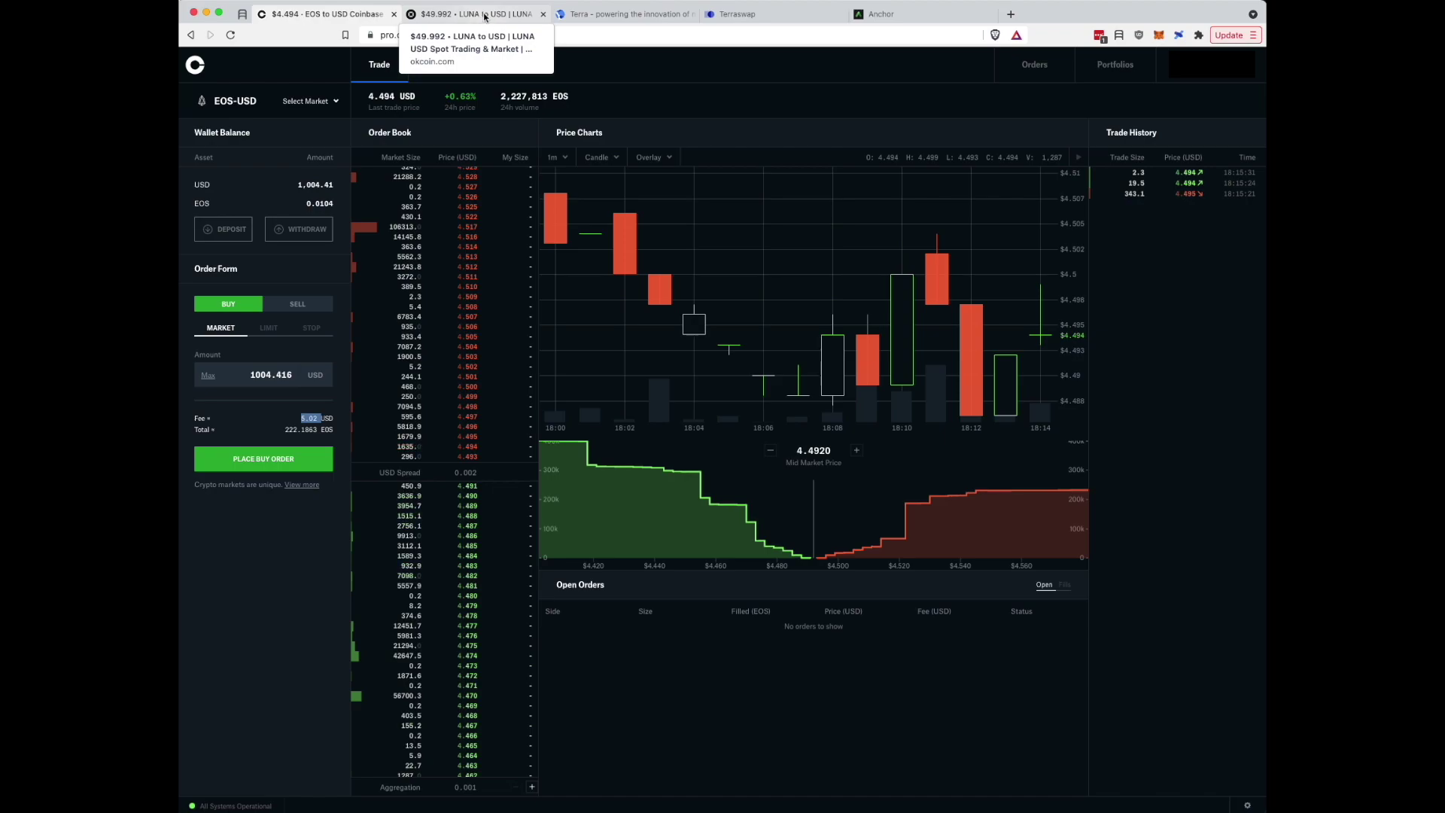
click(485, 15)
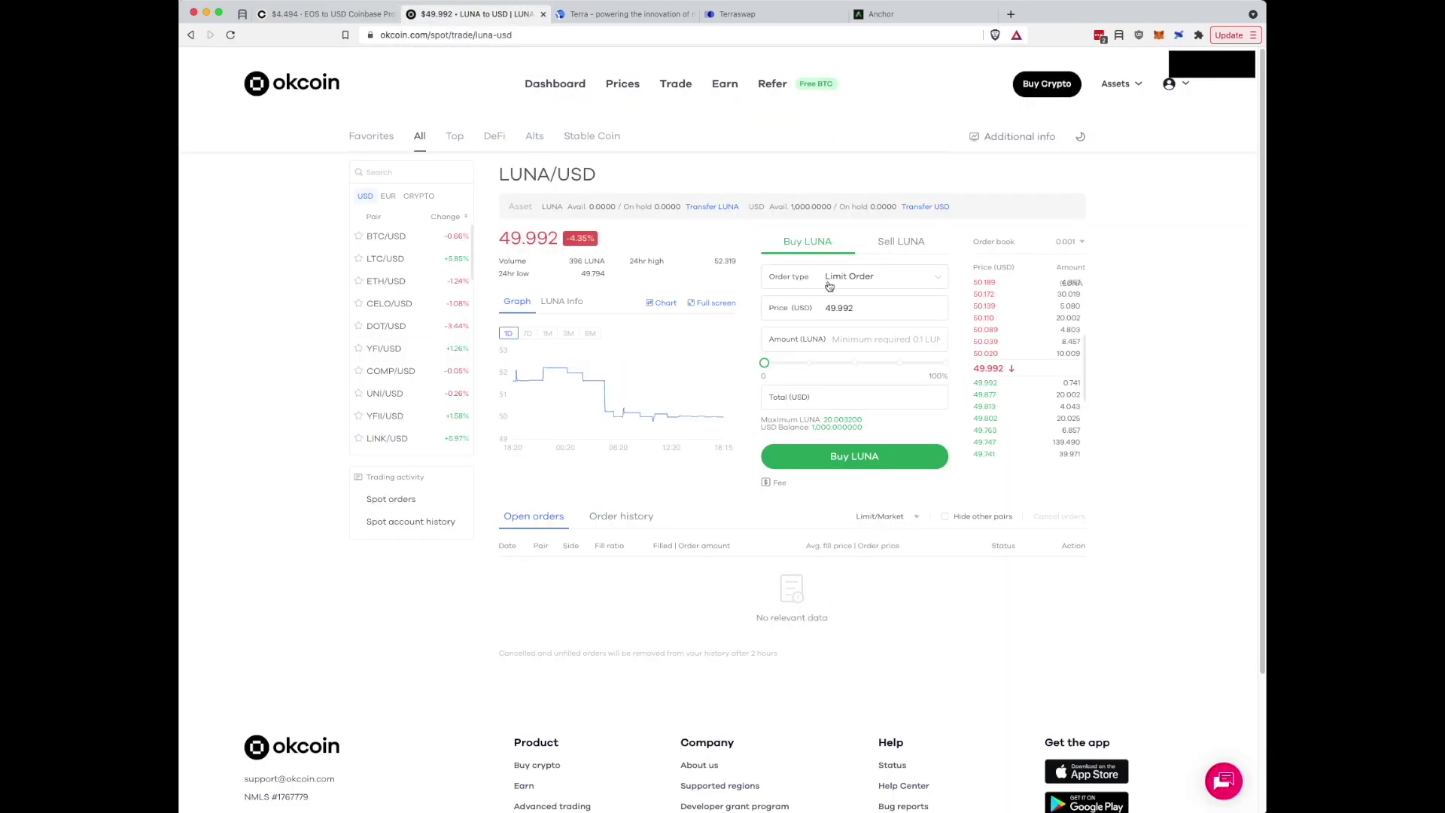
click(316, 14)
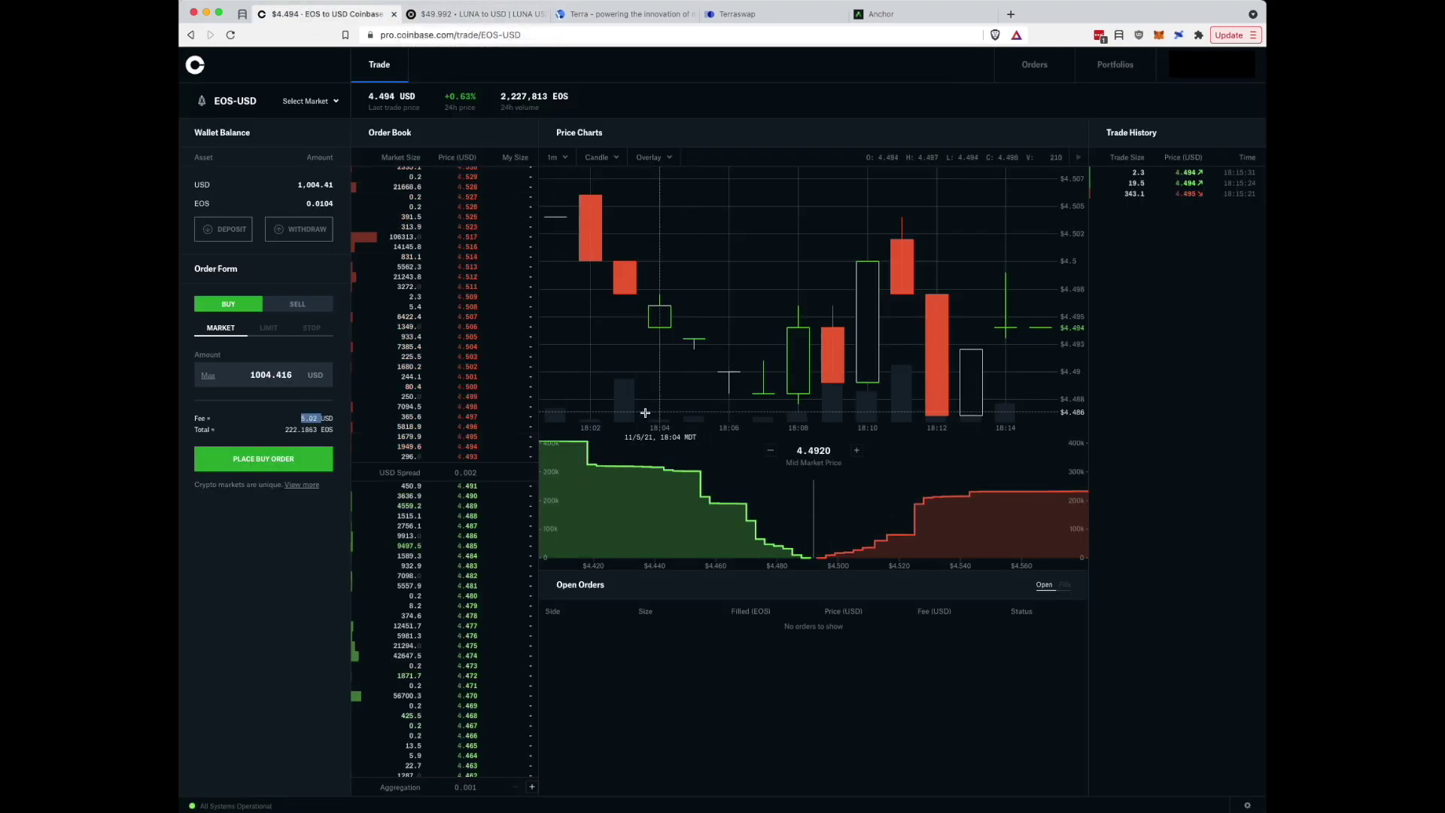
click(610, 158)
click(609, 159)
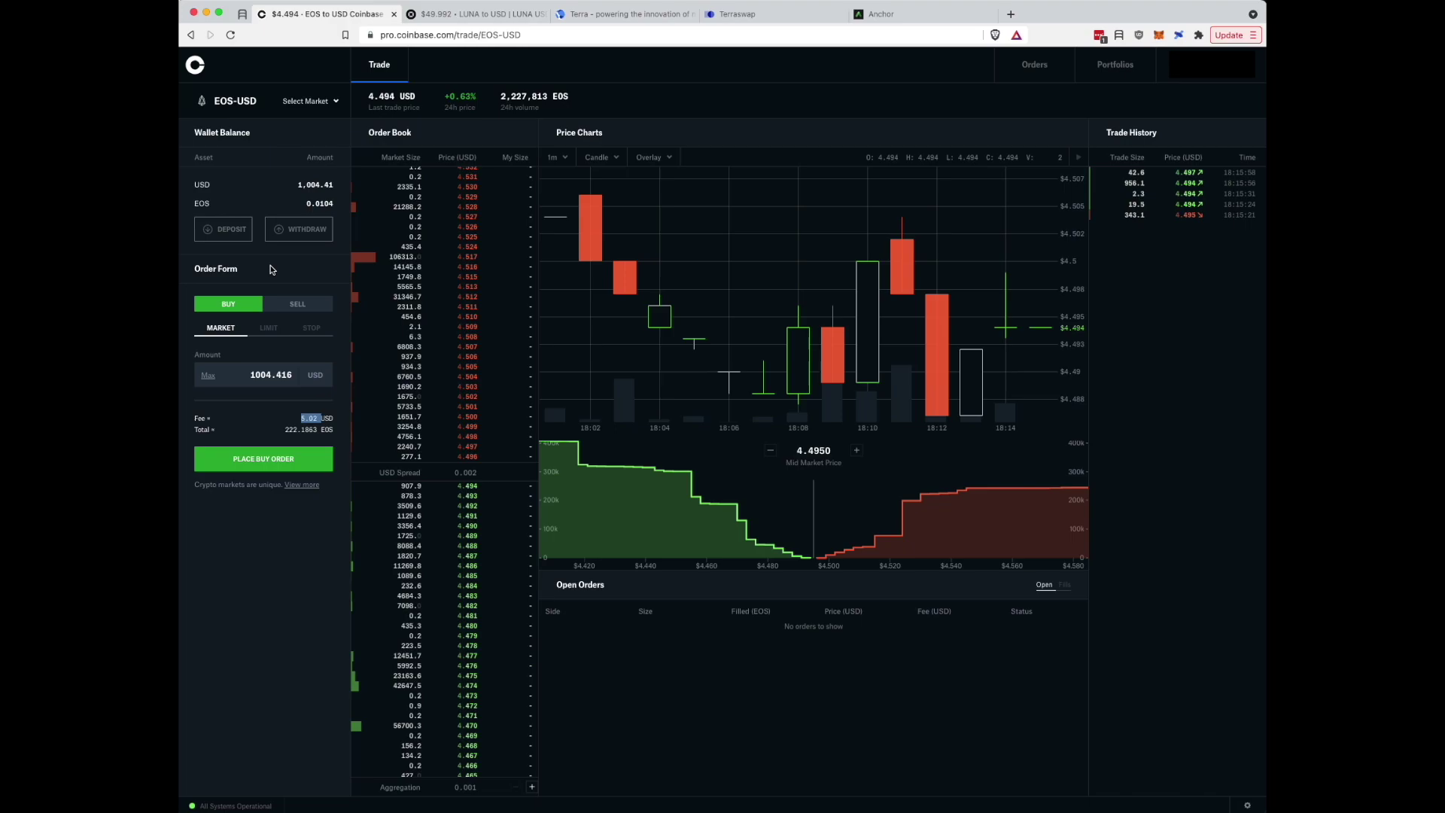
Place the EOS market buy order and open the EOS holding's activity in the portfolio.
click(255, 462)
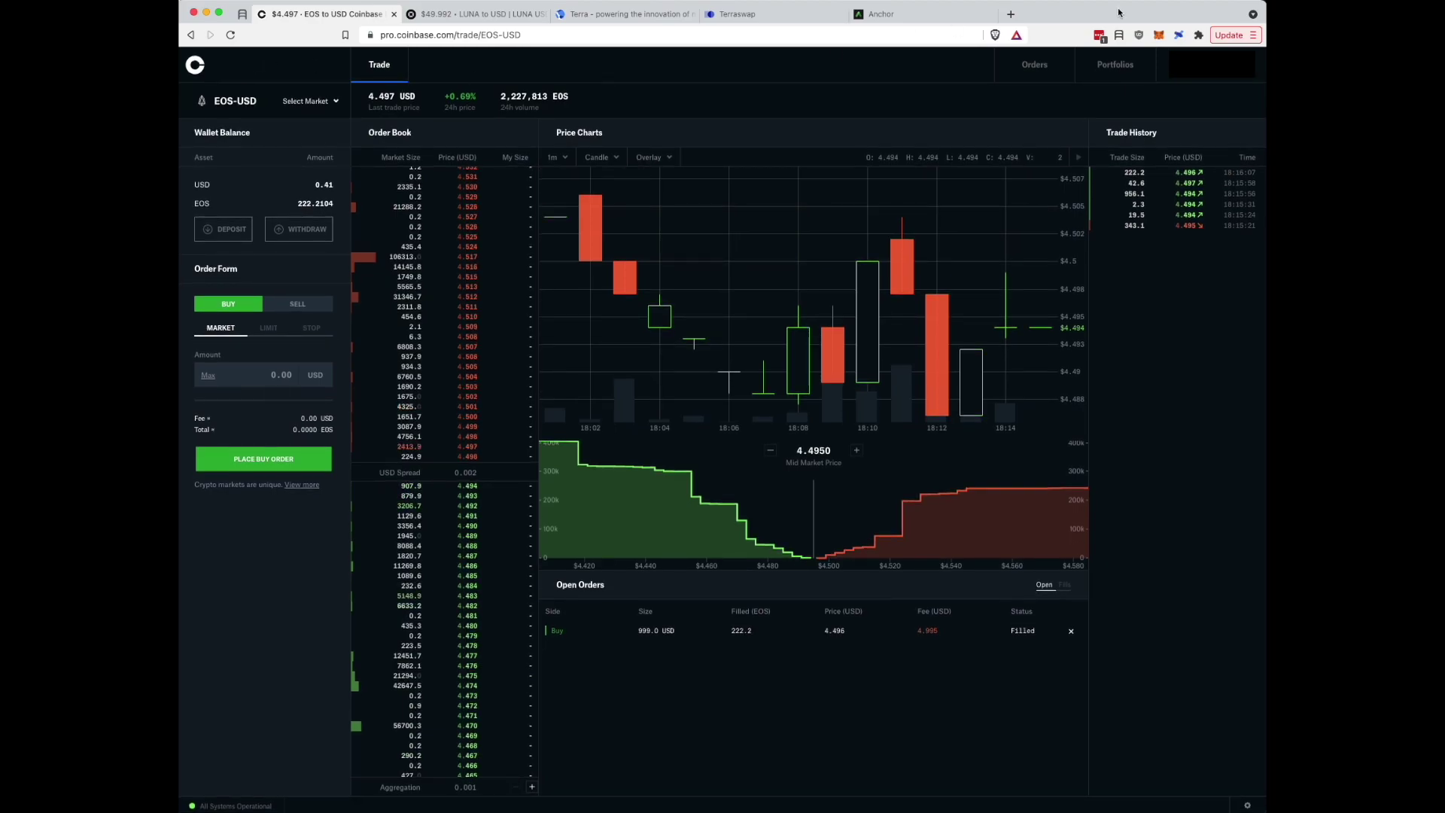
click(1114, 64)
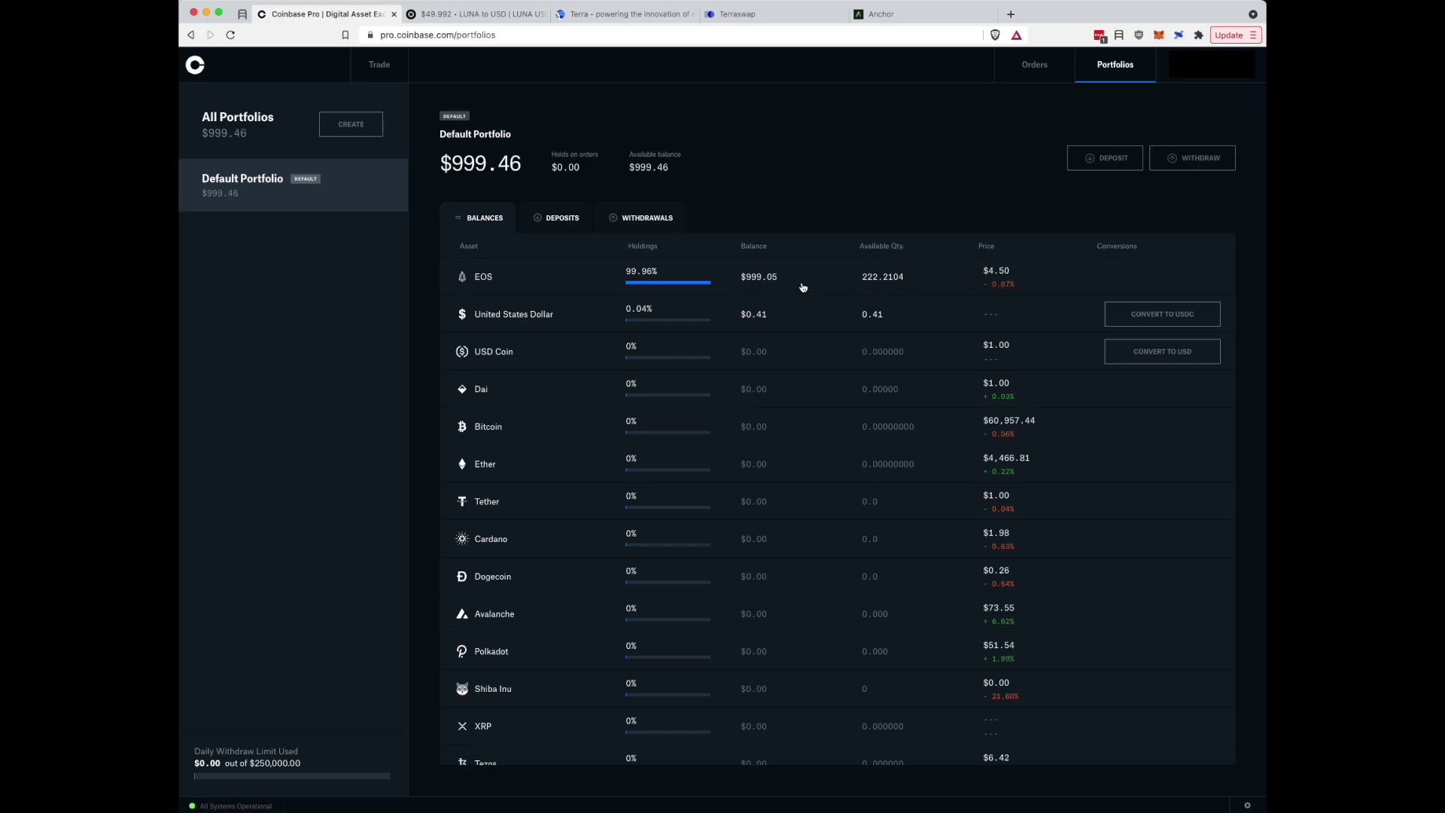
click(804, 286)
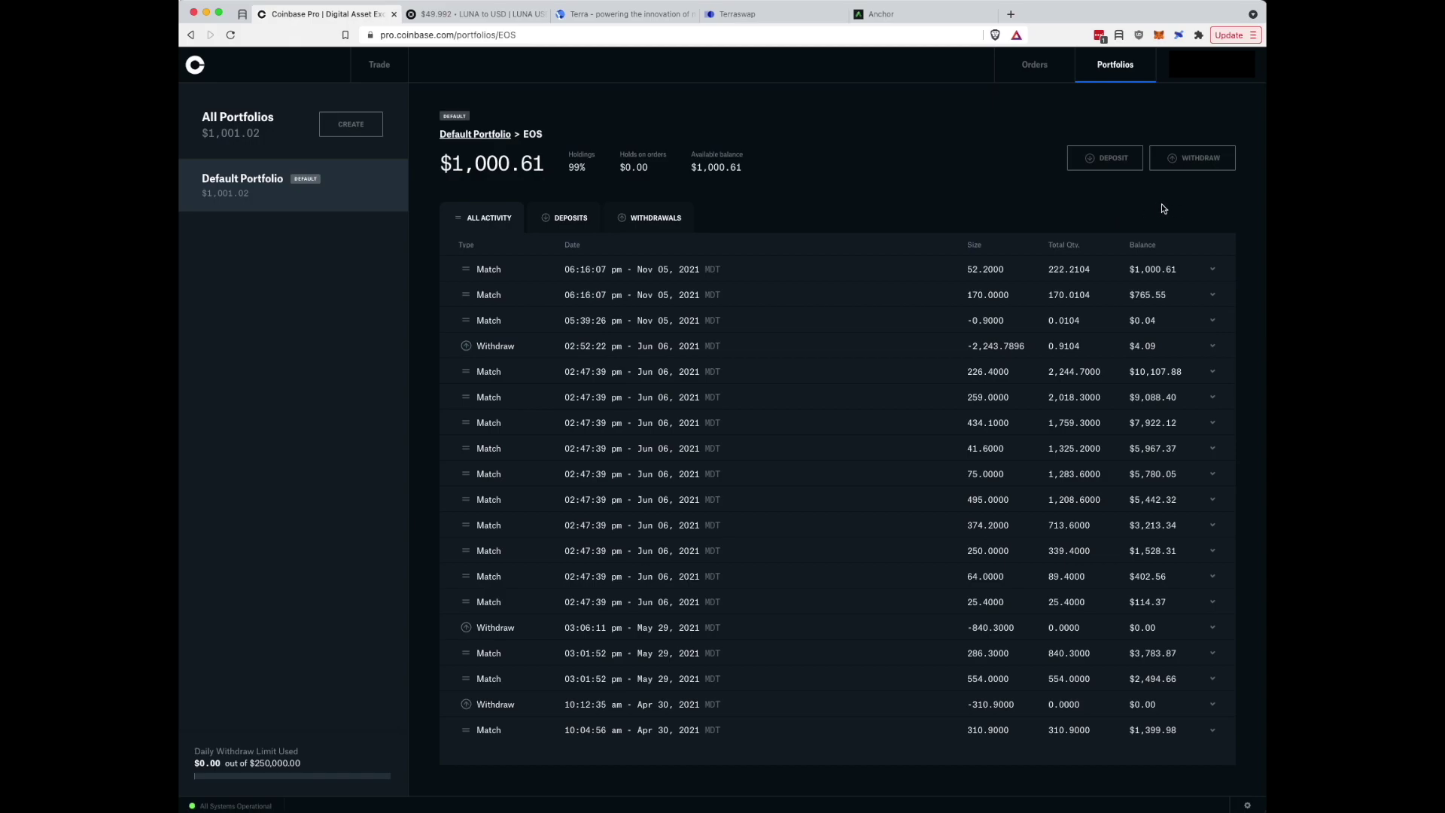
Start a withdrawal of EOS from the Default Portfolio to a crypto address.
click(1196, 160)
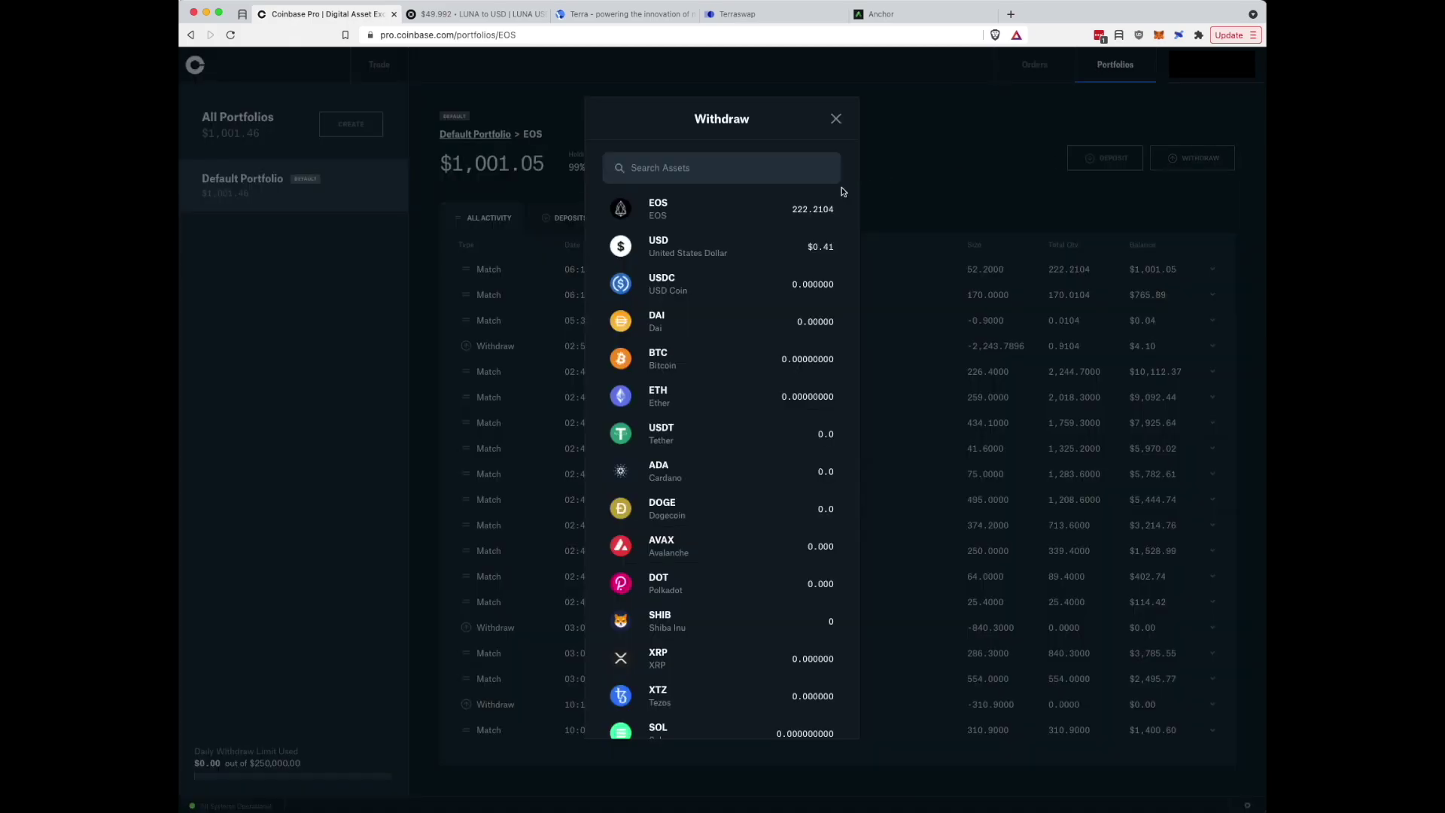
click(738, 216)
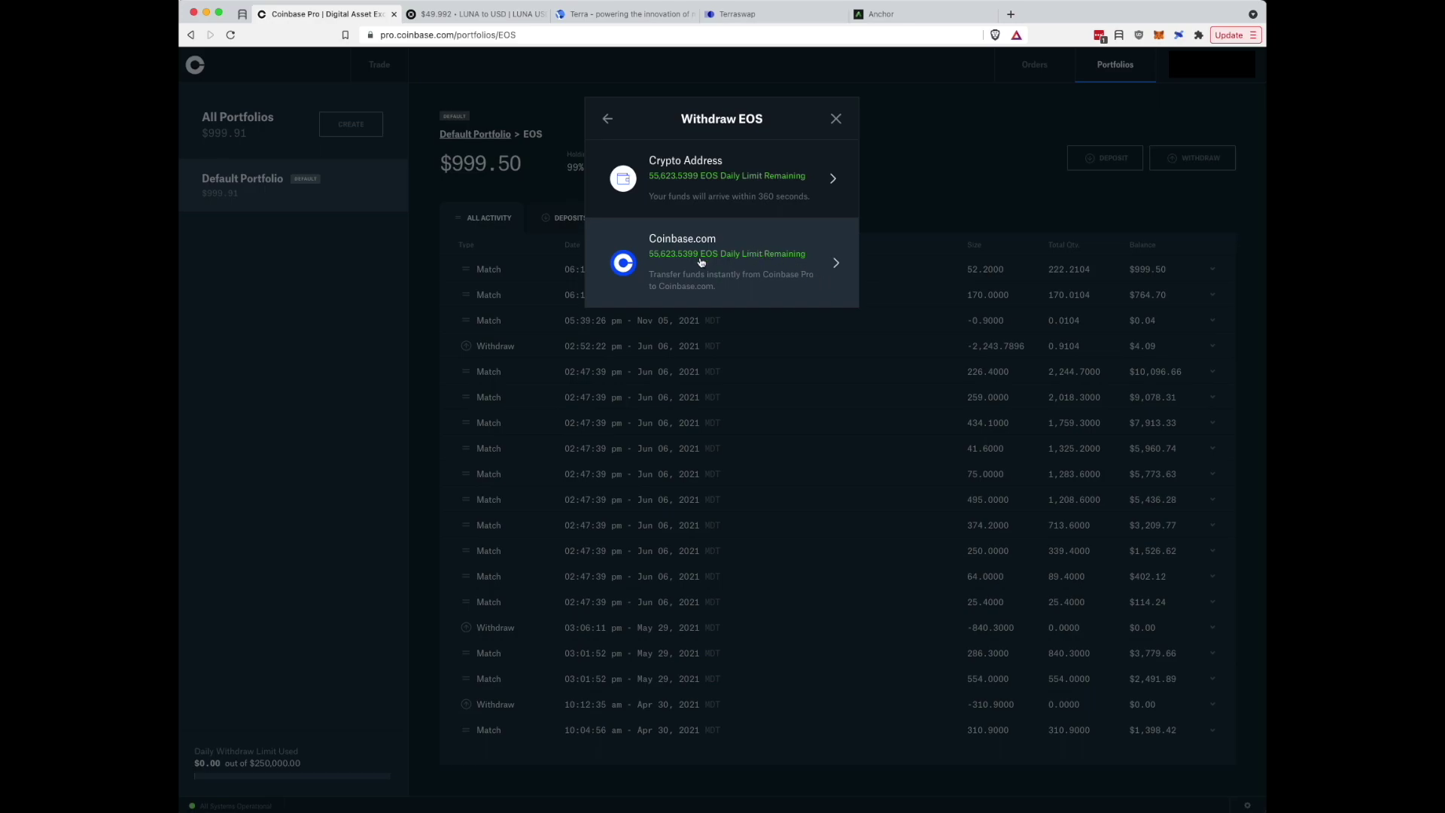
click(775, 179)
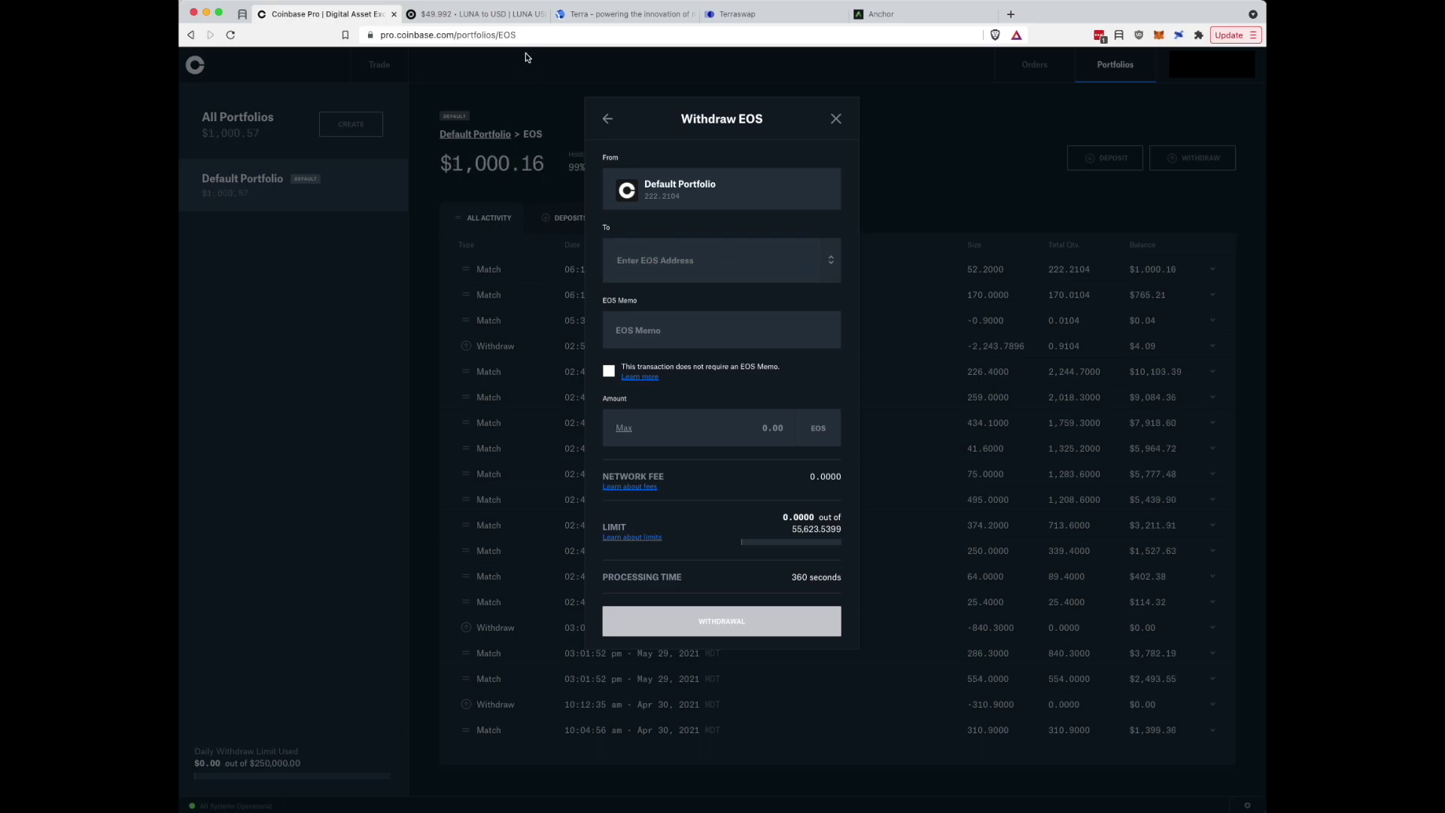
Switch to Okcoin and open its deposit page.
click(489, 13)
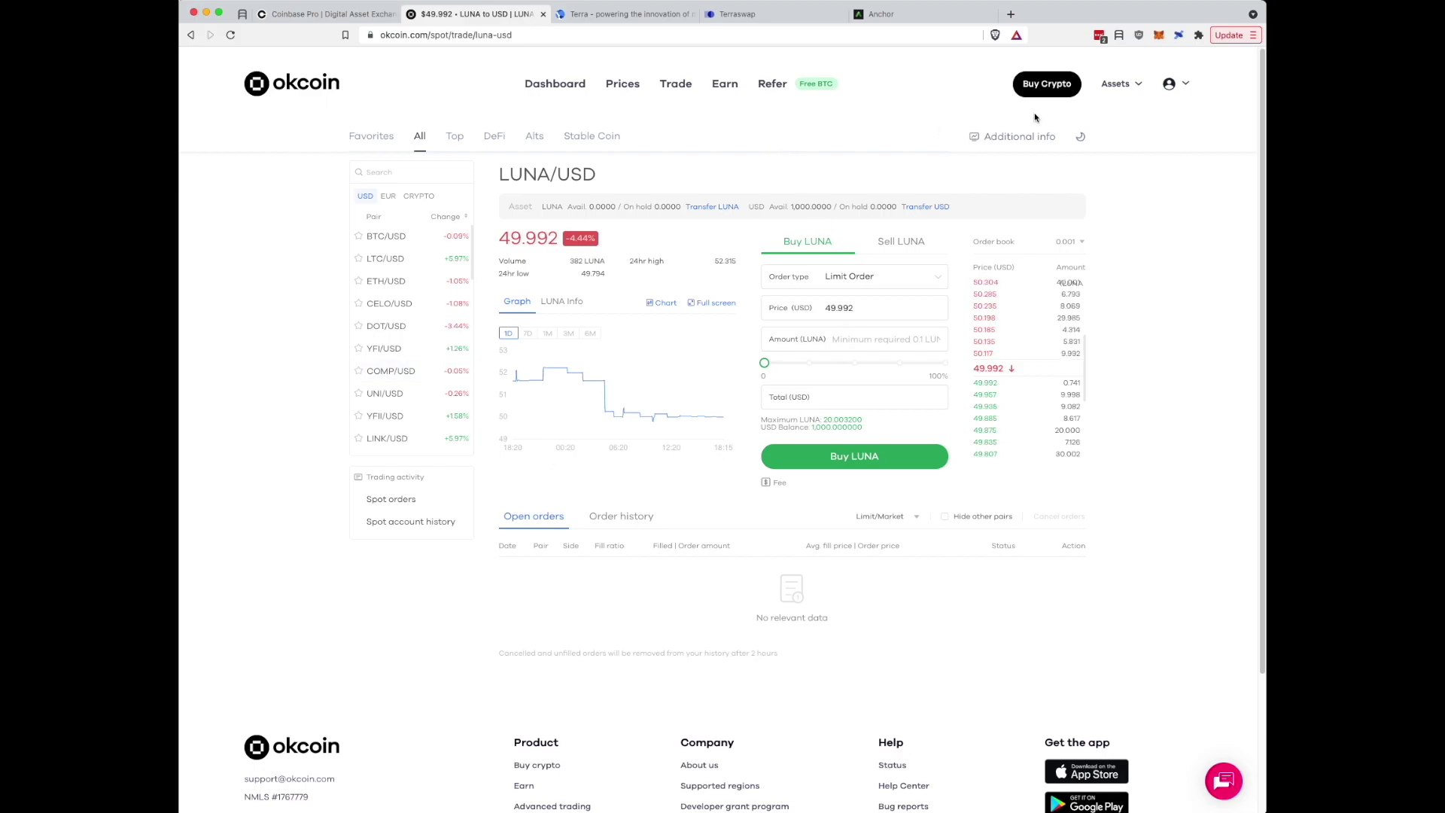
mouse_move(1115, 85)
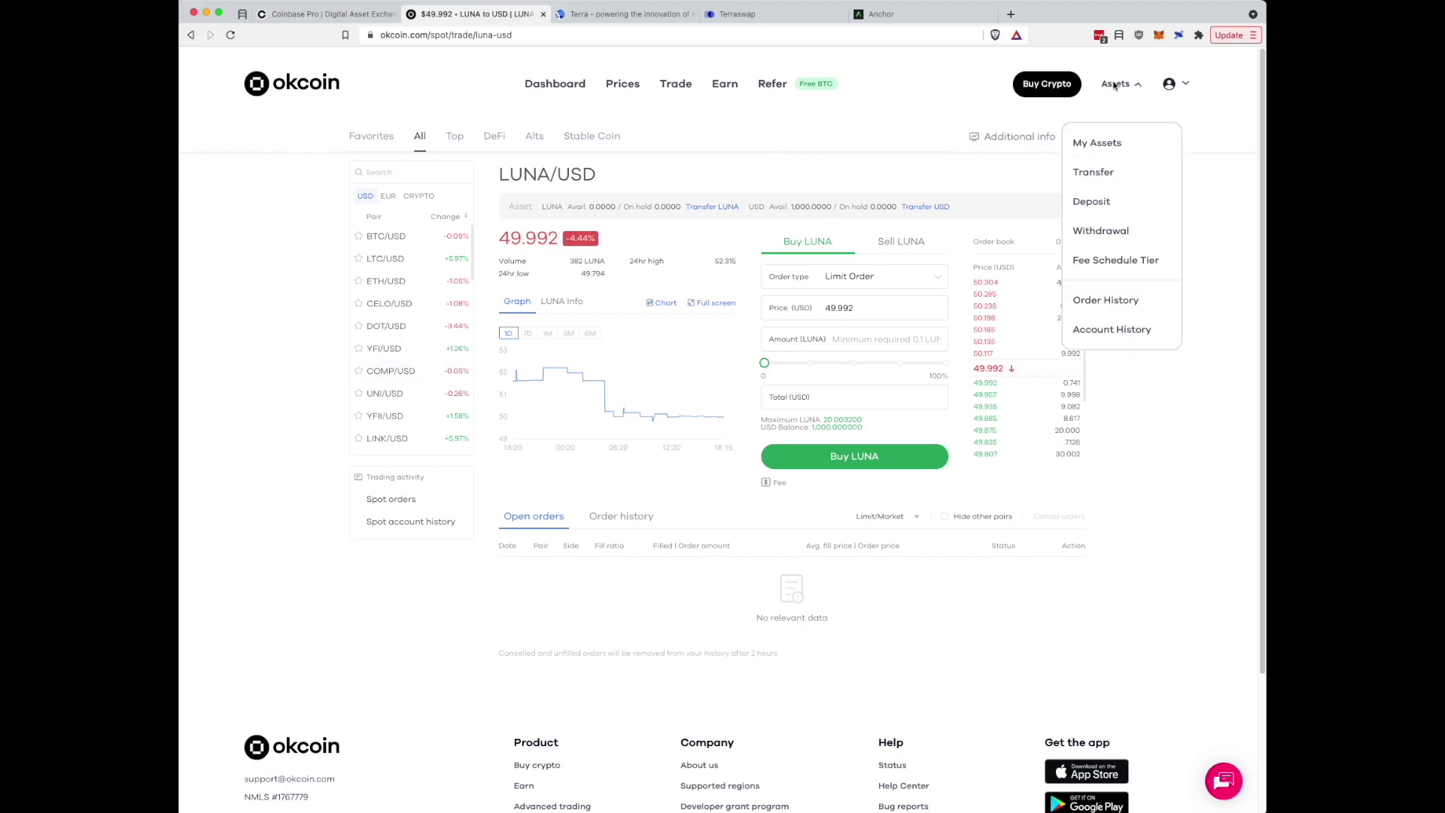
click(1107, 231)
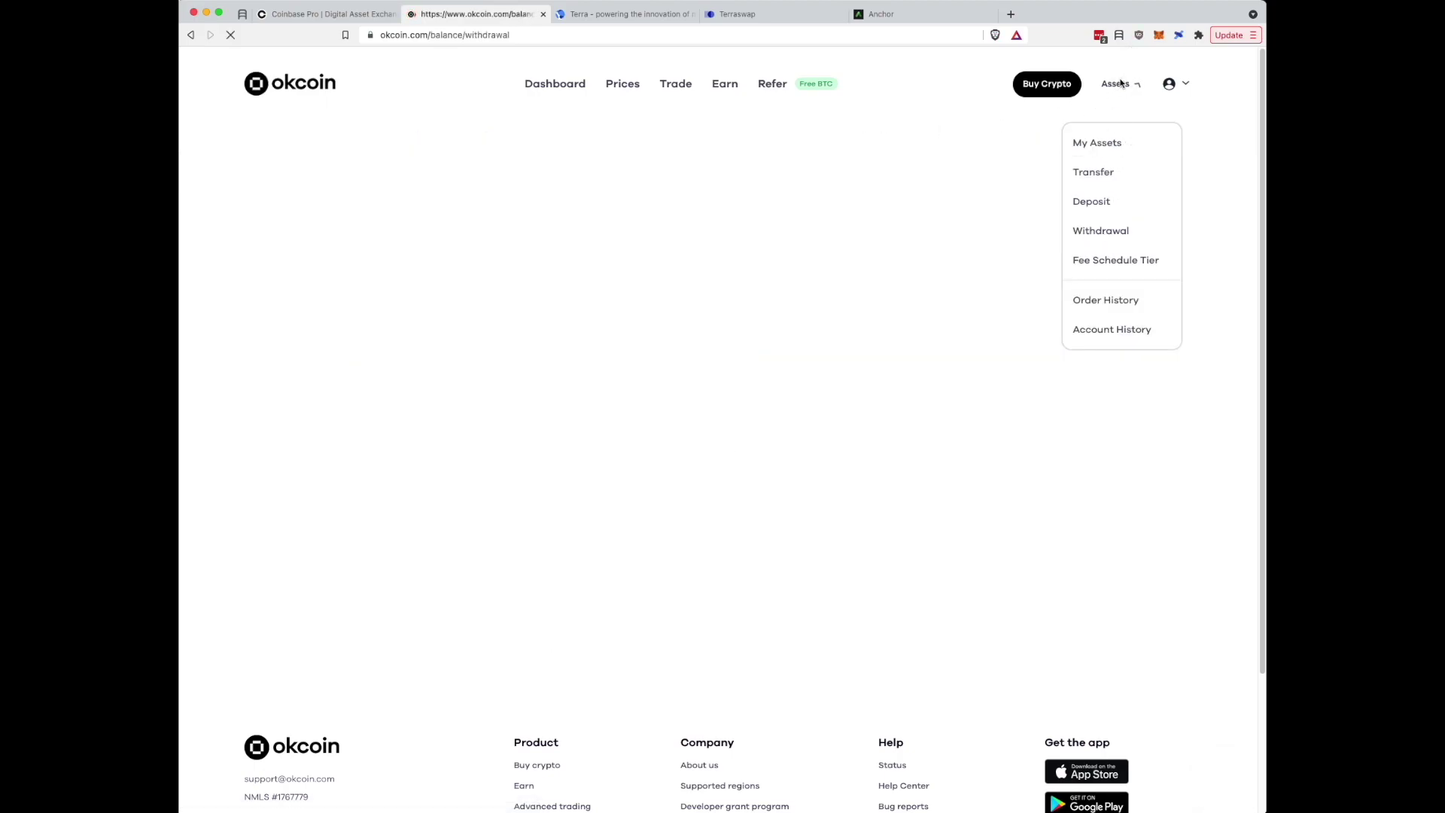
click(1089, 204)
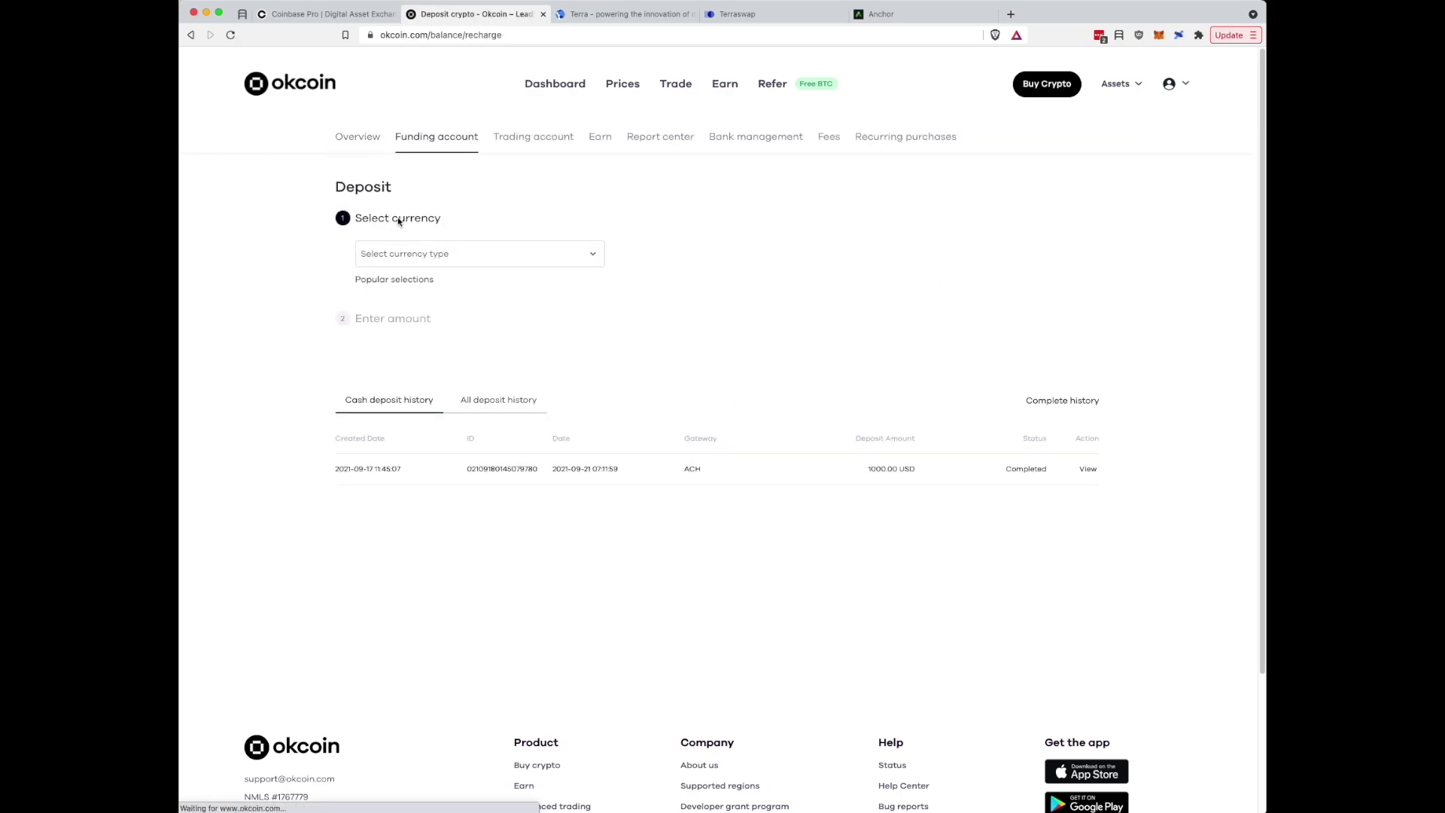
Choose EOS with the EOS-EOS network as the deposit currency, continue and acknowledge the address and memo notice.
click(484, 262)
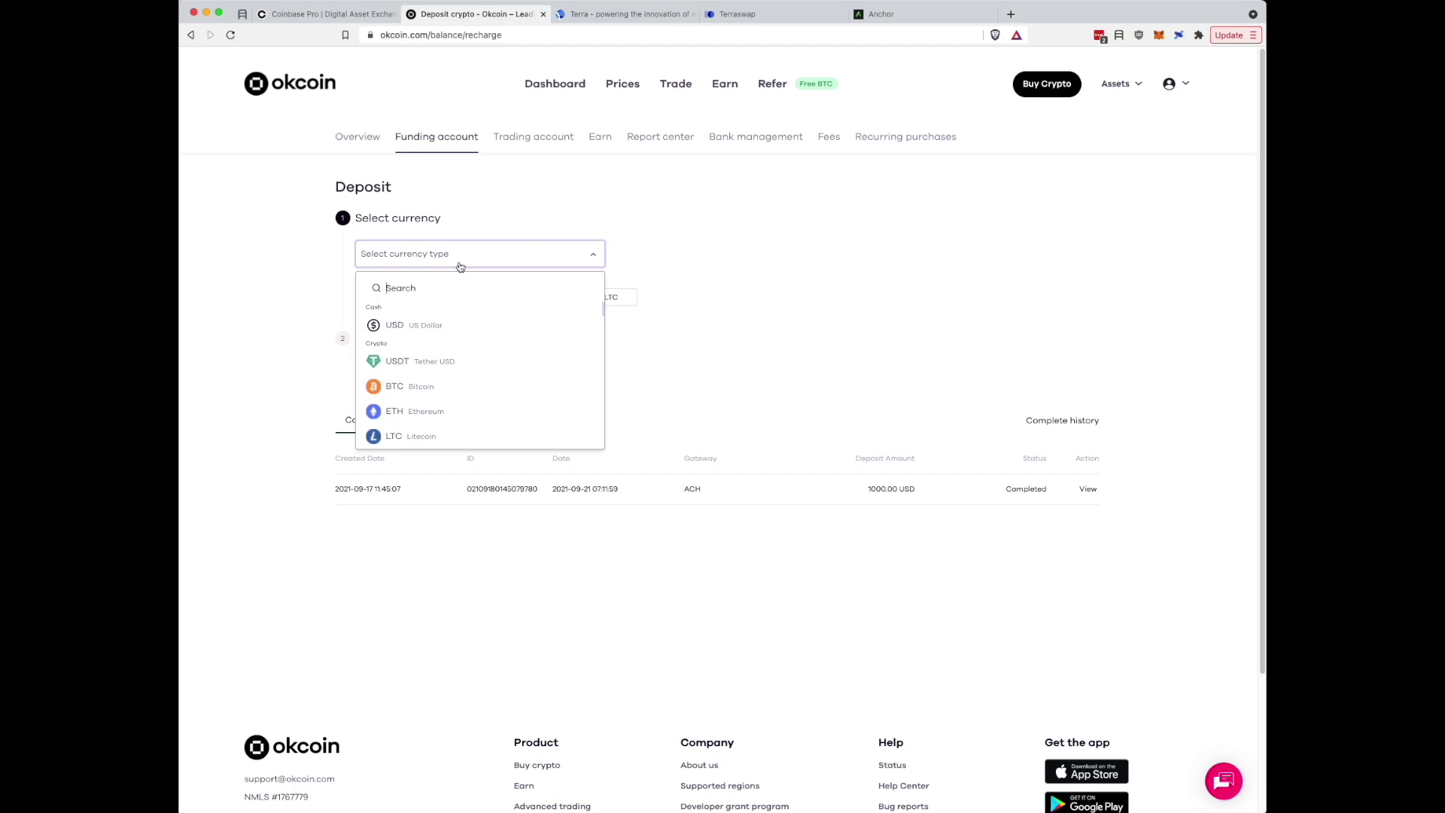
text(e)
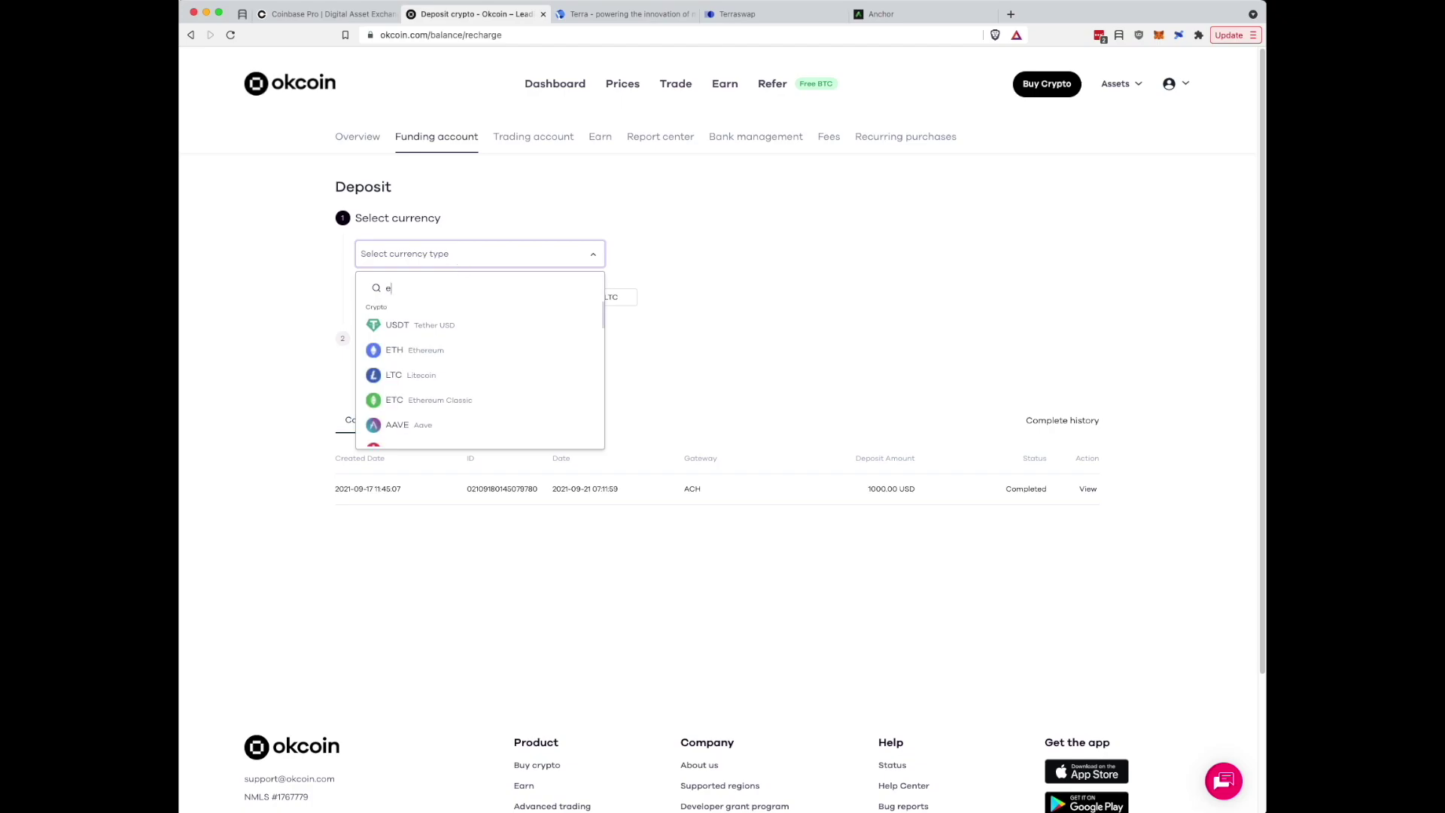
text(o)
click(421, 324)
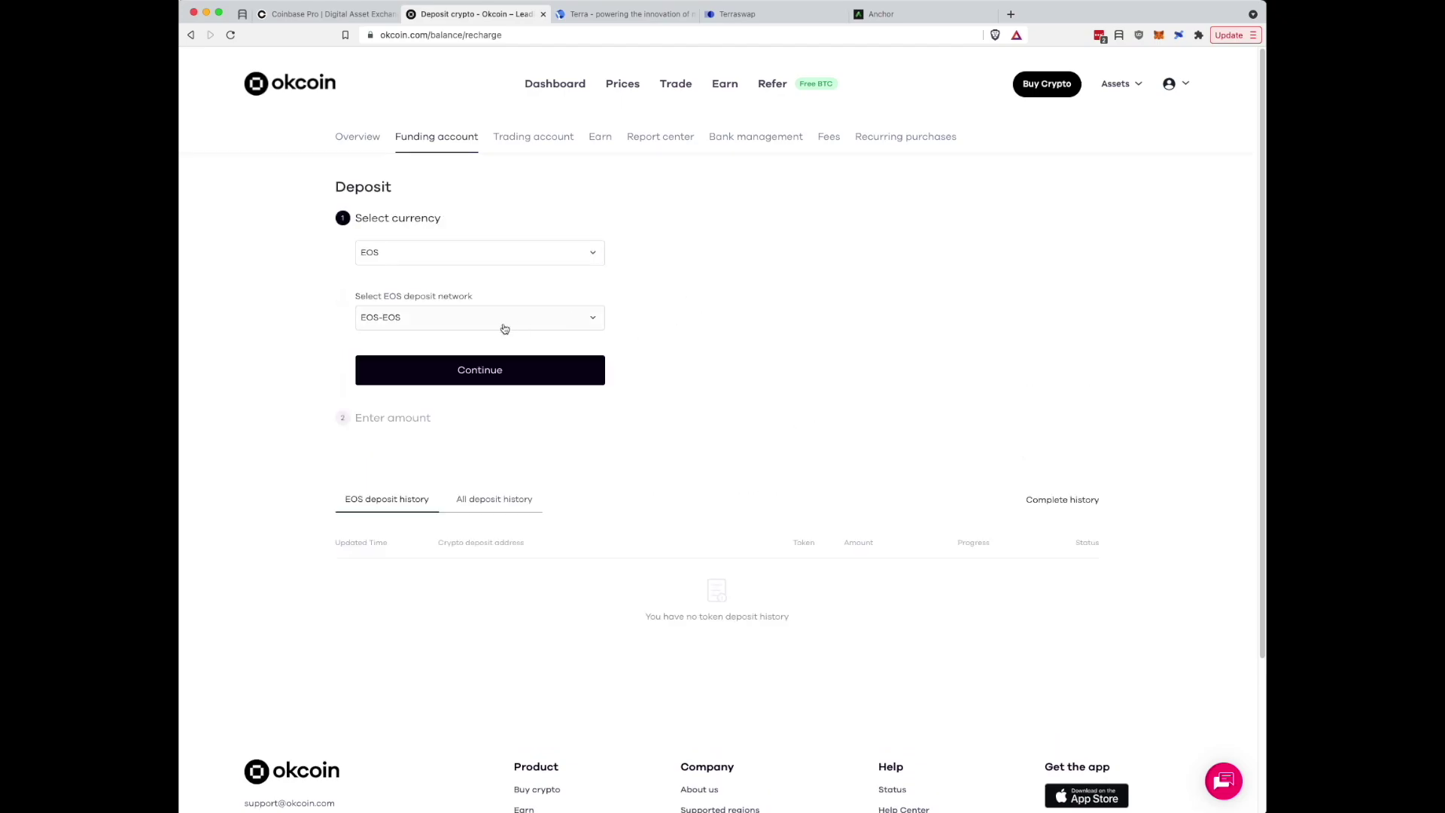
click(509, 378)
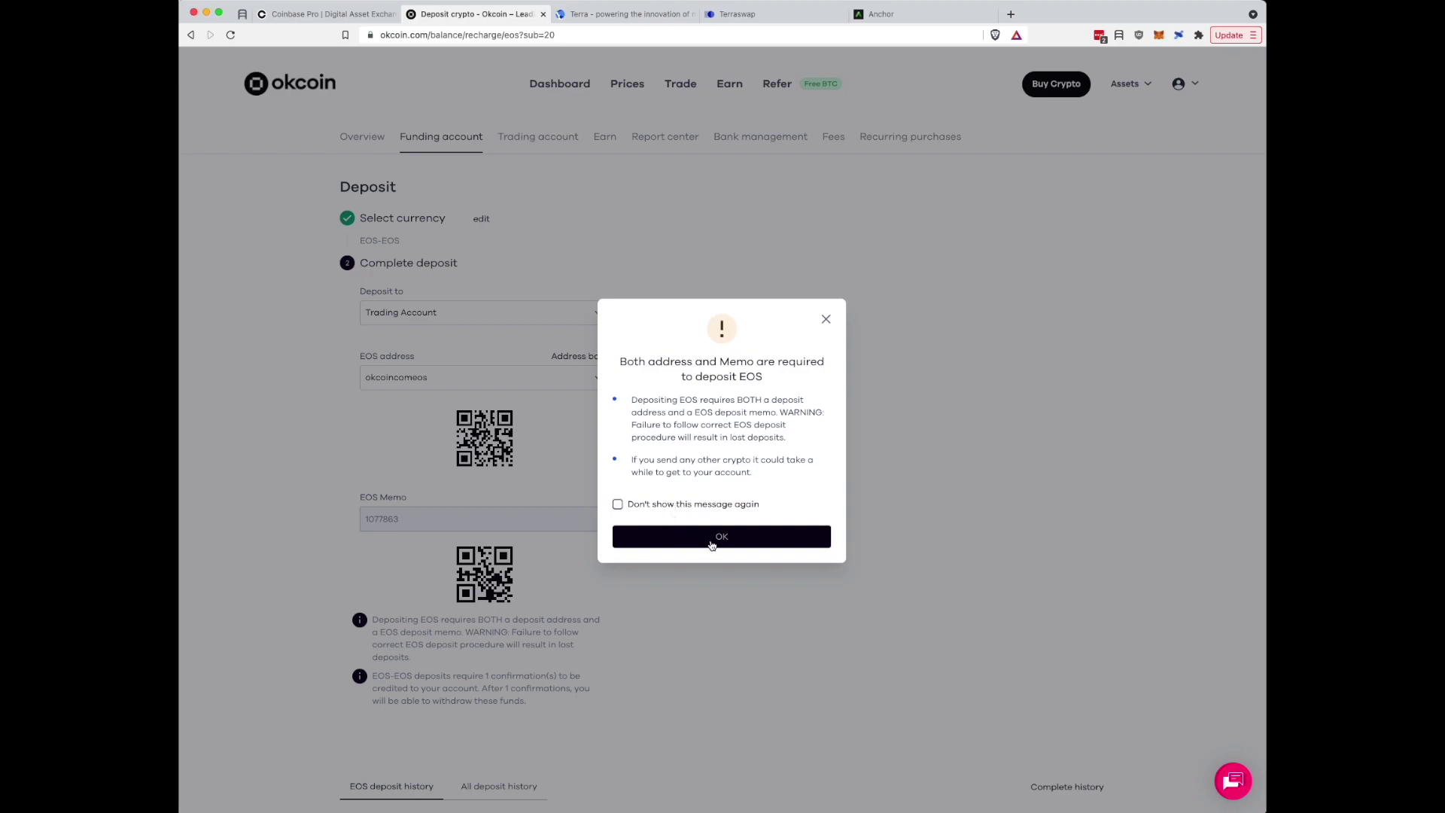
click(722, 538)
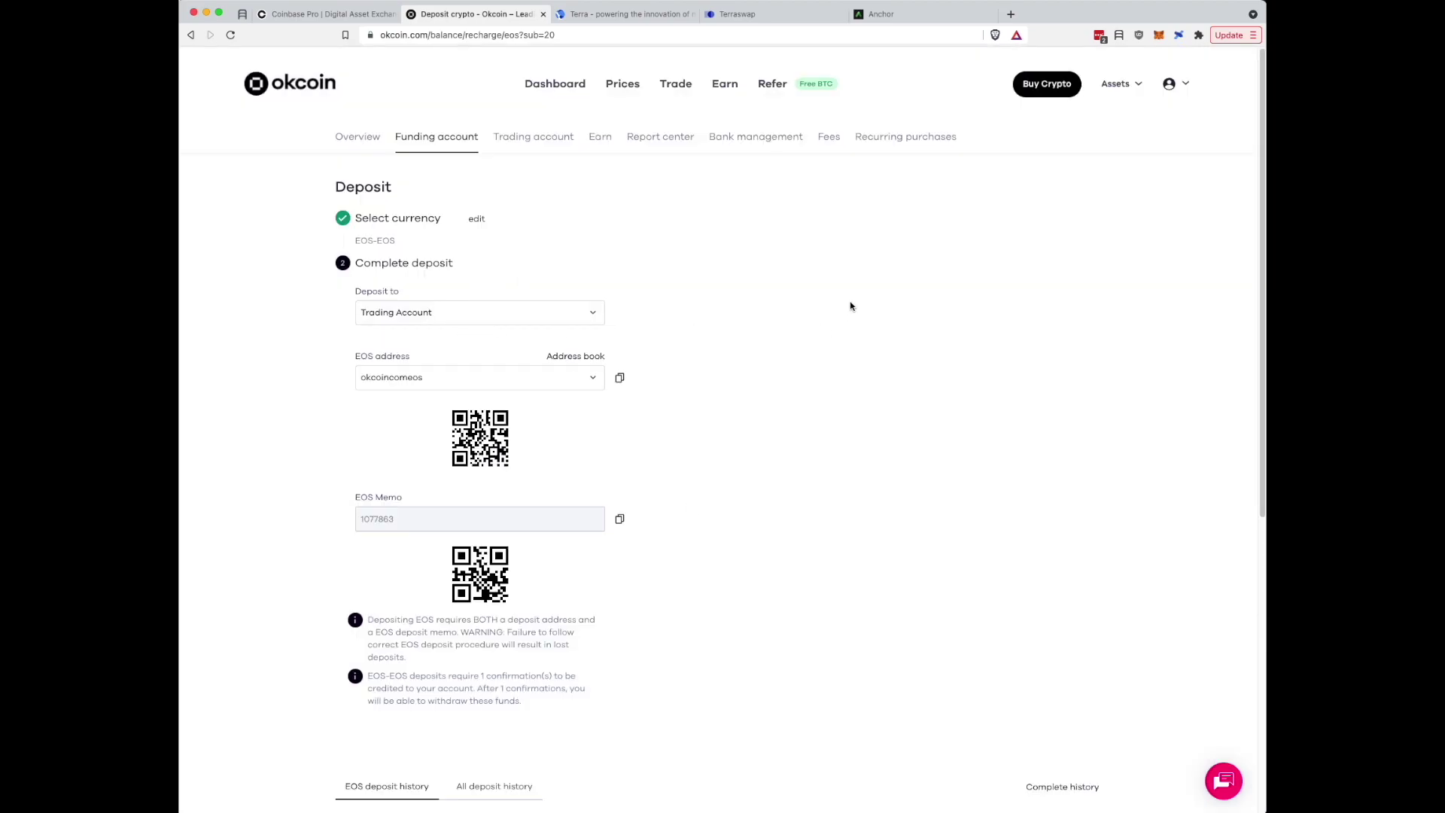
Copy Okcoin's EOS deposit address and use it as the destination address of the Coinbase Pro EOS withdrawal.
scroll(853, 304, down, 2)
scroll(853, 303, down, 1)
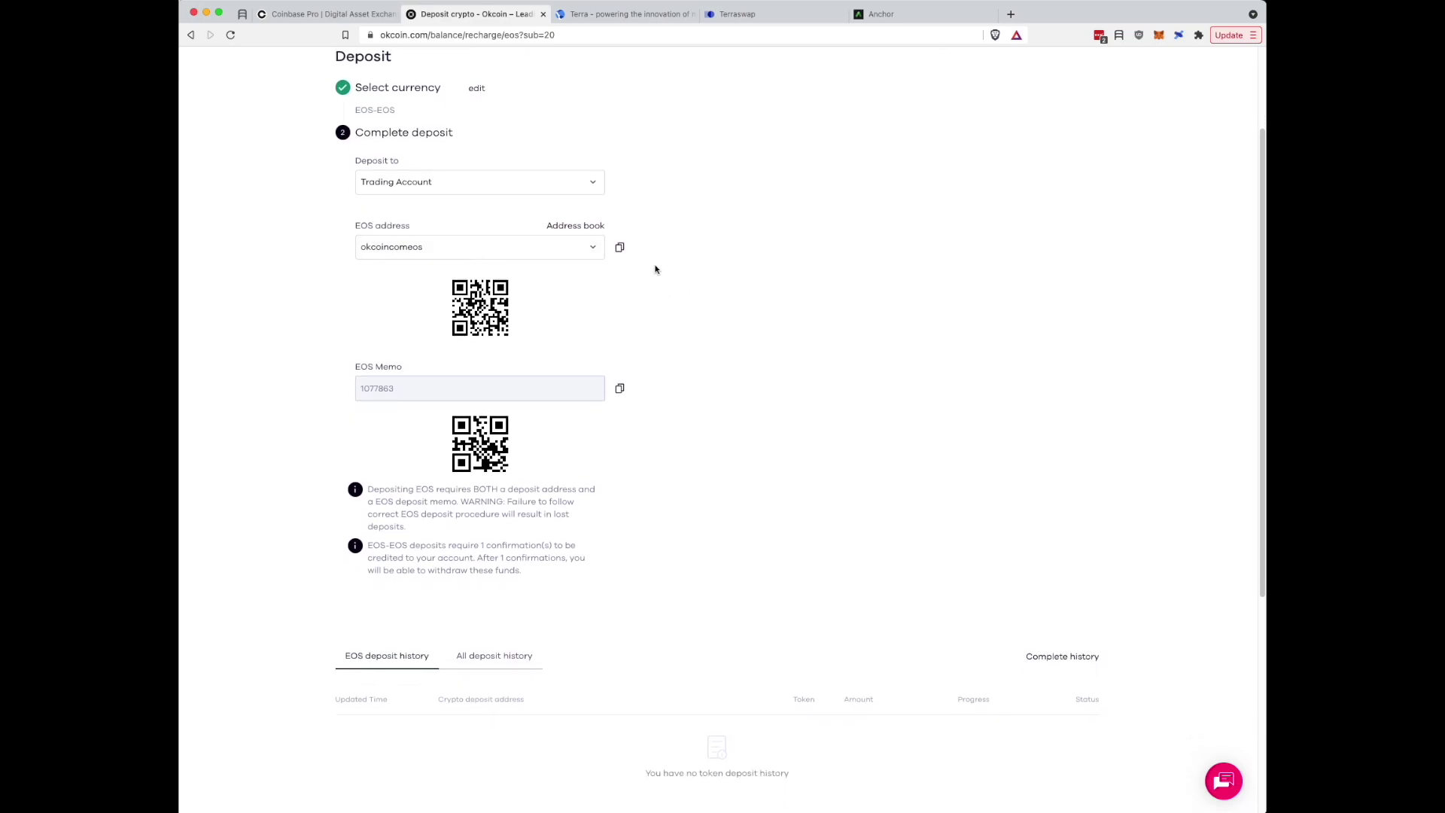
drag(434, 252, 358, 253)
key(super+c)
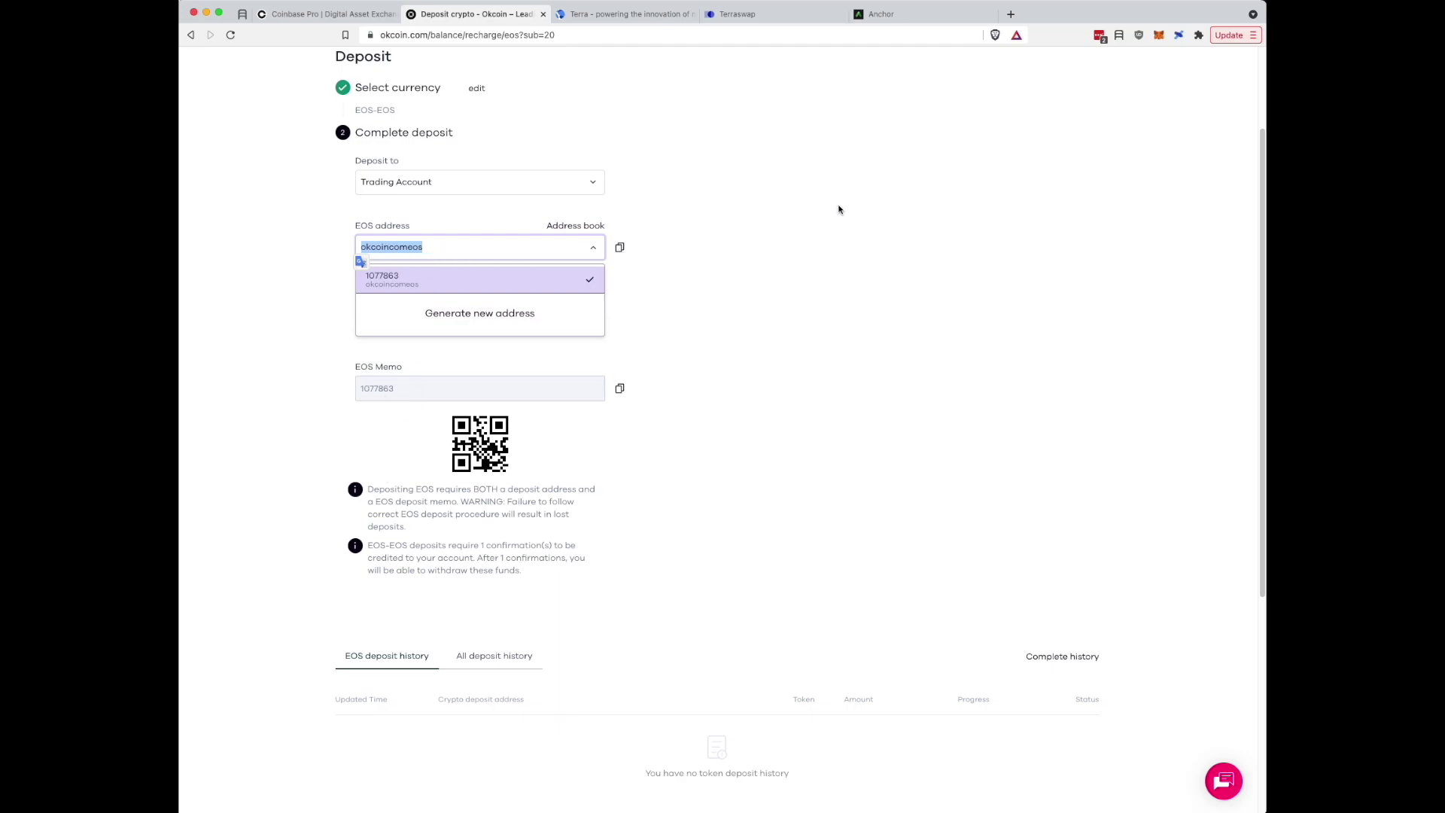
click(327, 14)
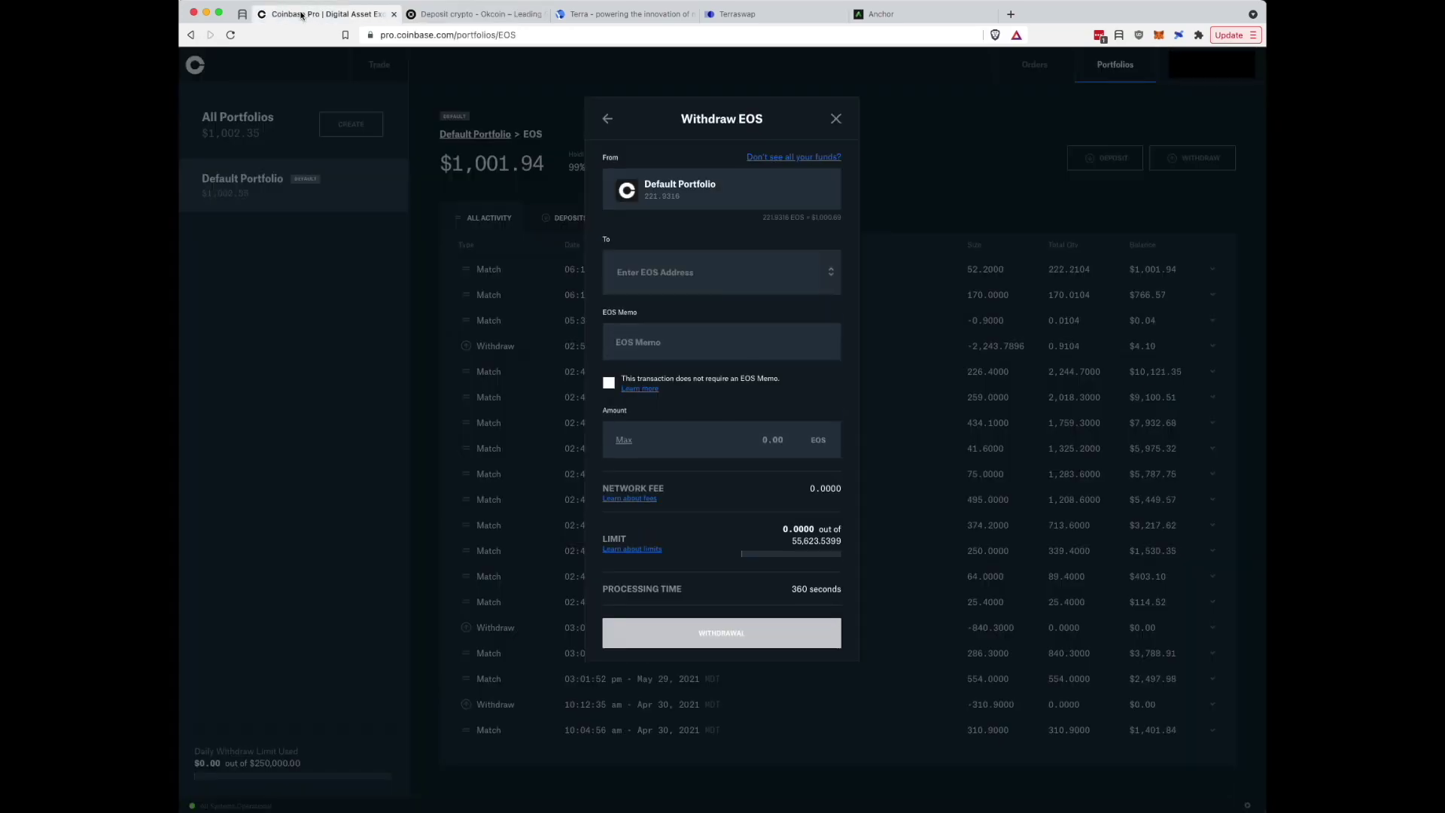
click(665, 271)
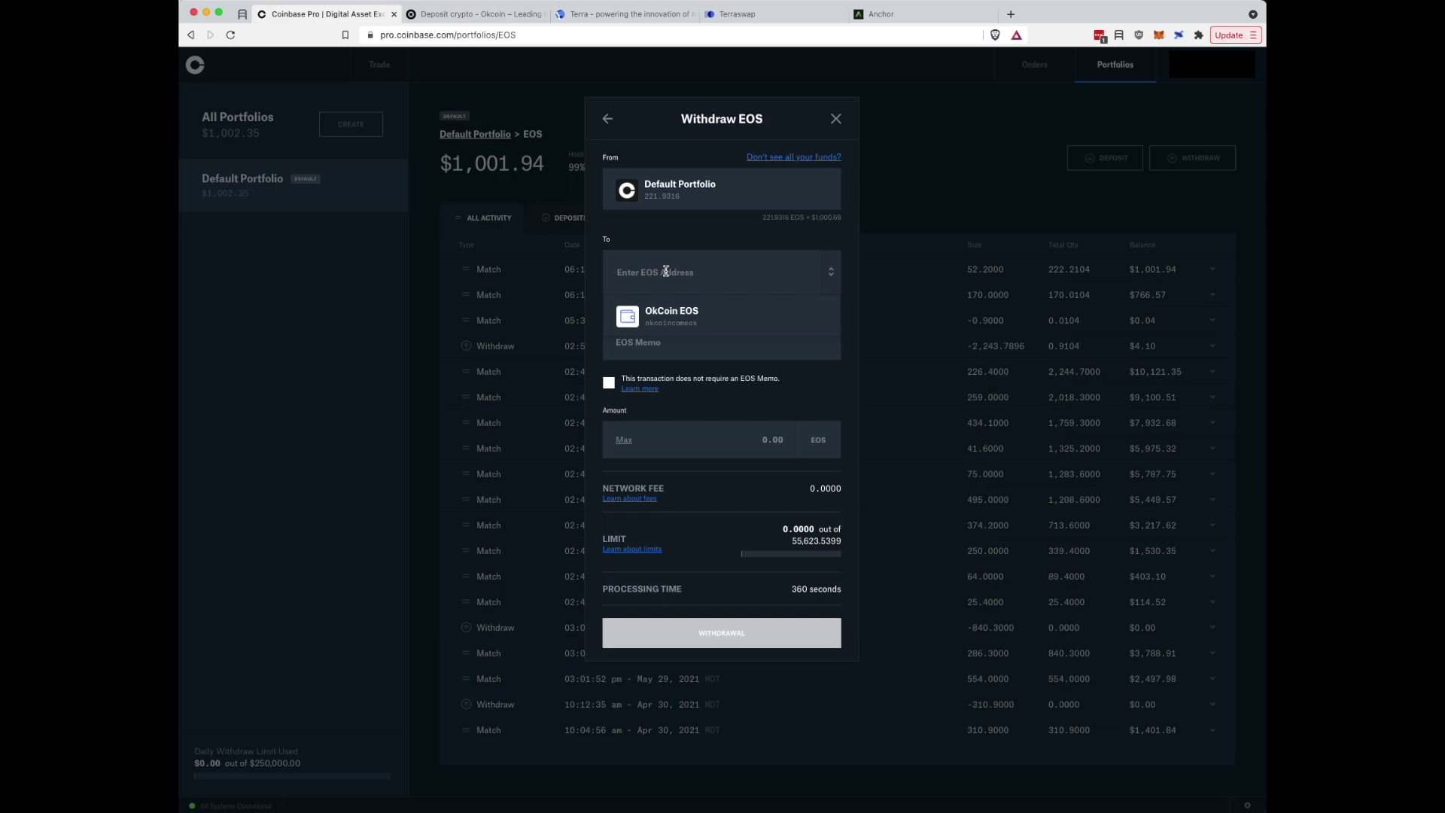
key(super+v)
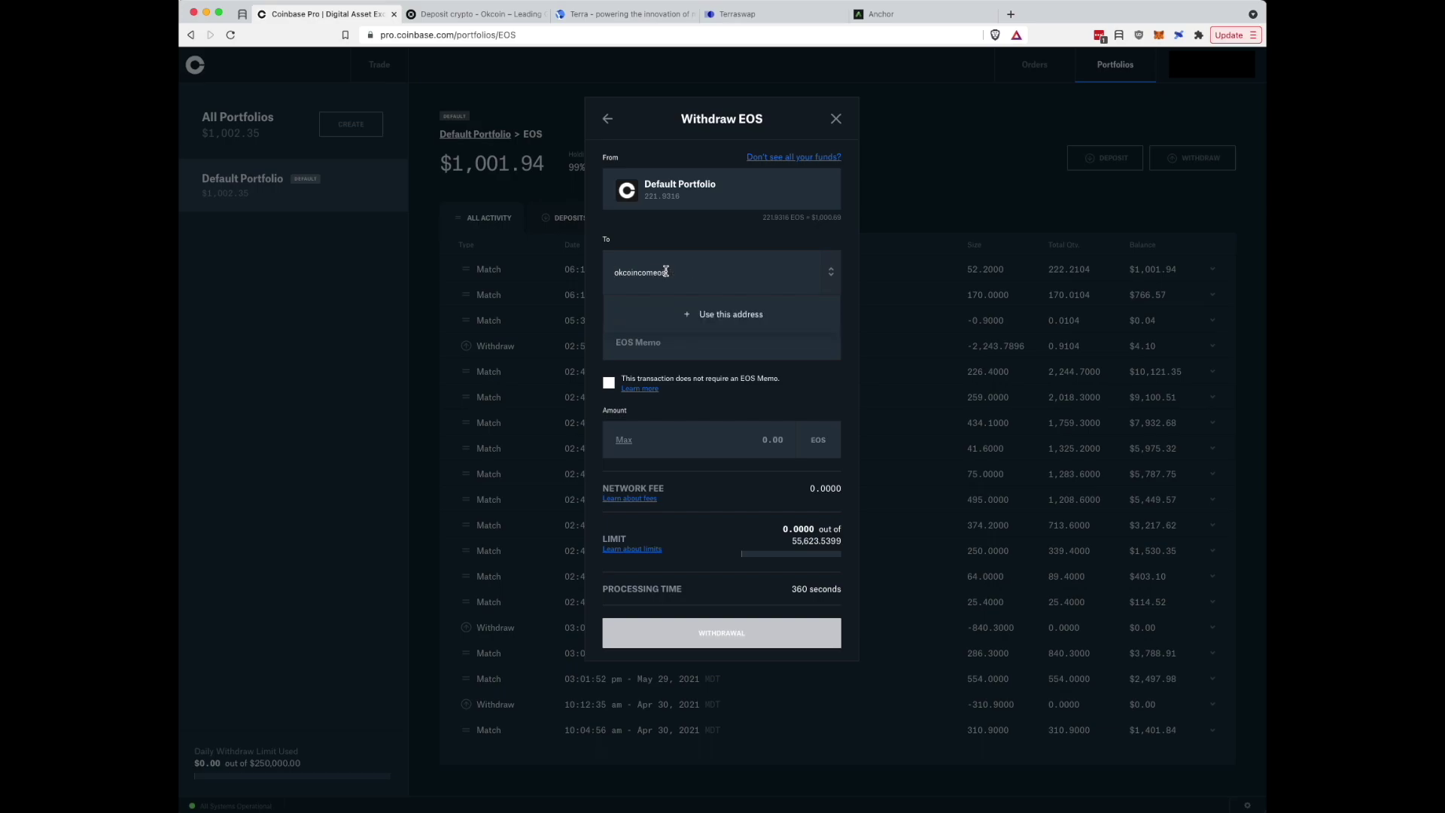
click(749, 315)
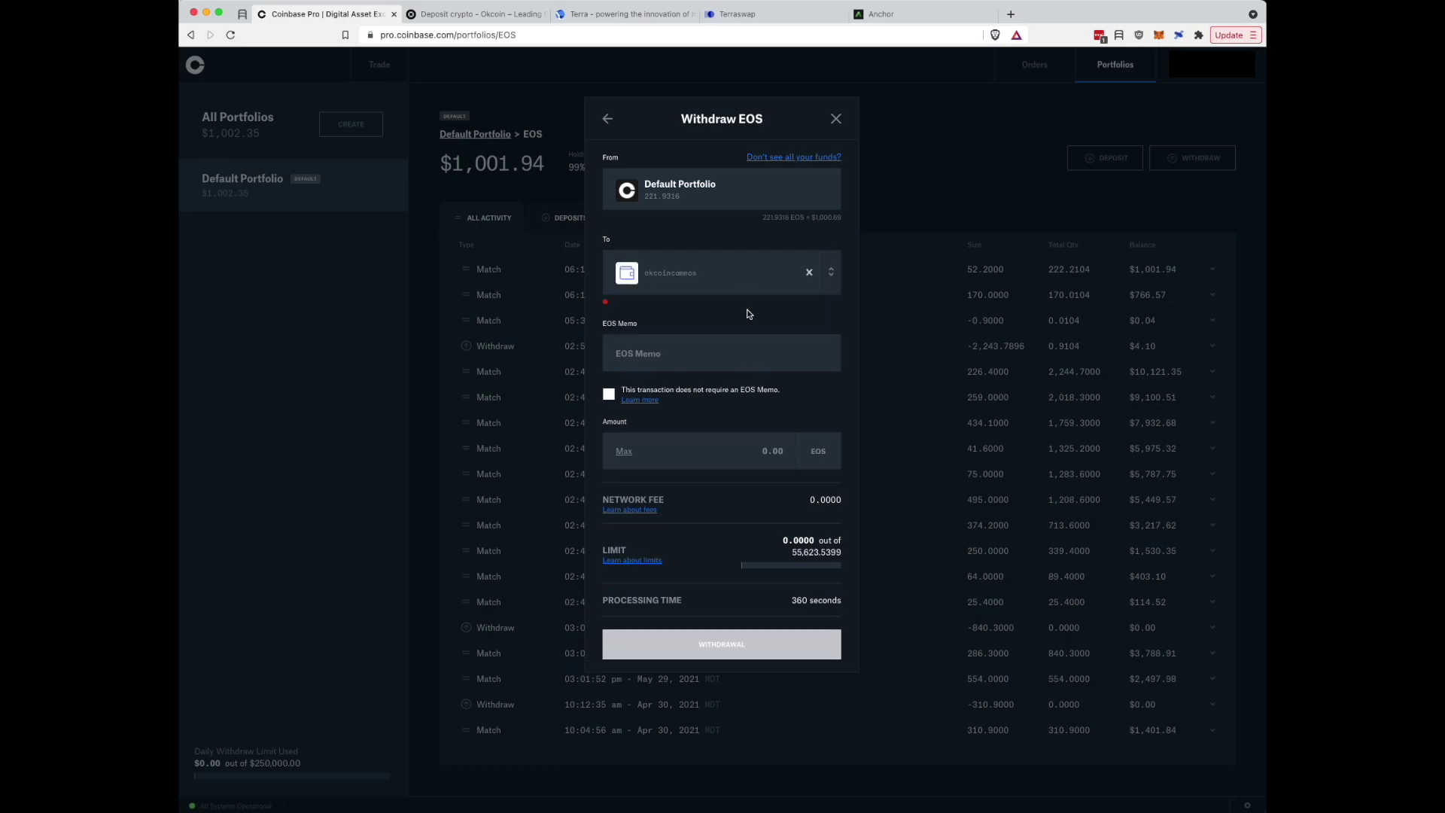
Copy the EOS memo from Okcoin's deposit page into the Coinbase Pro withdrawal and recheck it against Okcoin.
click(486, 21)
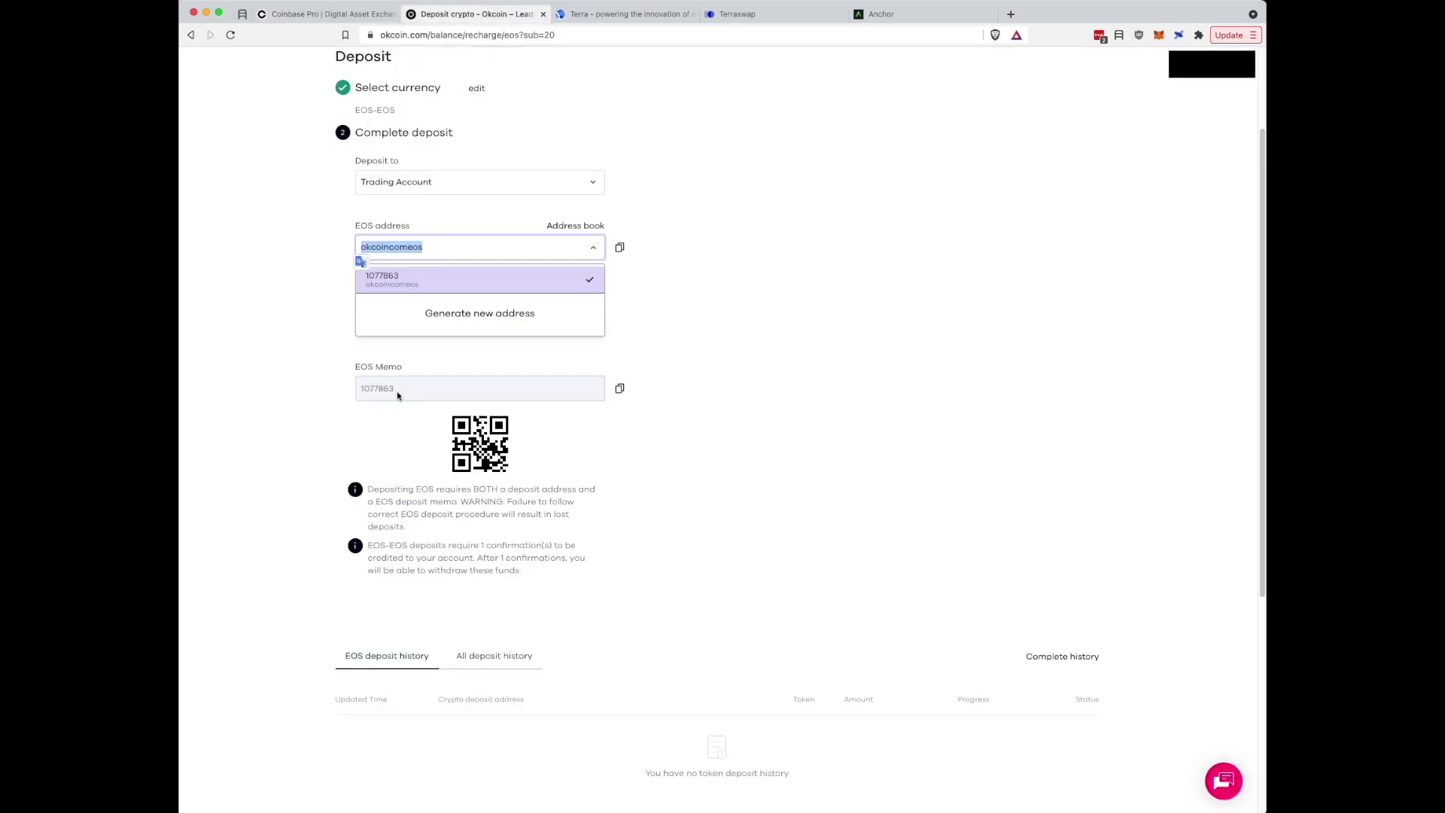
drag(397, 393, 356, 395)
click(620, 389)
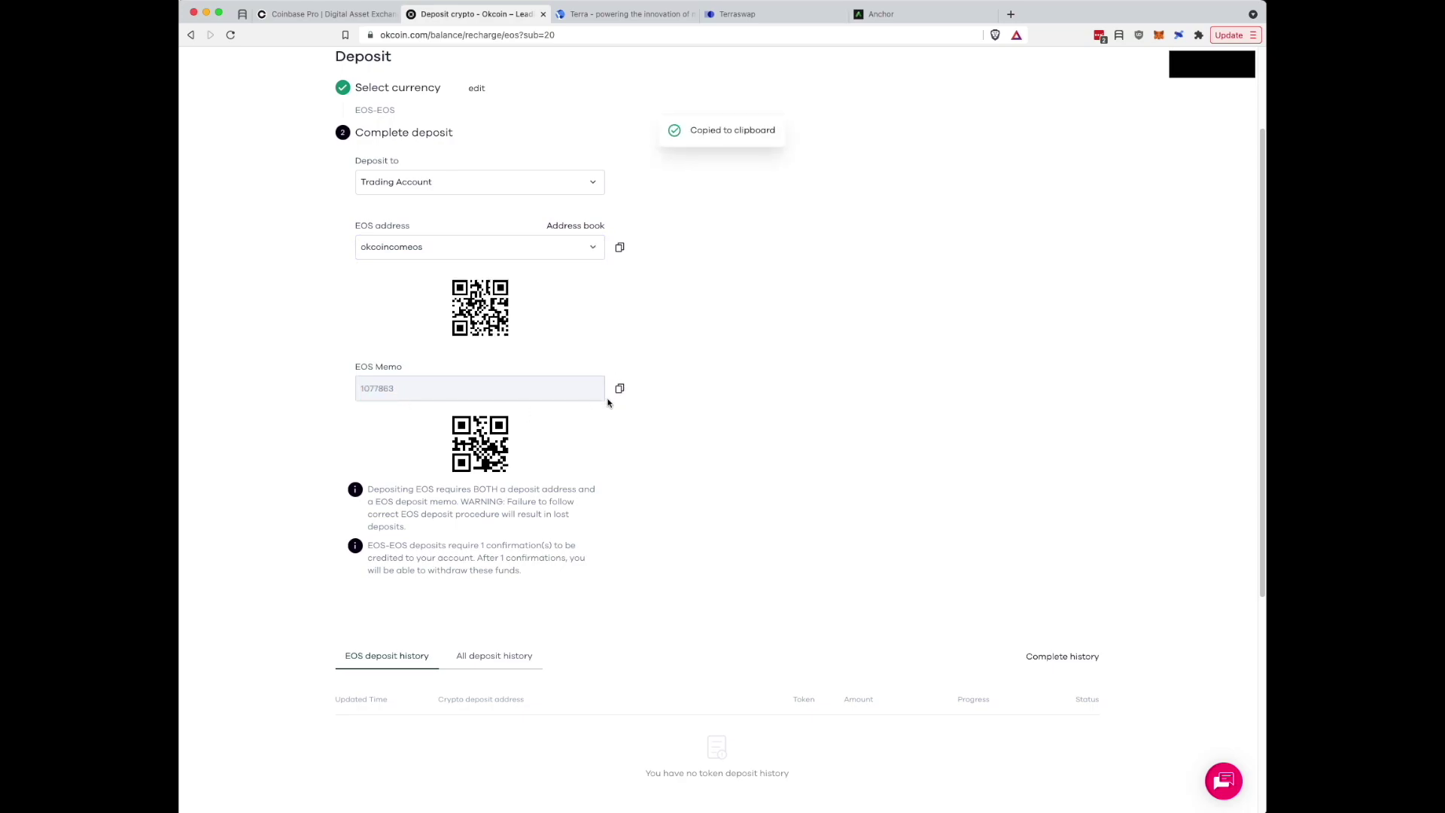
click(340, 15)
click(663, 359)
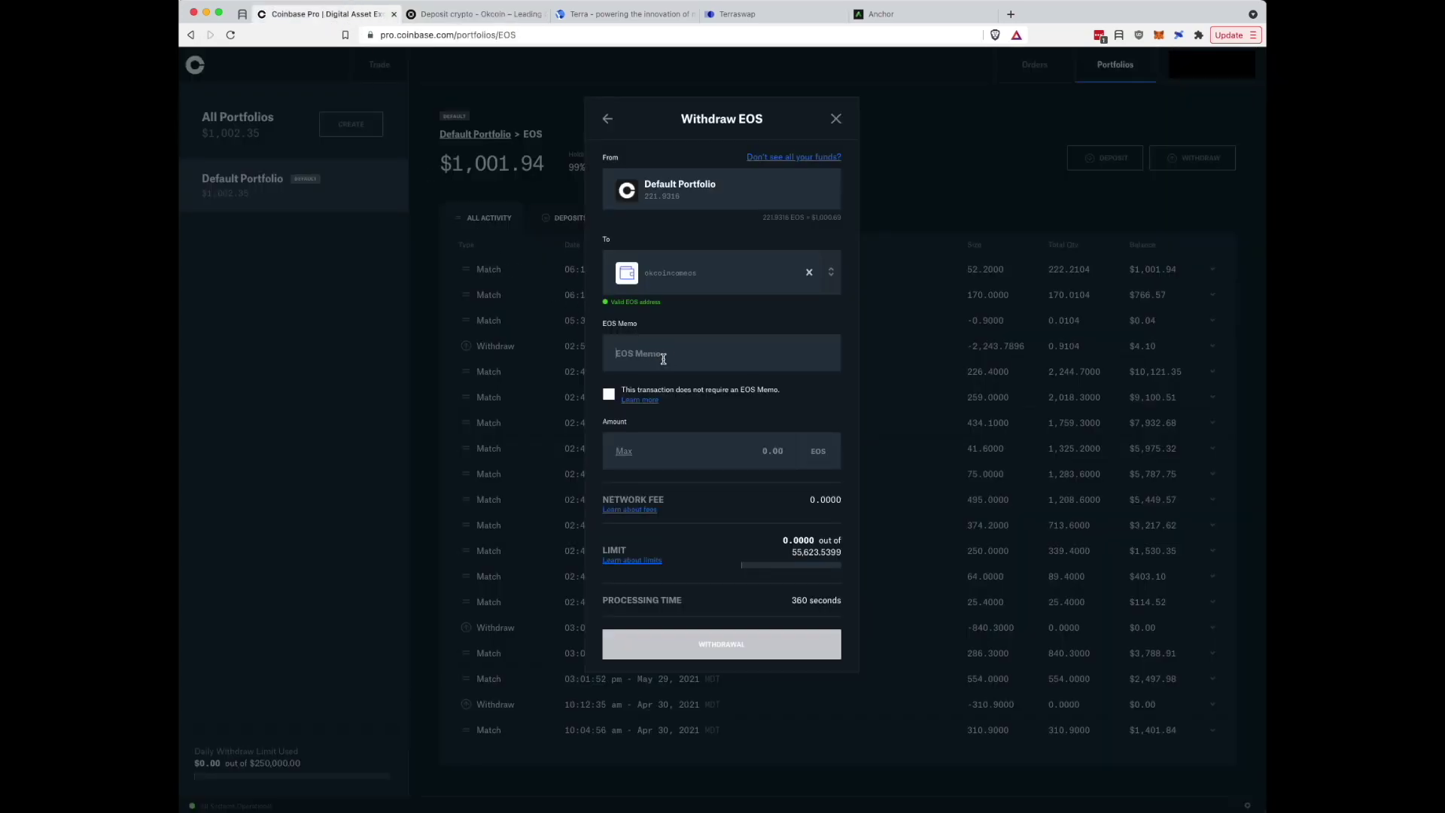
key(super+v)
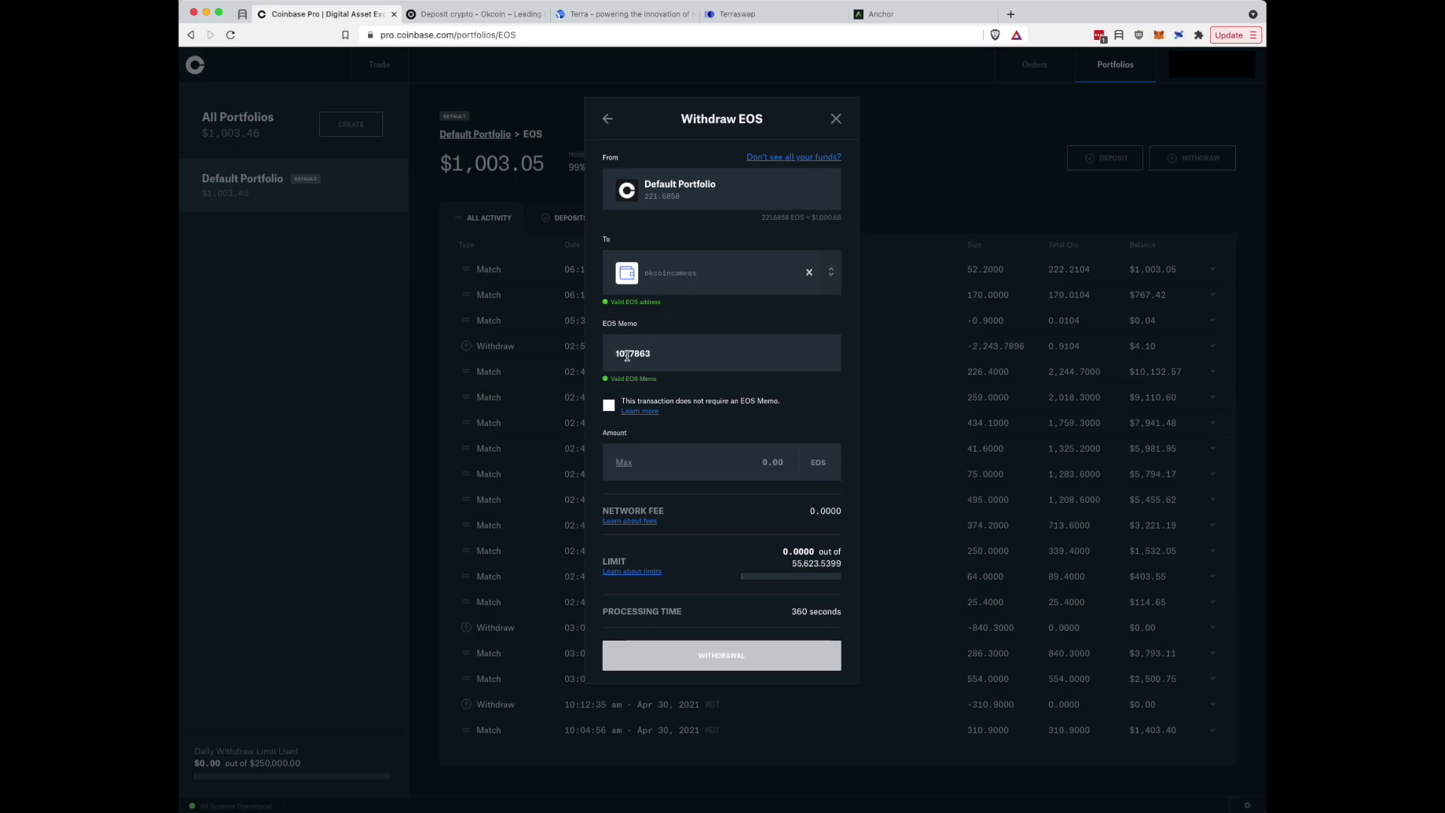
click(481, 14)
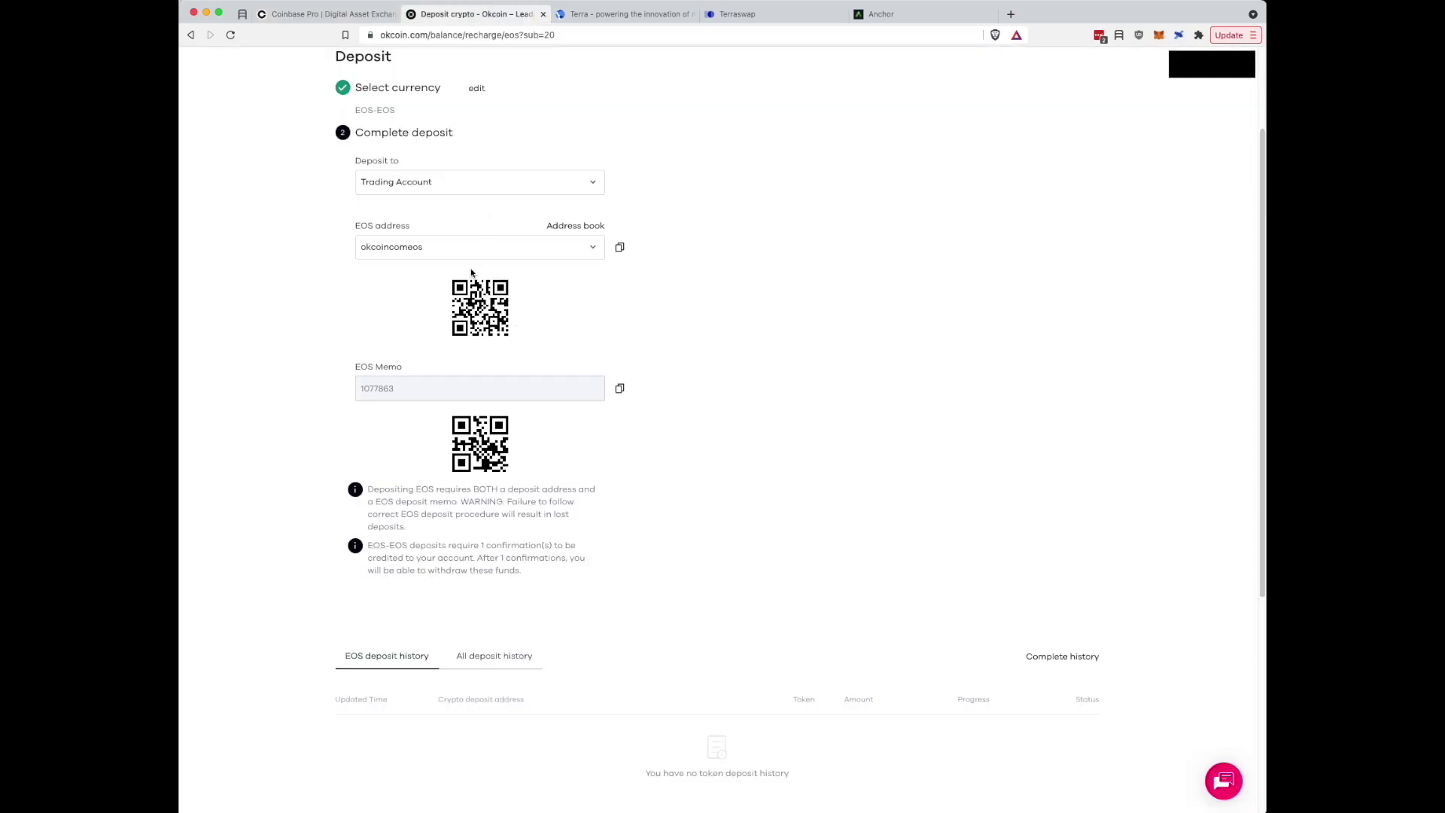
click(325, 14)
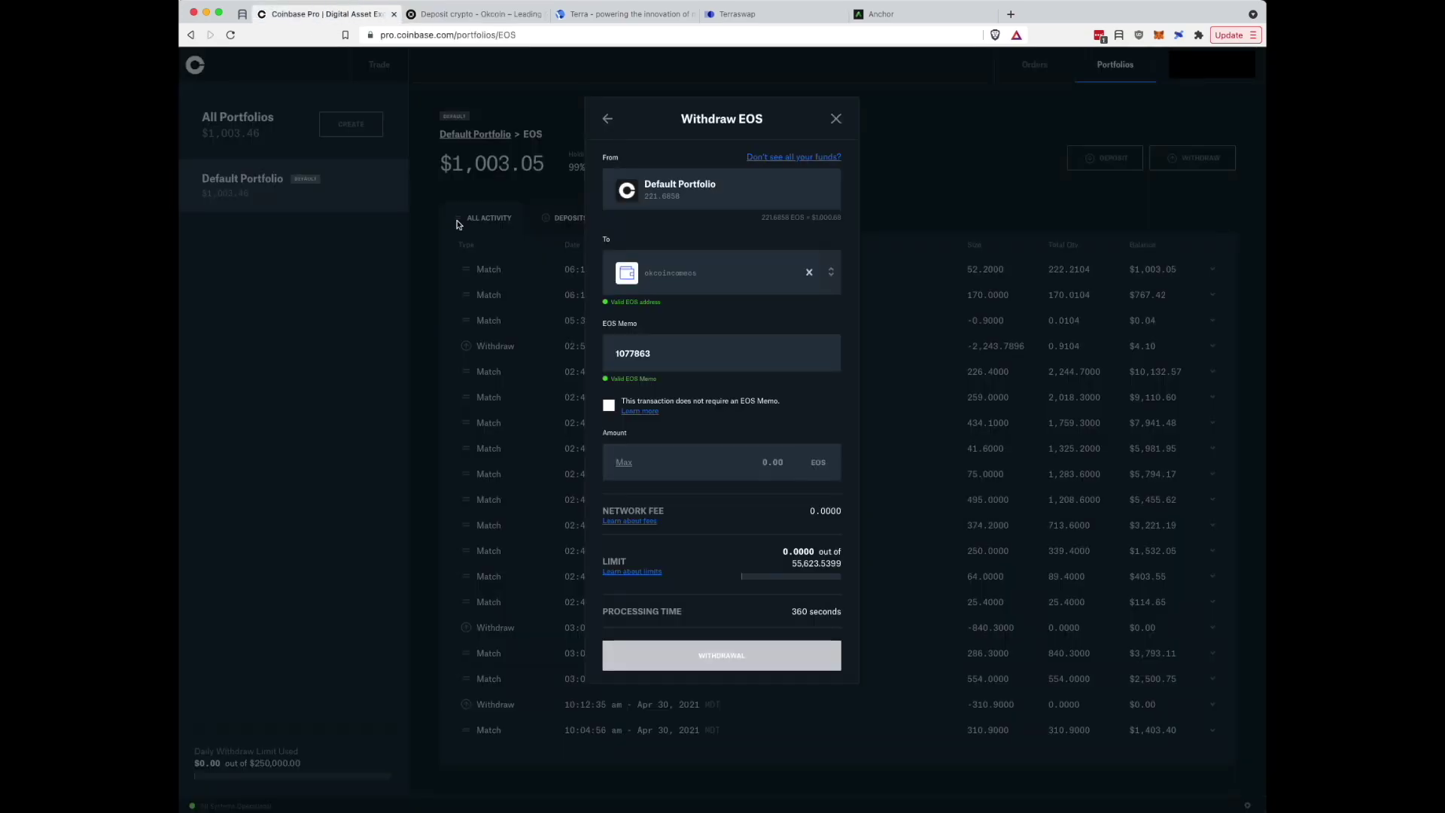
Set the EOS withdrawal amount to the maximum, submit the withdrawal and close the confirmation.
click(623, 464)
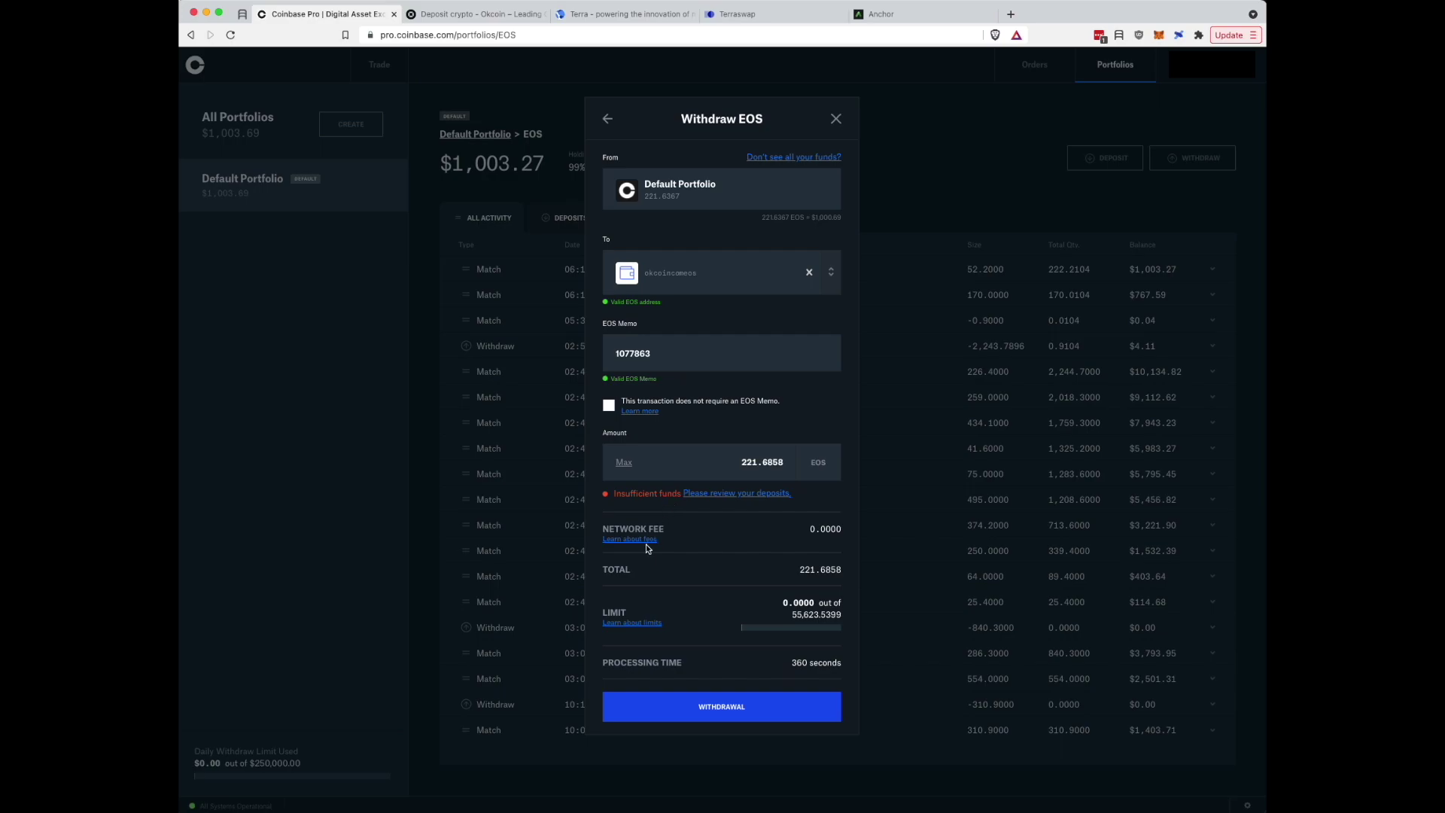
click(710, 713)
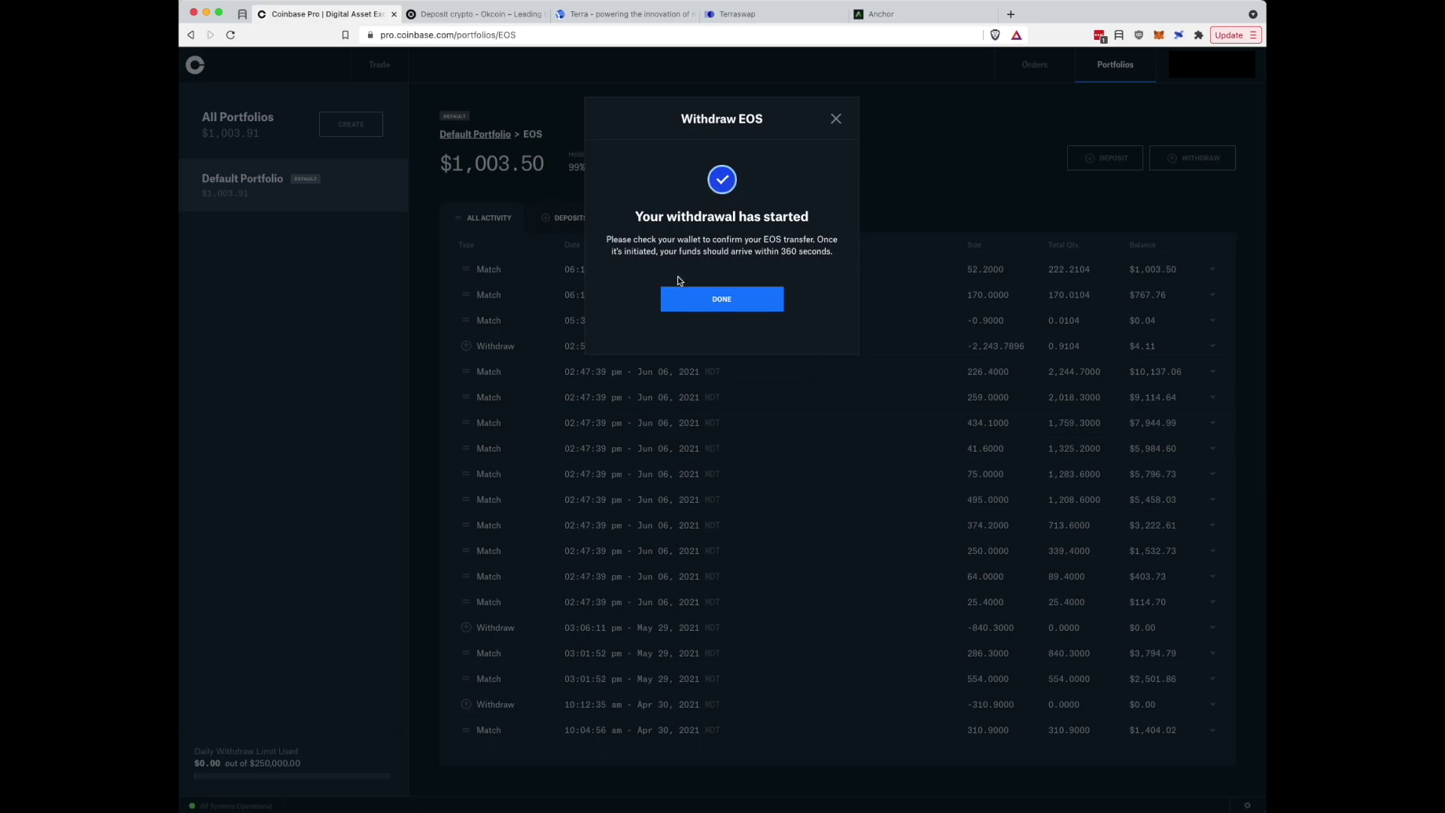
drag(782, 251, 796, 251)
click(721, 301)
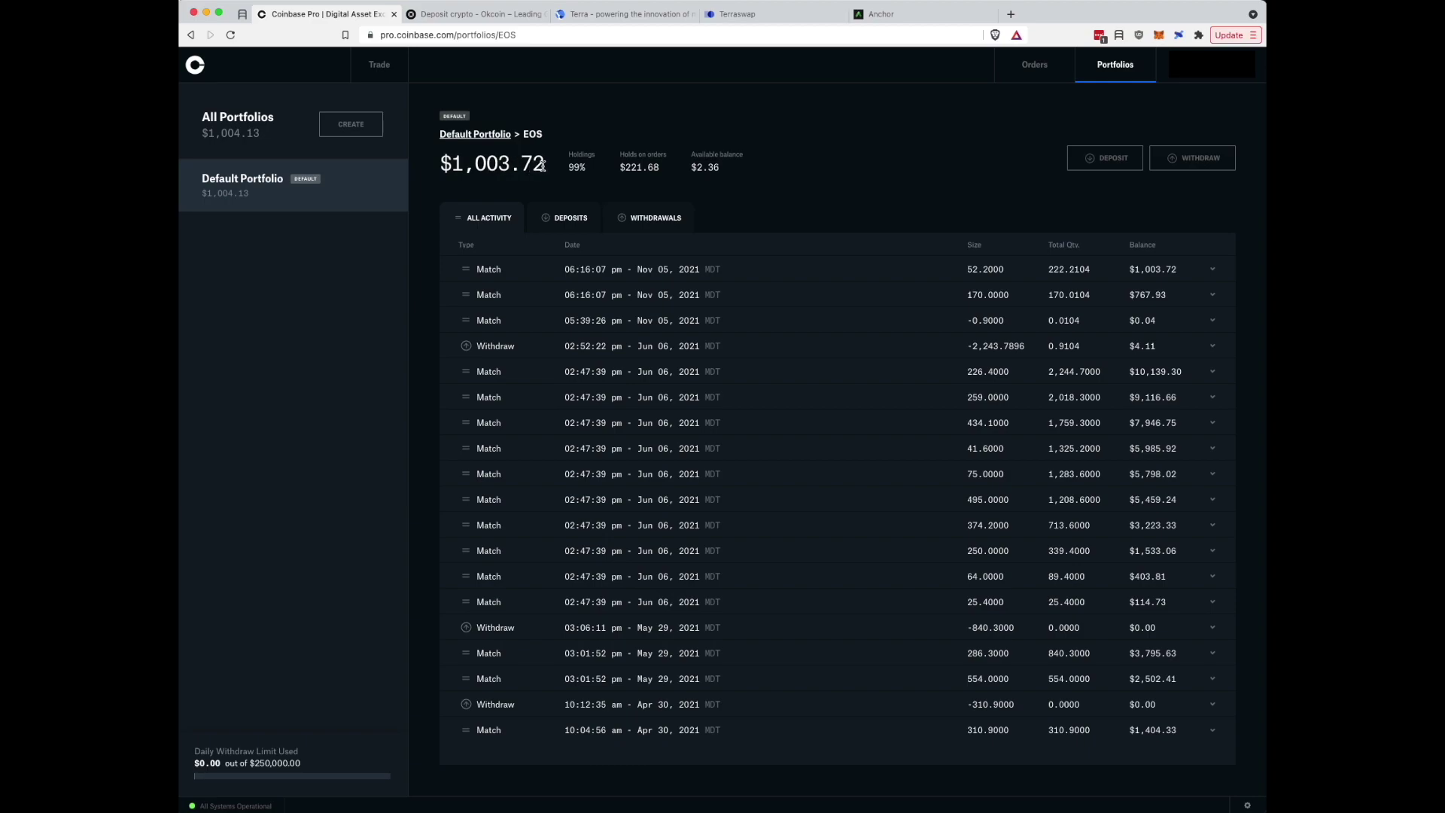
Review the EOS deposit page on Okcoin, and examine the portfolio balance and assets on its dashboard.
click(494, 14)
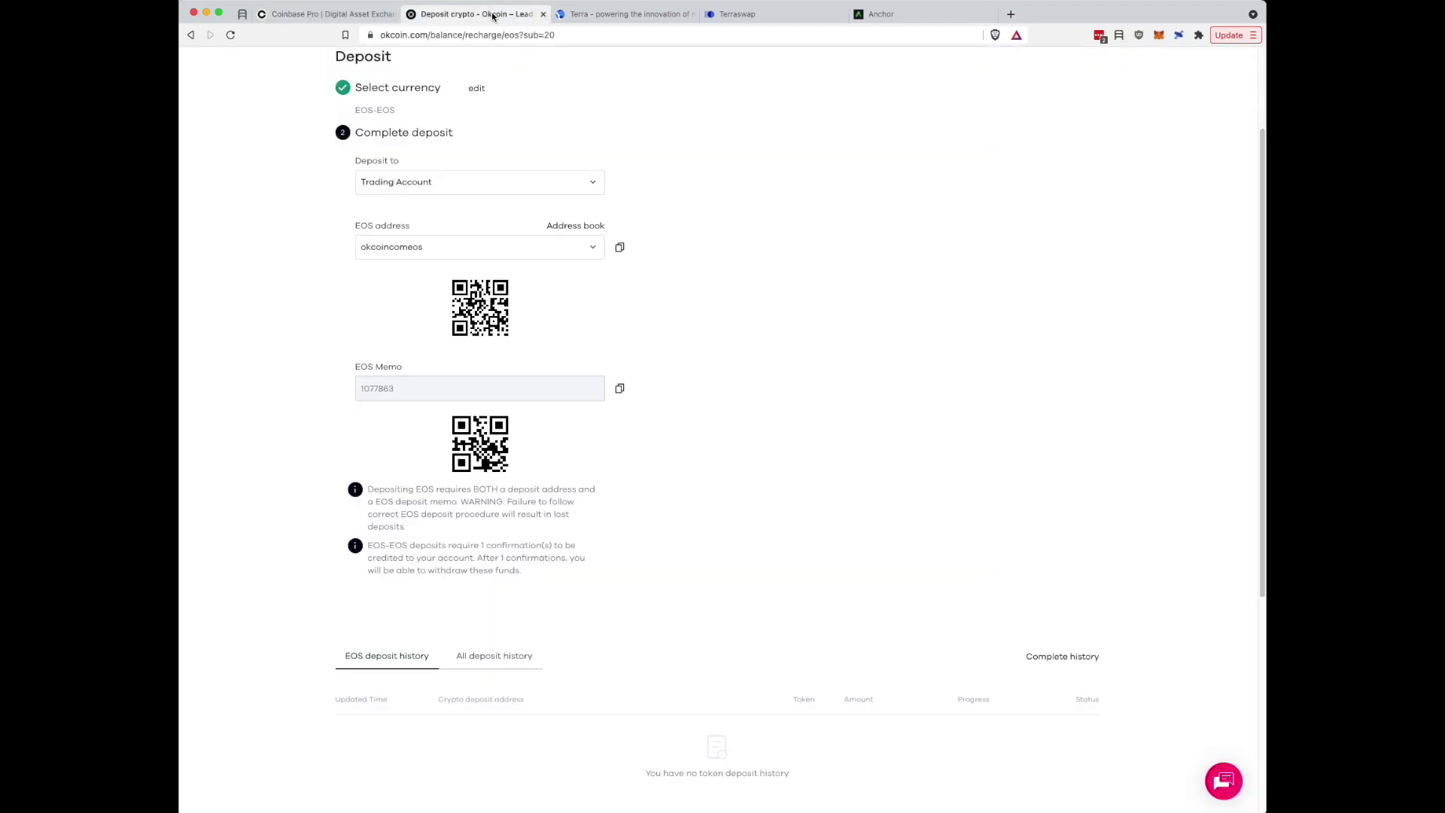
scroll(912, 288, up, 3)
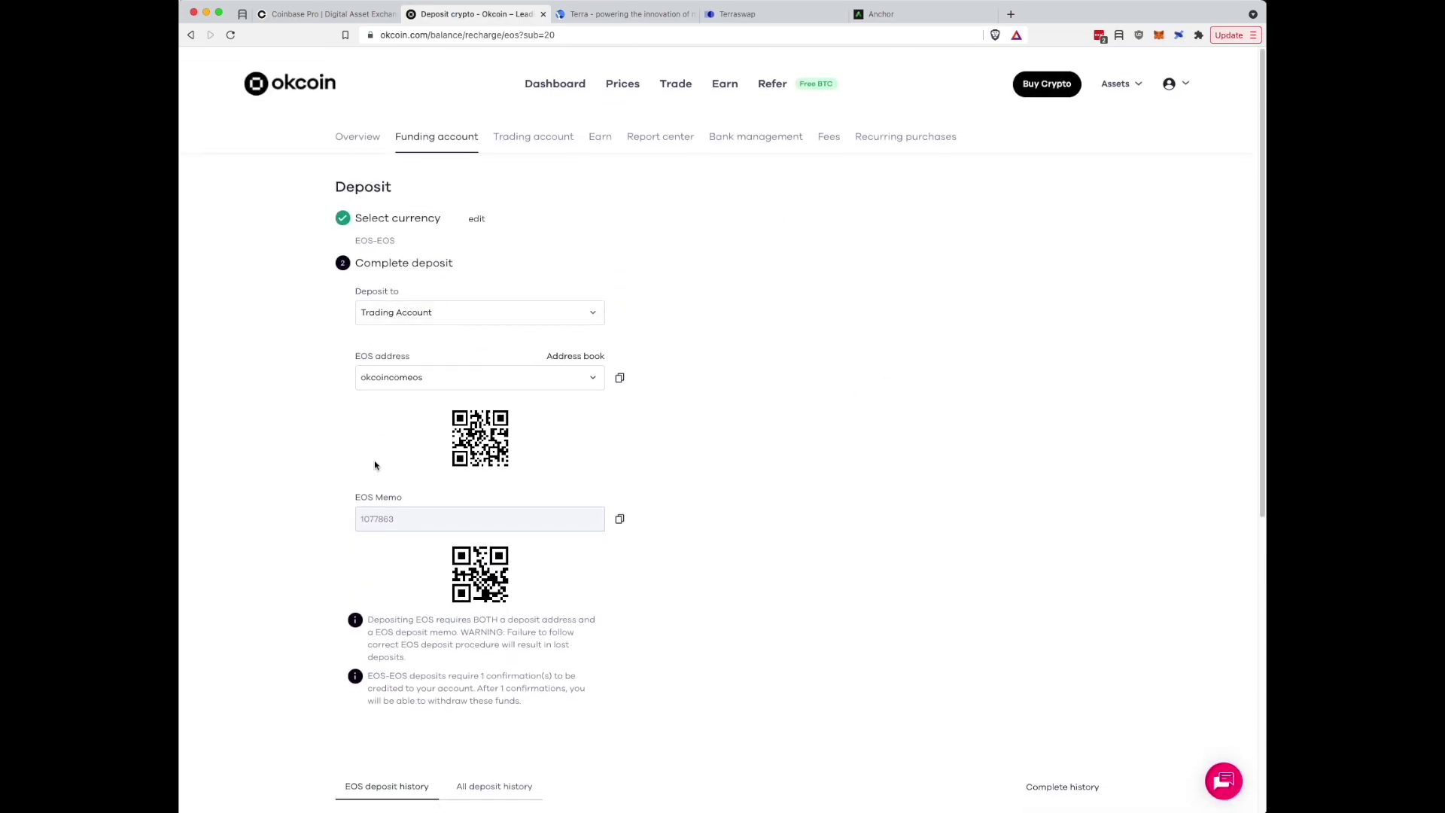
scroll(677, 557, down, 3)
scroll(706, 532, up, 3)
click(558, 88)
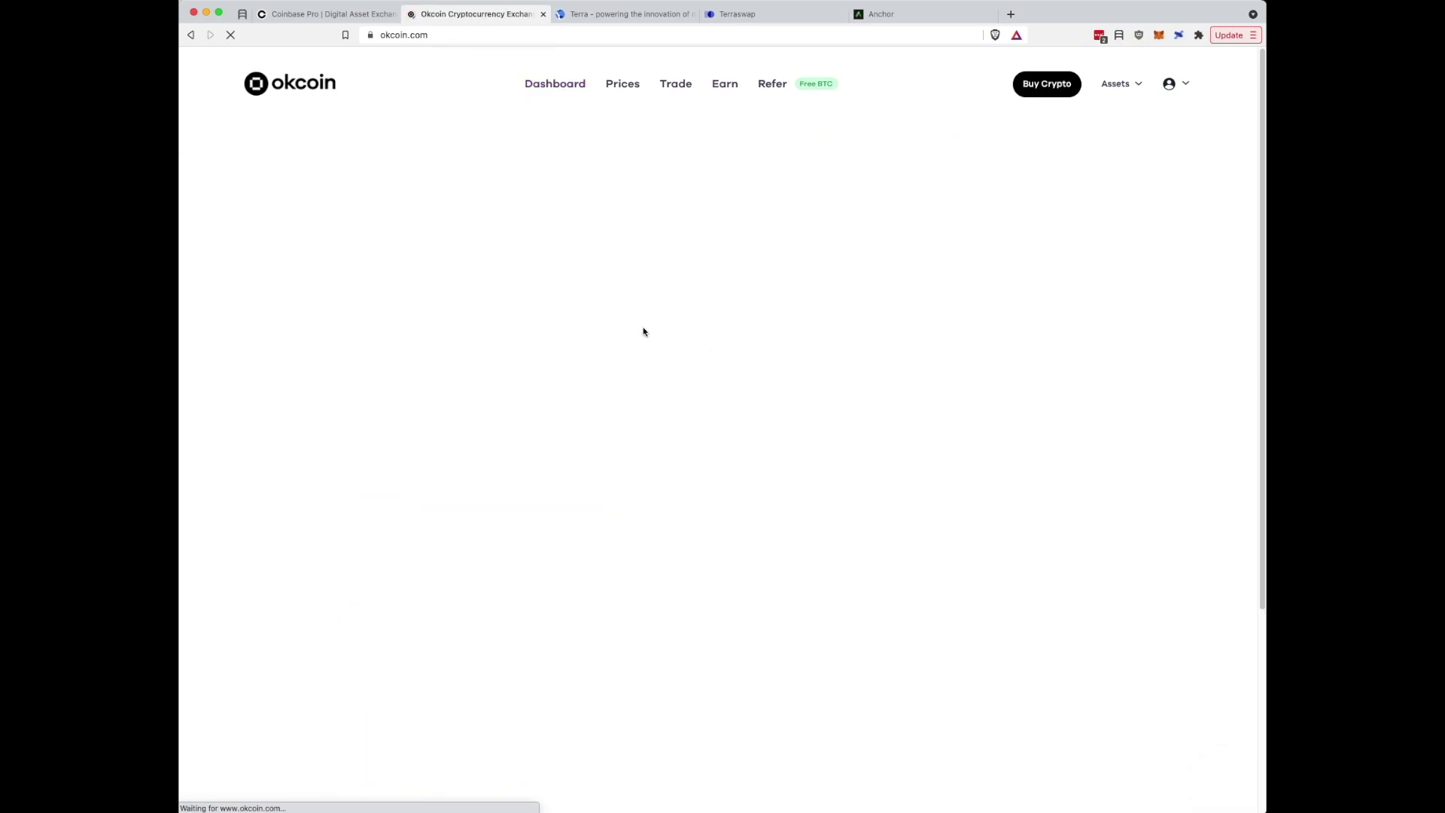
drag(375, 270, 453, 283)
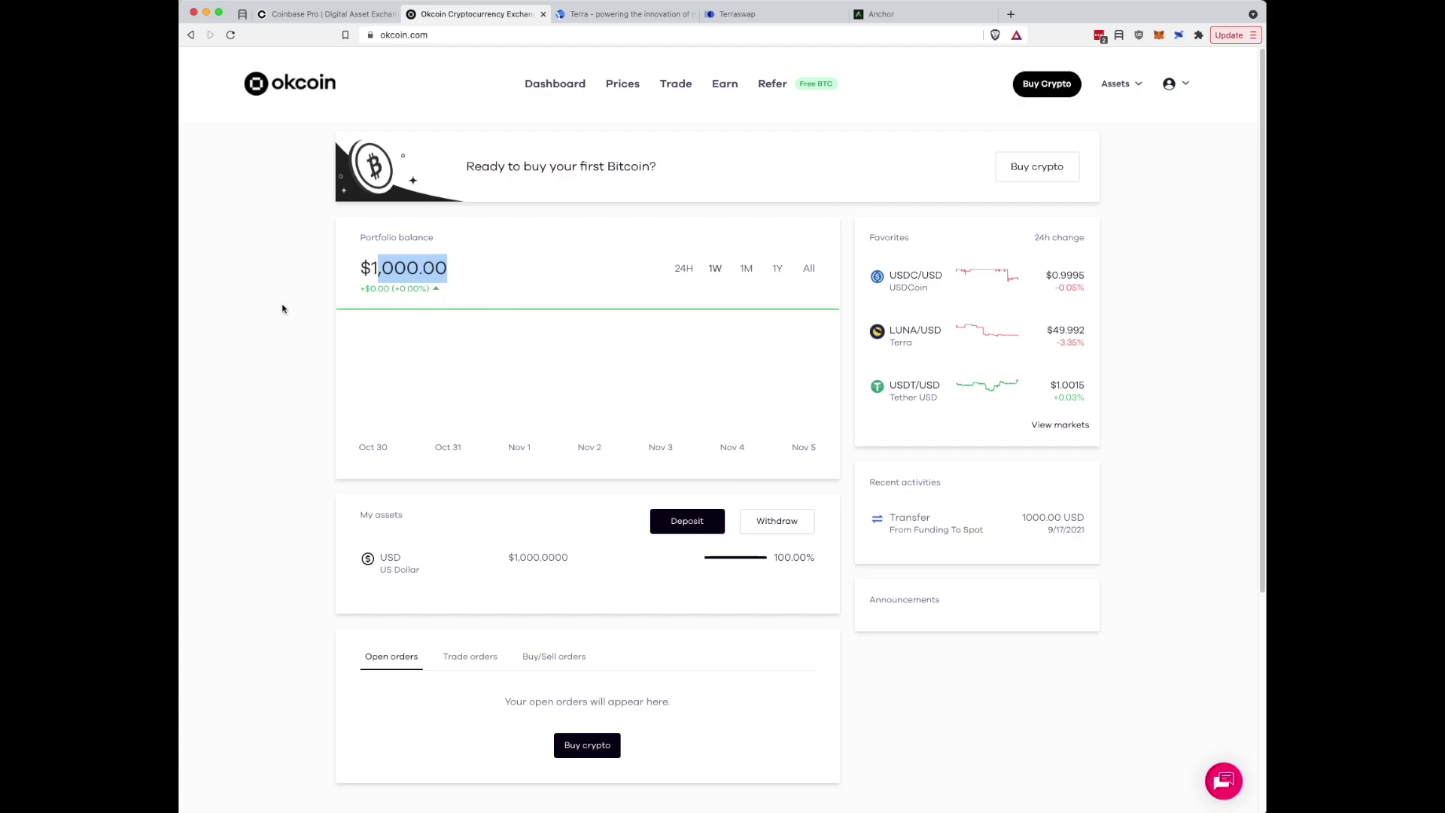
click(286, 241)
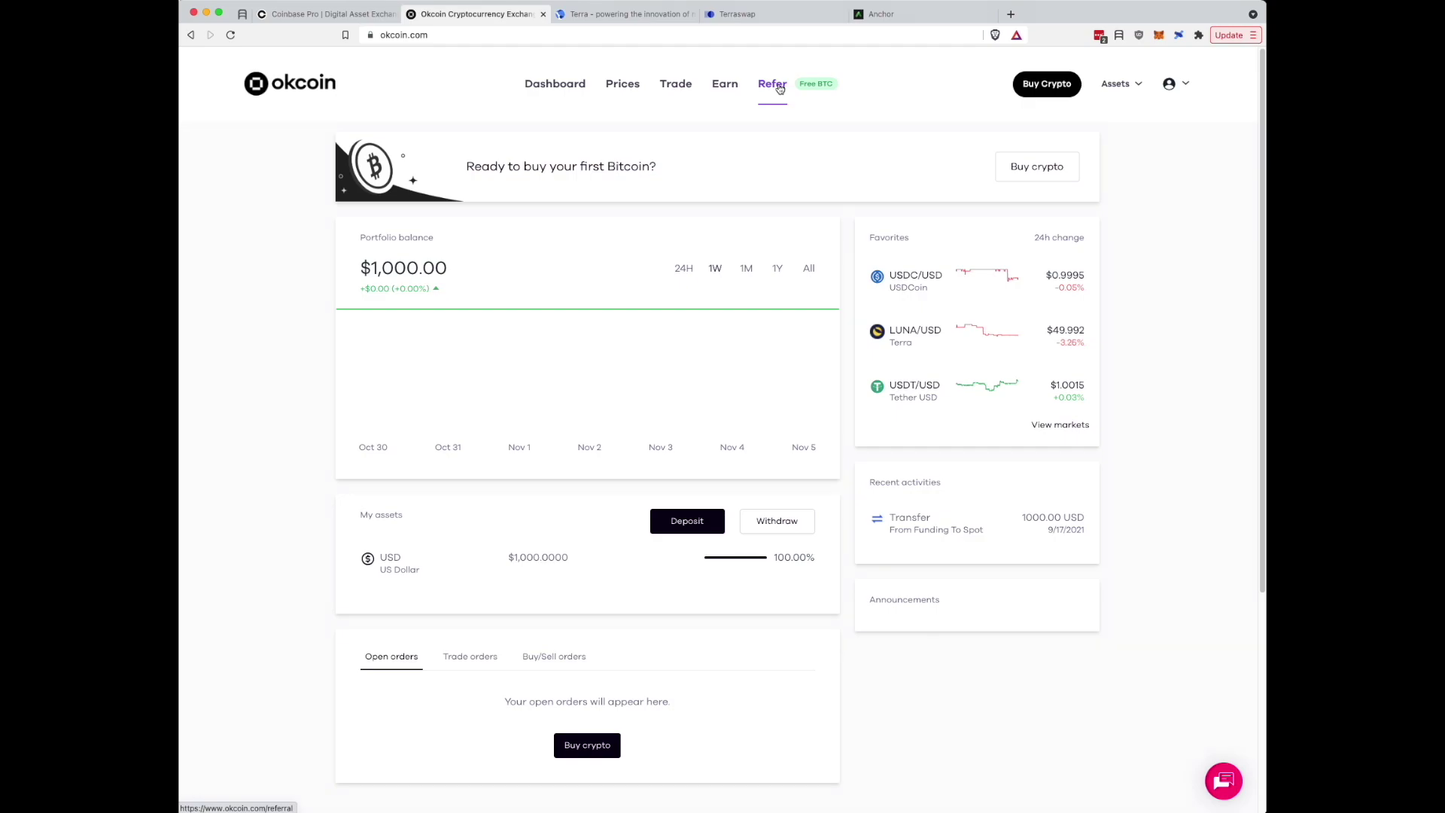
scroll(283, 219, down, 5)
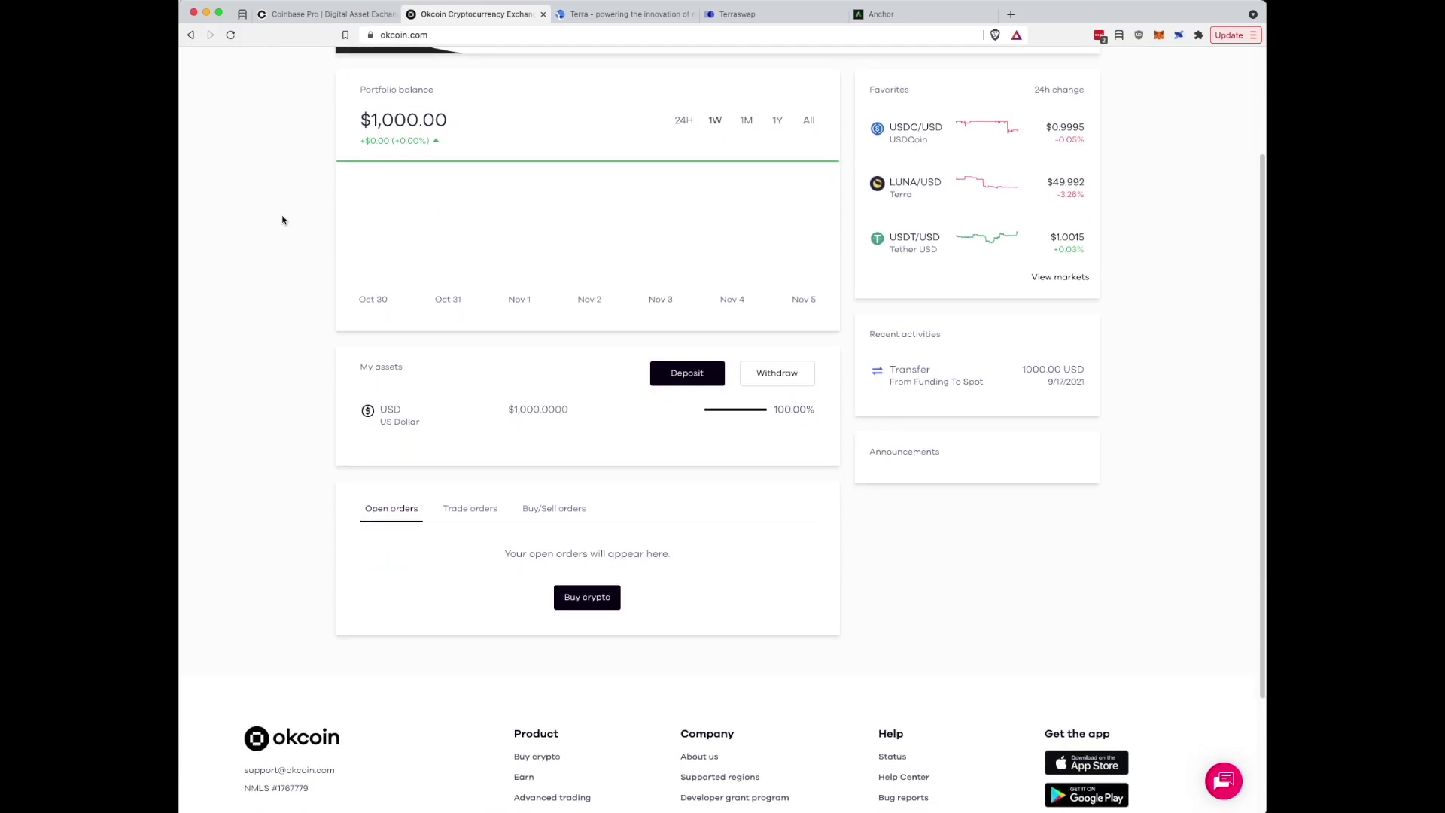
scroll(285, 210, up, 1)
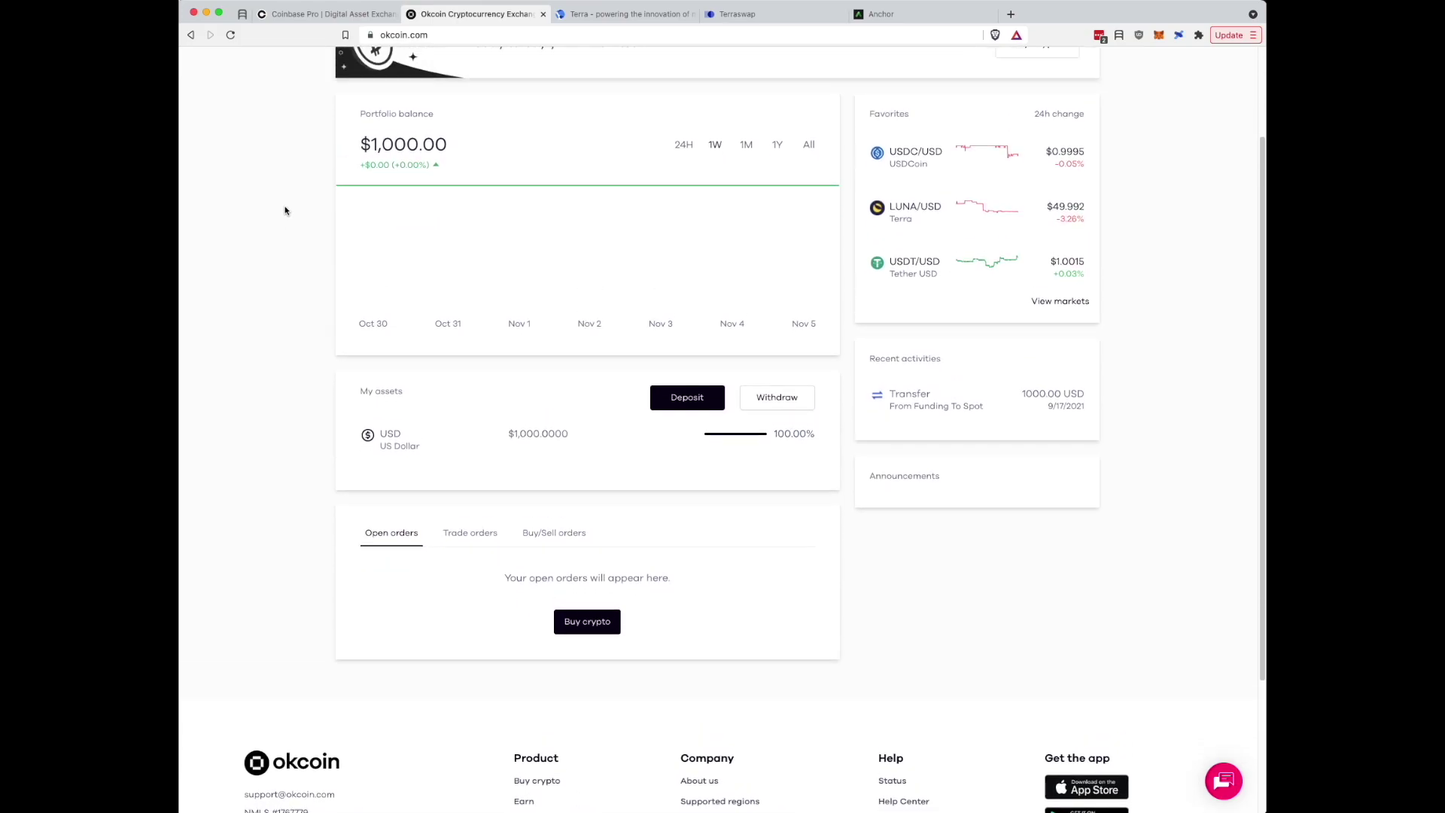
scroll(285, 210, up, 3)
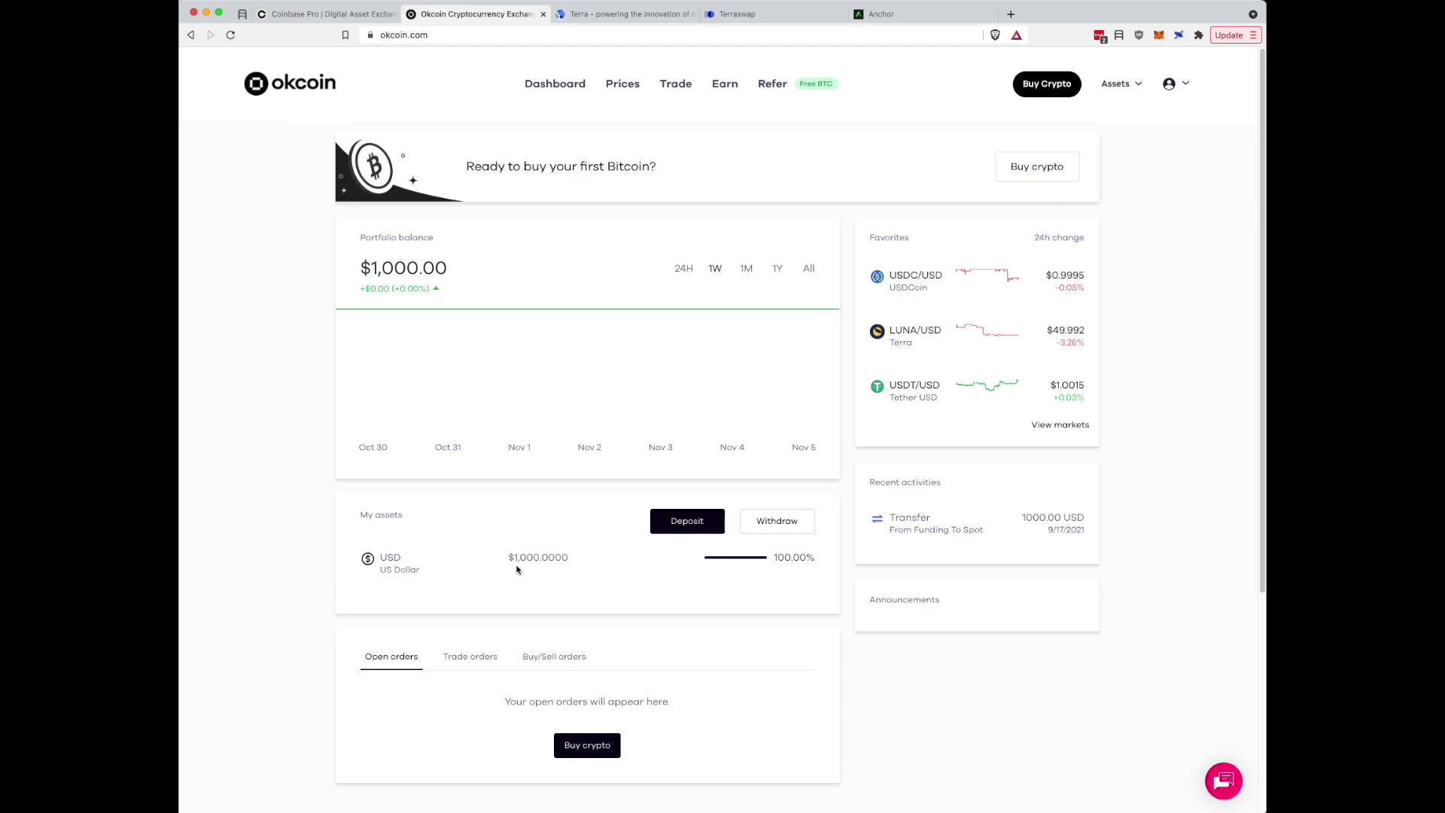
Go to Okcoin's trading page, search the pairs for "lun" and select LUNA/USD.
click(675, 85)
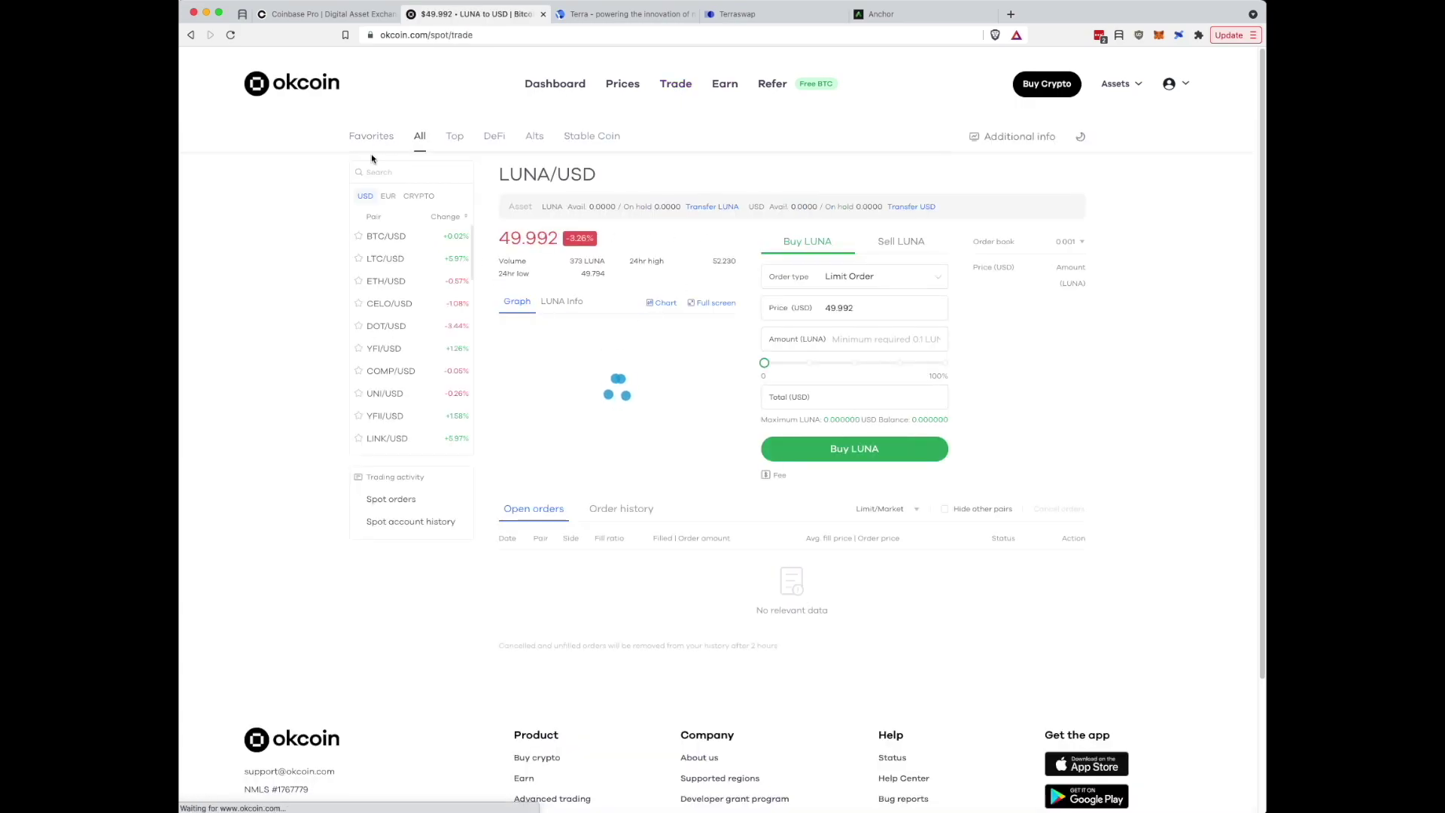
click(404, 174)
text(lun)
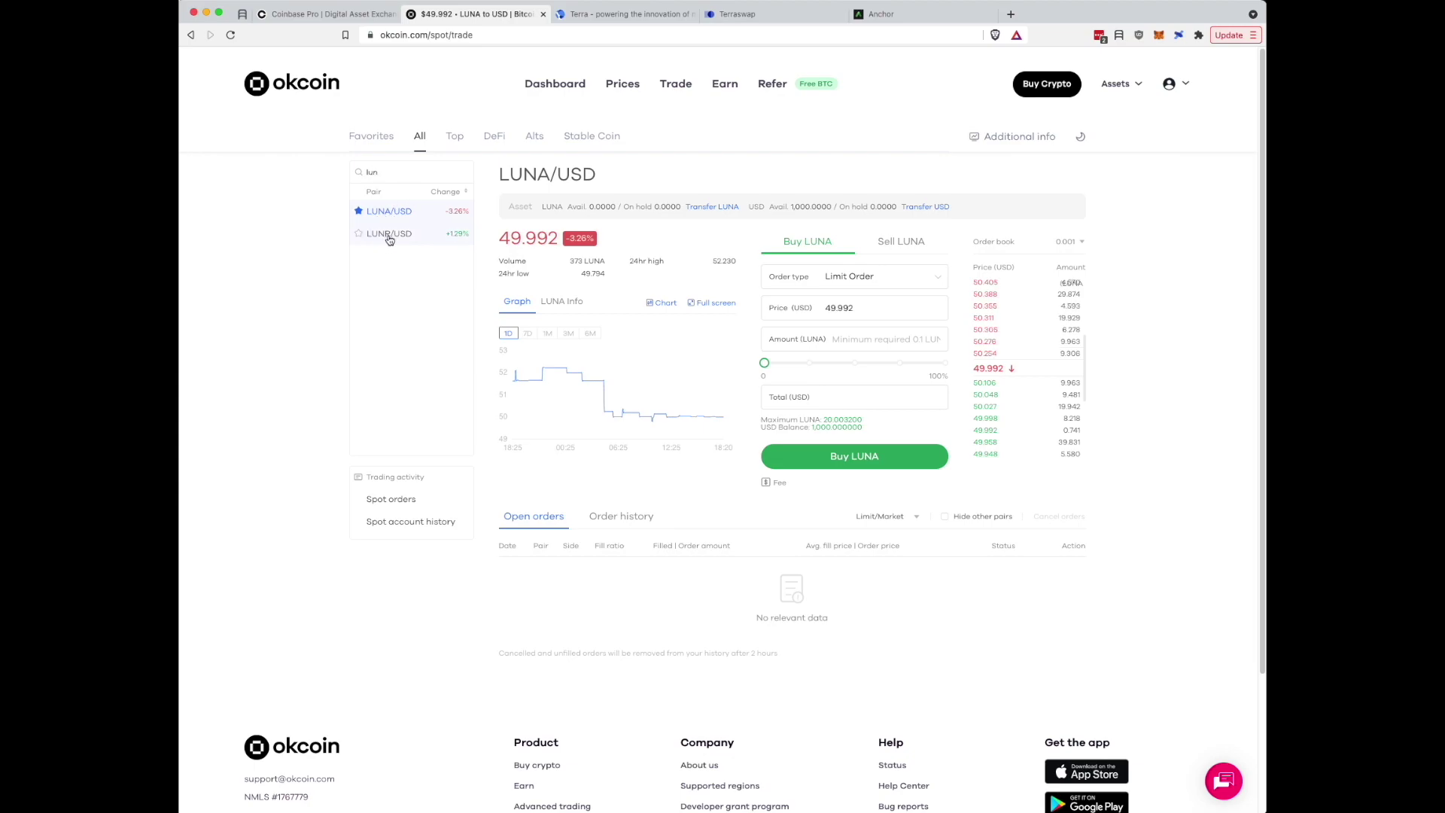
click(395, 214)
Buy LUNA with a Market Order that spends 100% of the available USD balance.
click(867, 279)
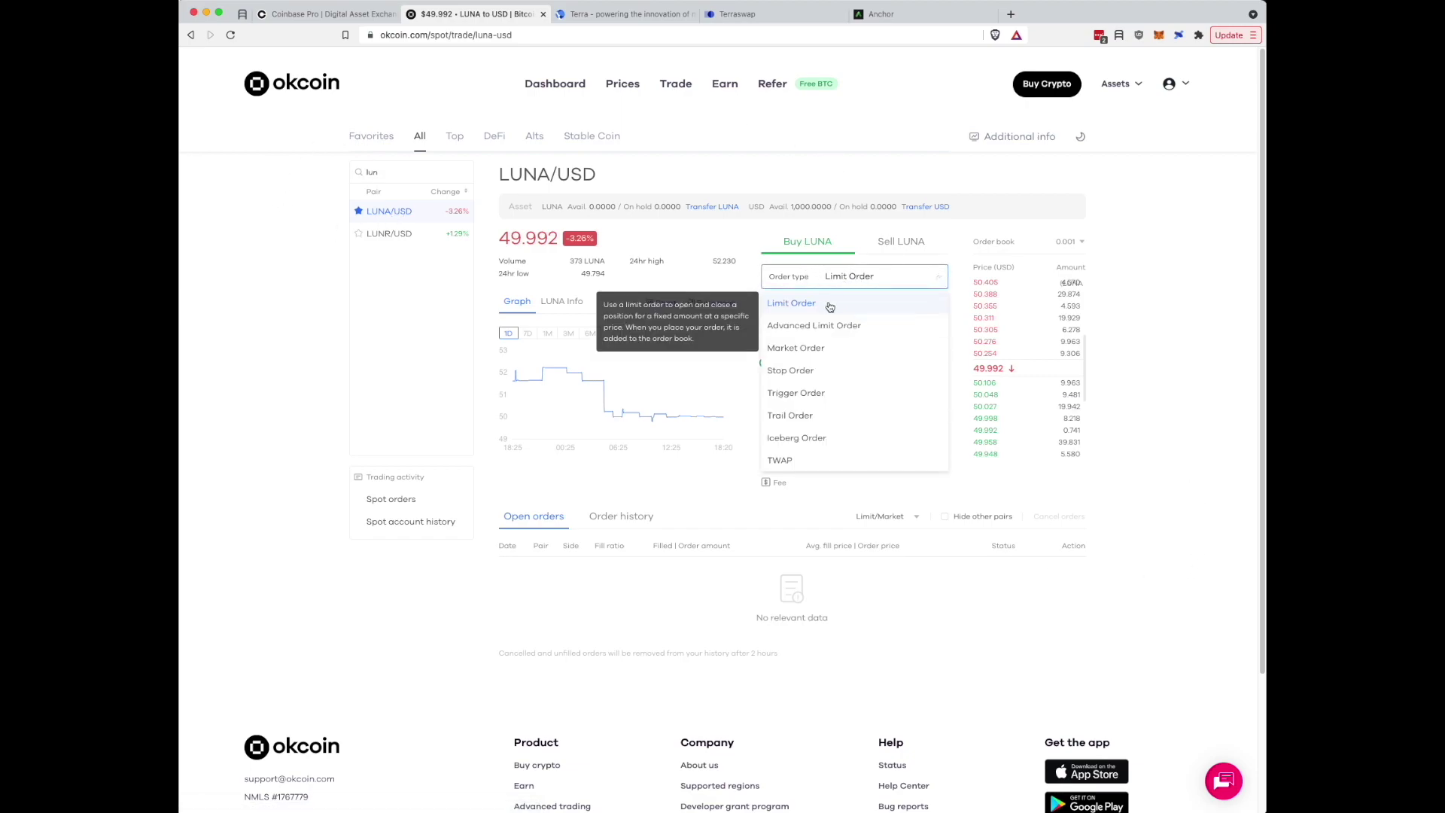
click(819, 349)
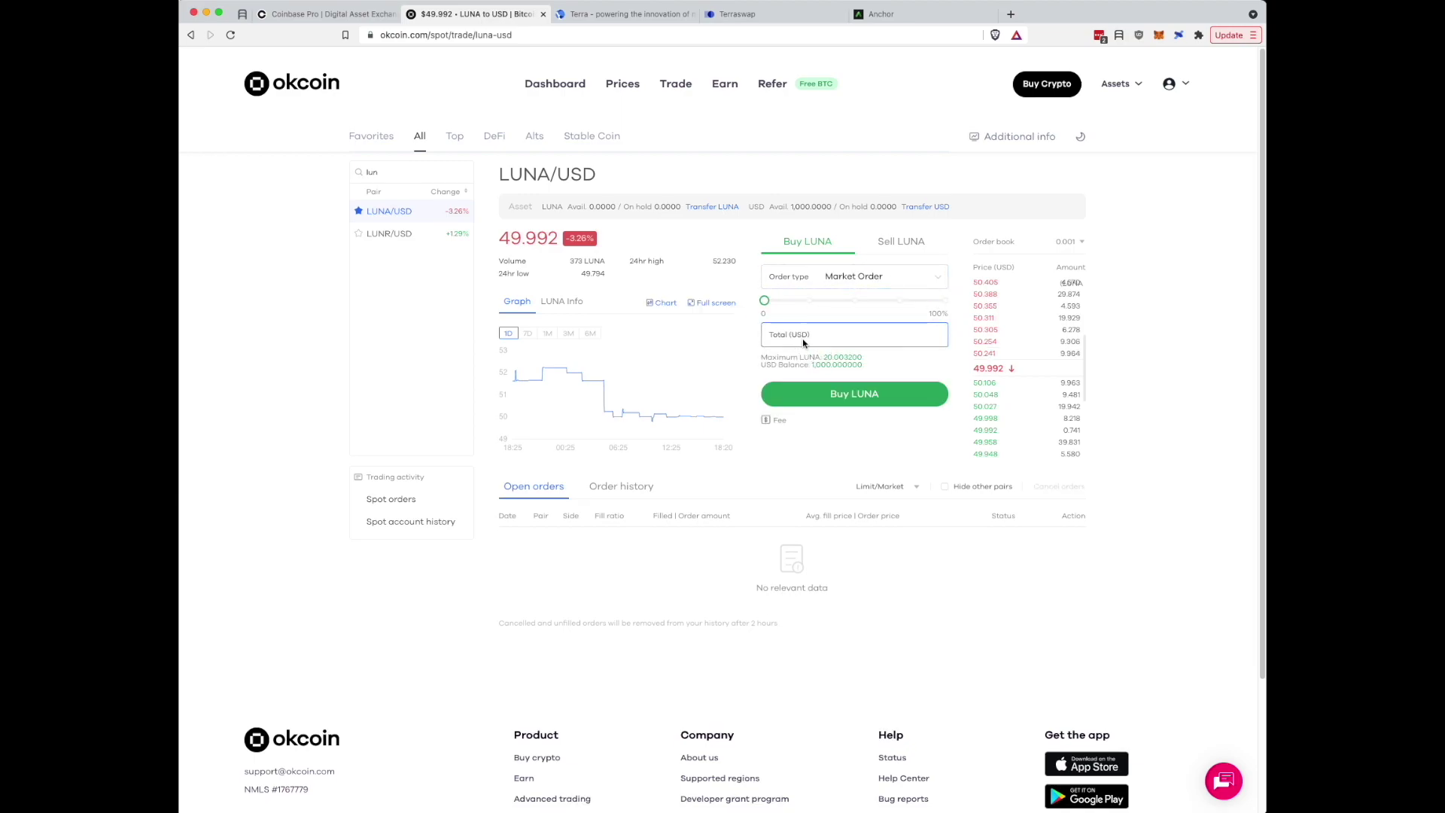
click(945, 301)
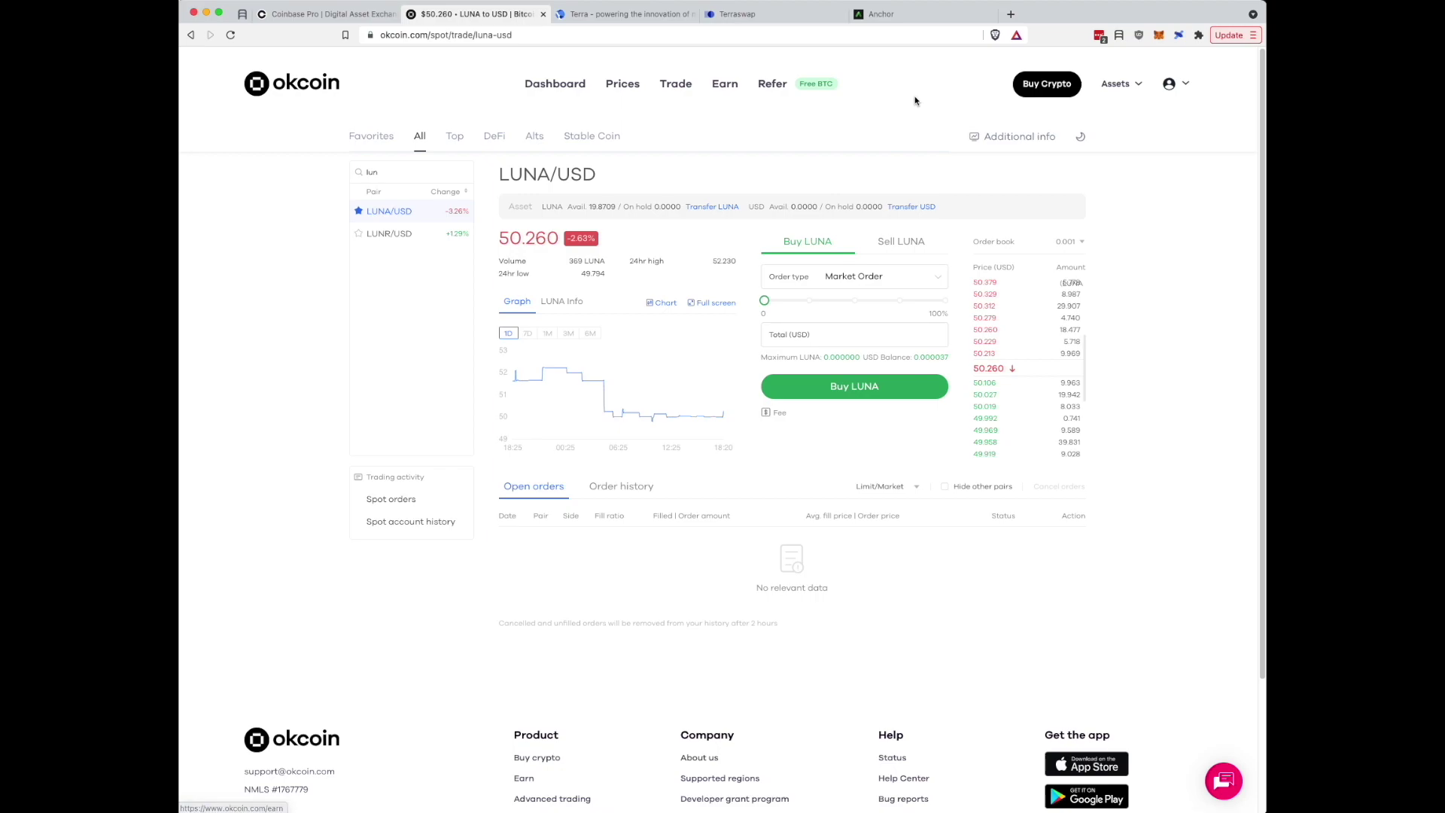
Return to the Okcoin dashboard and examine the LUNA holding's quantity and dollar value under My assets.
click(555, 84)
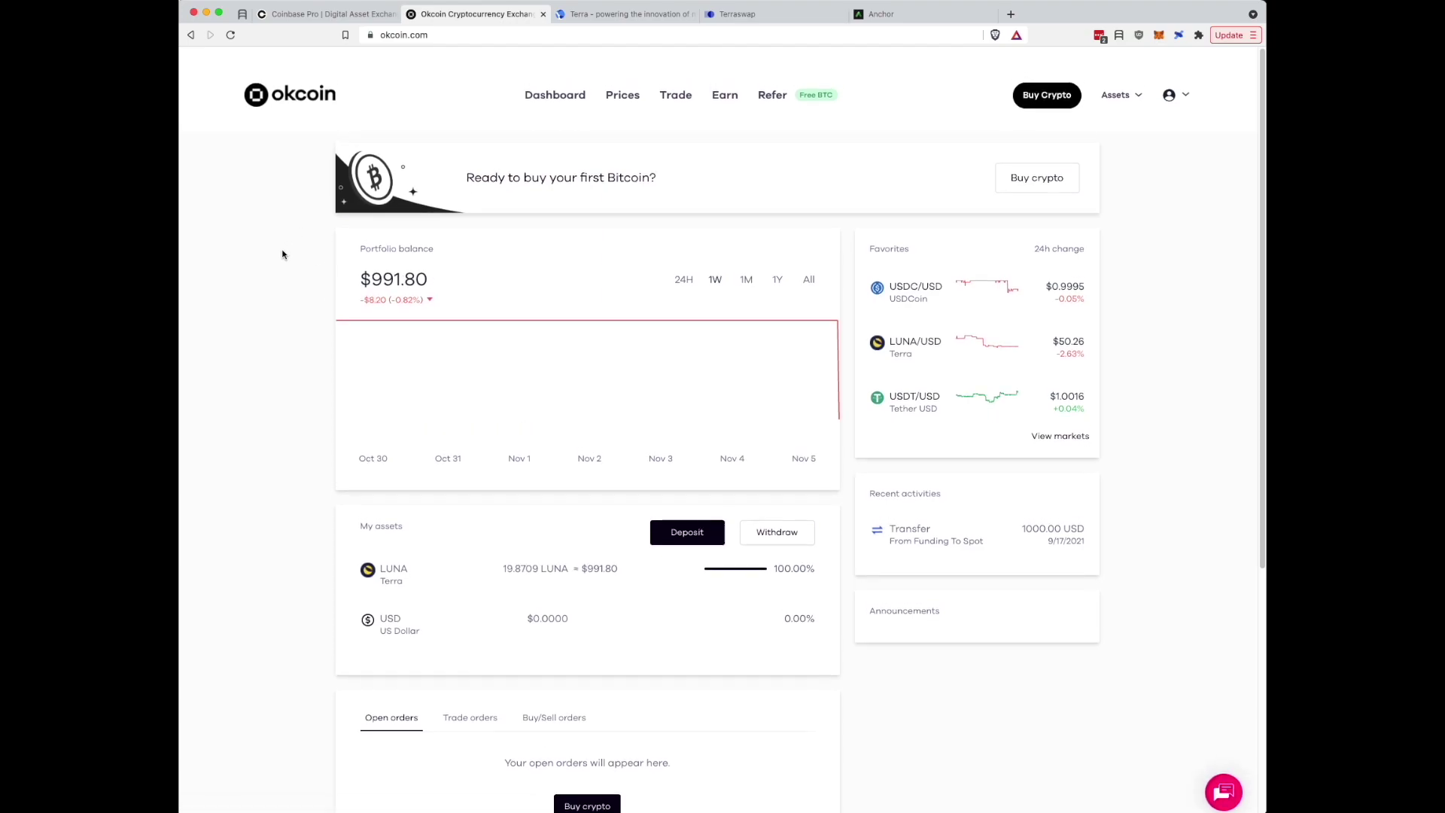
scroll(844, 640, up, 1)
scroll(844, 640, down, 1)
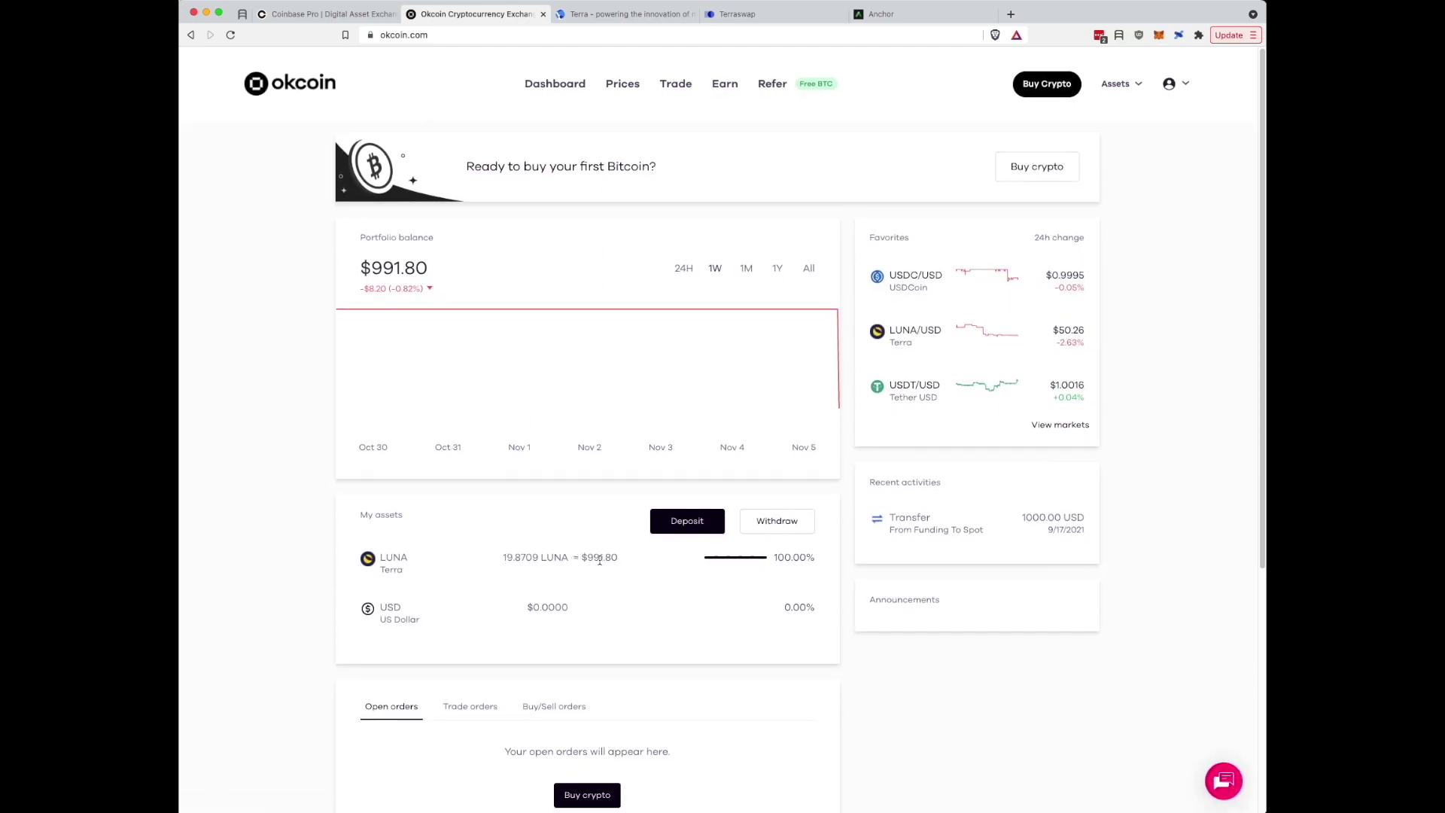
right_click(505, 558)
click(500, 532)
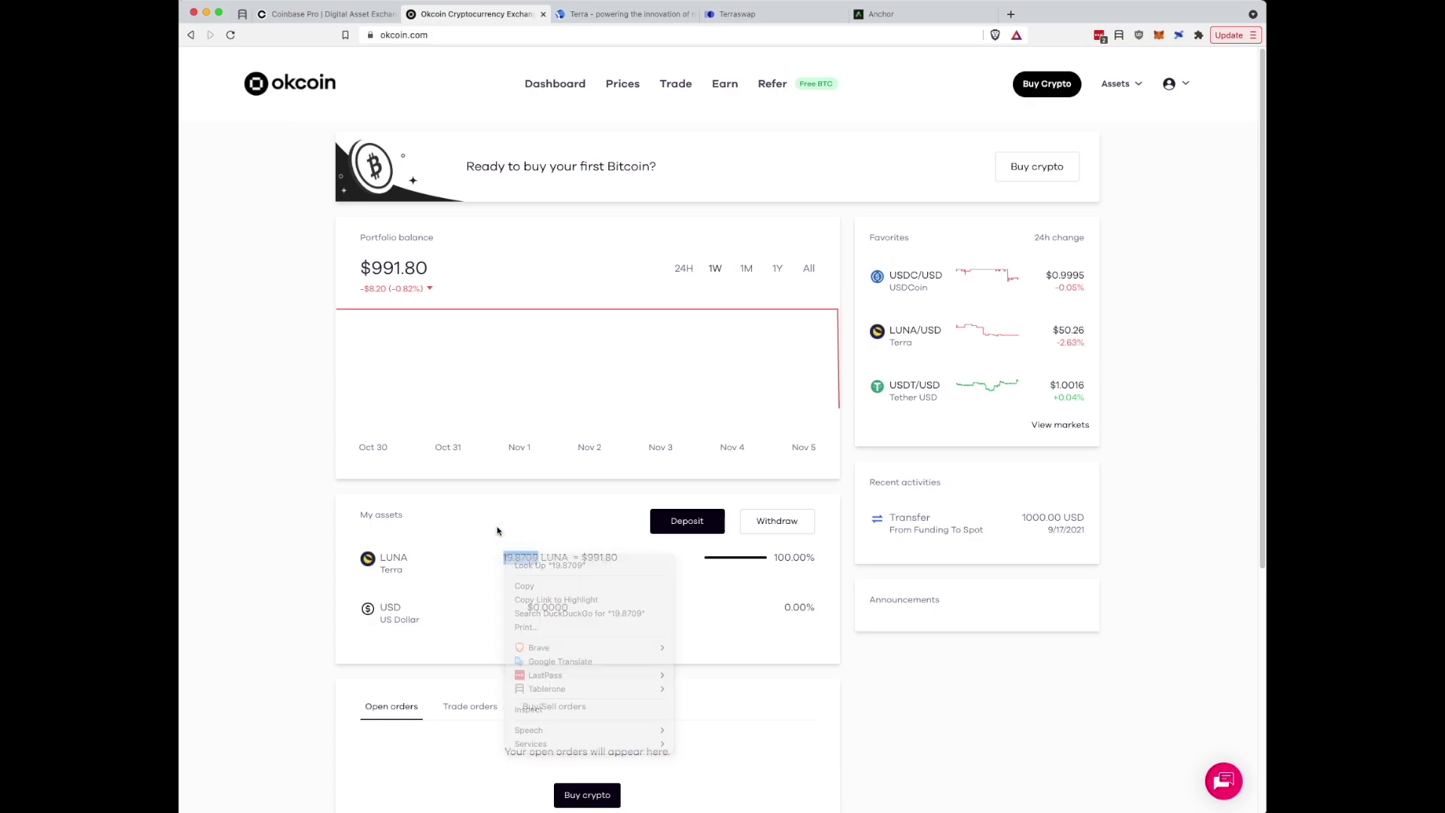
drag(588, 557, 618, 560)
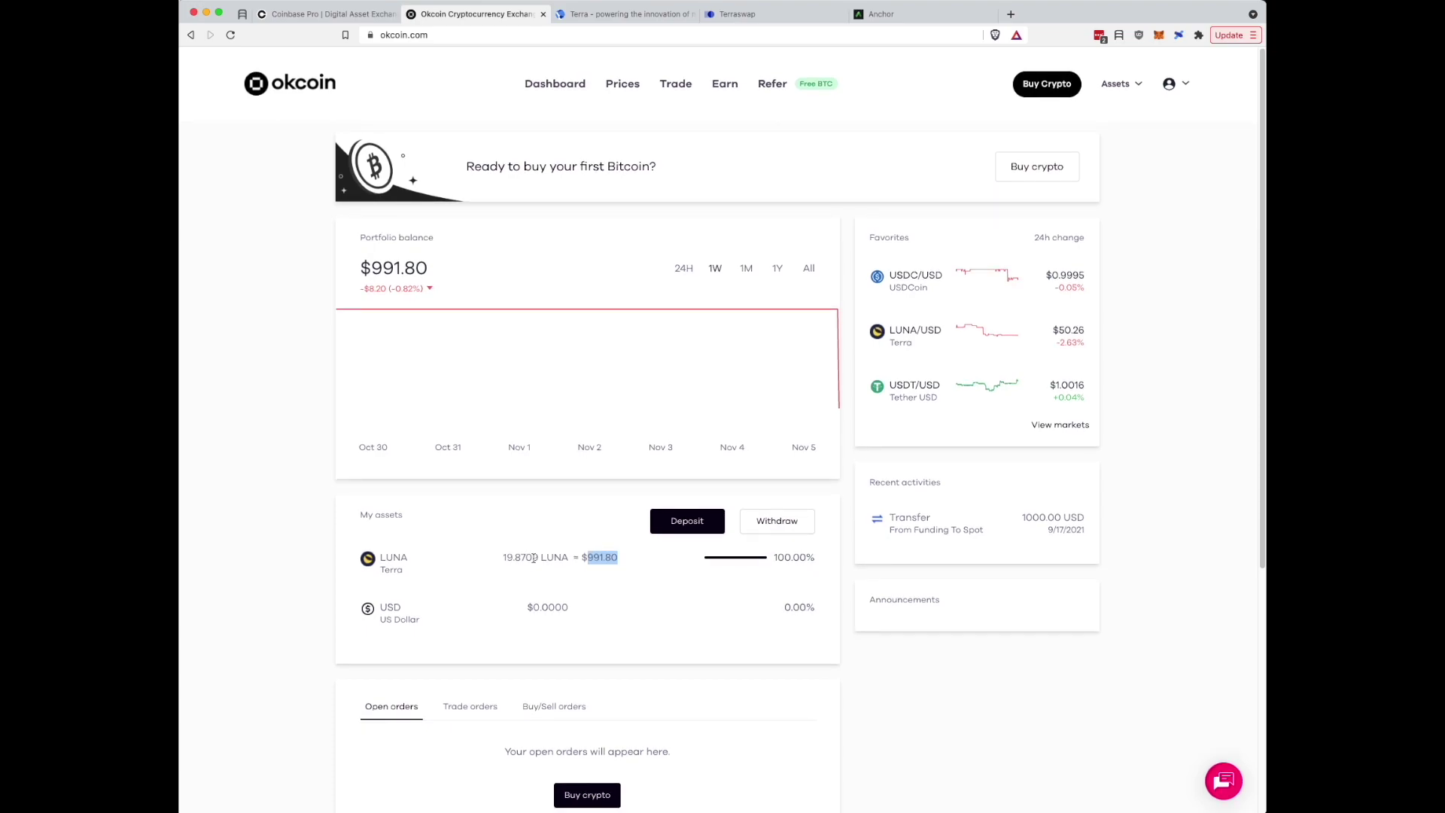
Start a LUNA withdrawal on Okcoin with the On-Chain method and the LUNA-Terra network, and continue to the withdrawal details.
click(779, 526)
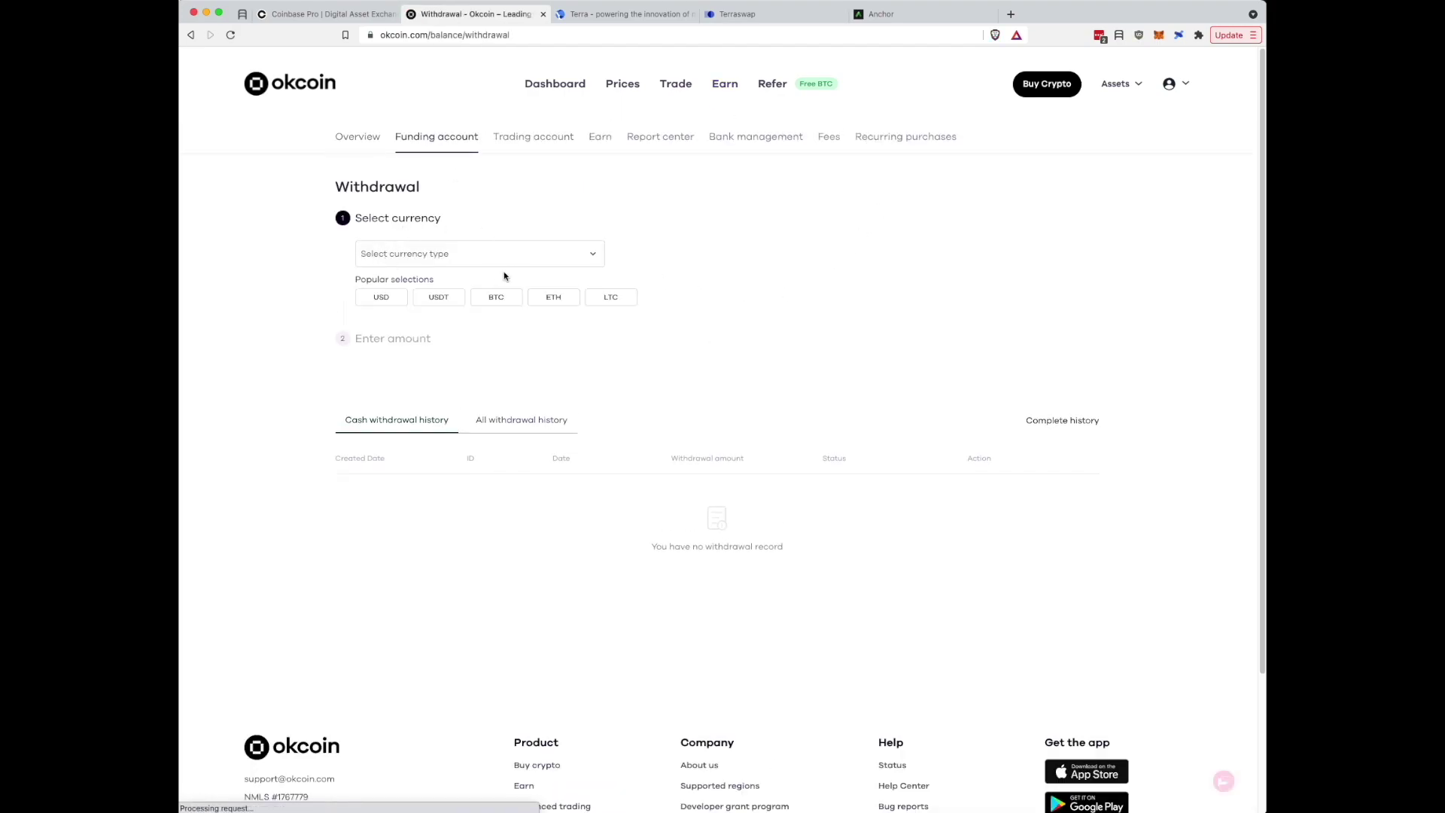
click(509, 265)
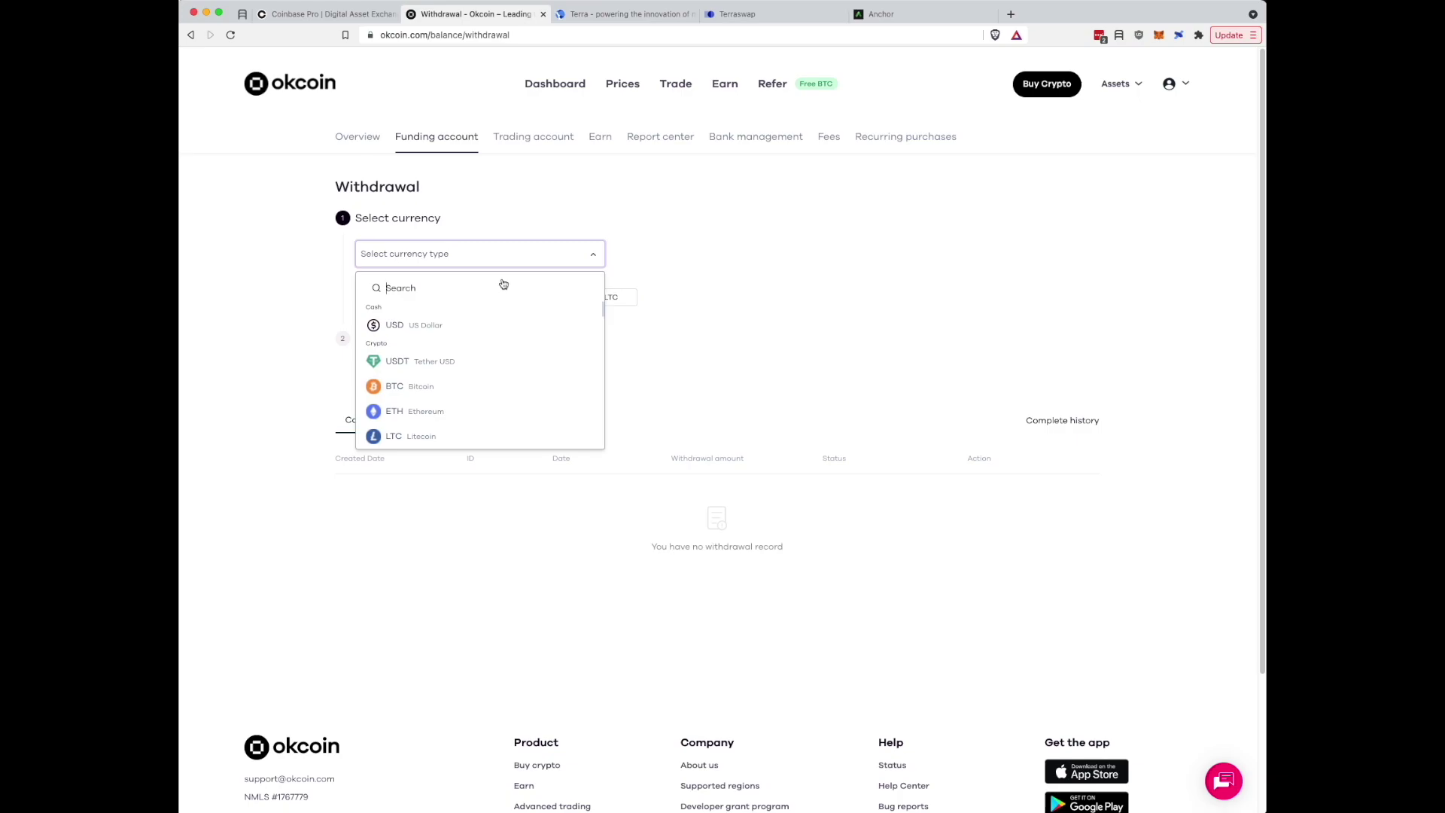
text(lun)
click(442, 325)
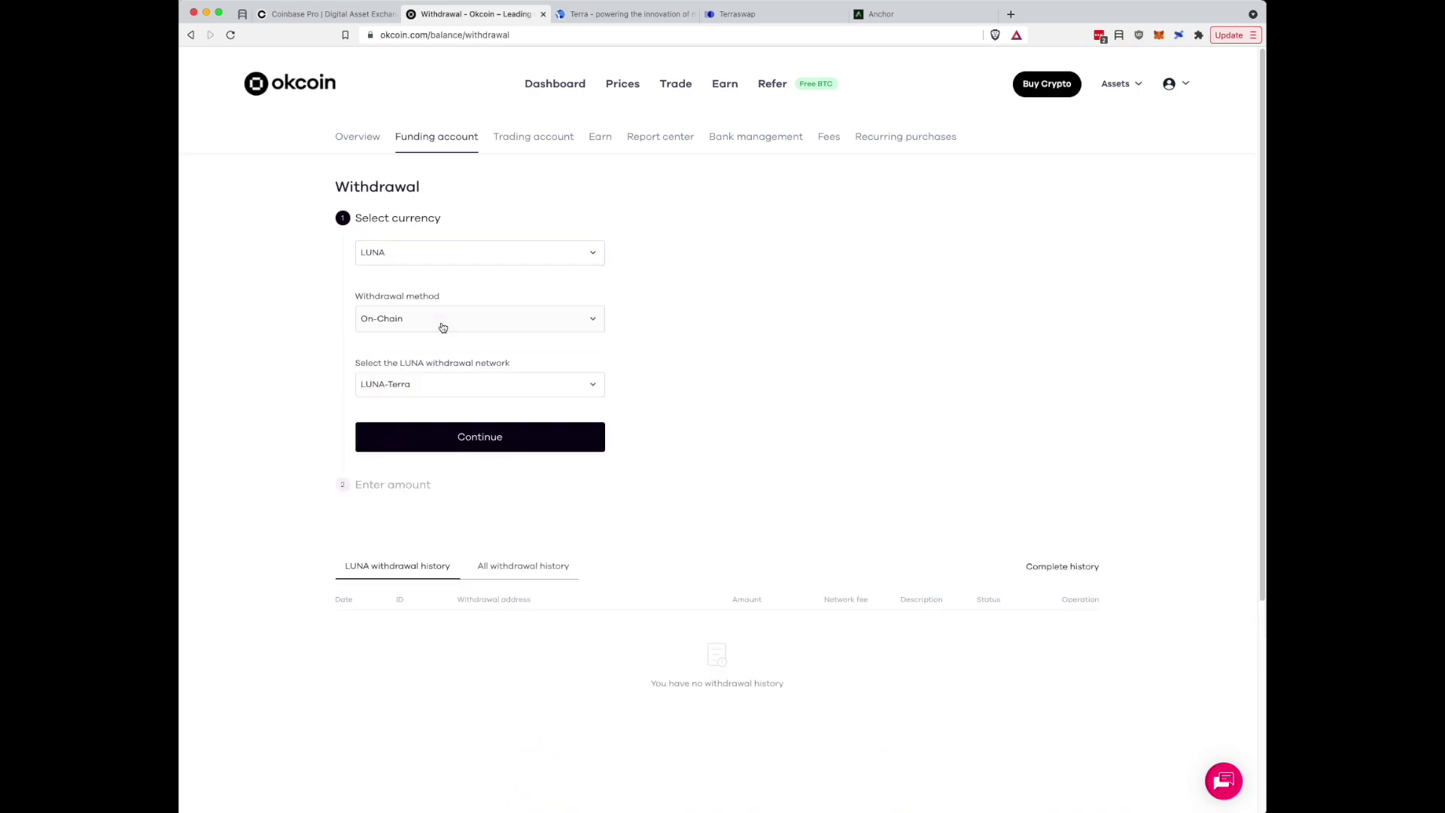
click(430, 325)
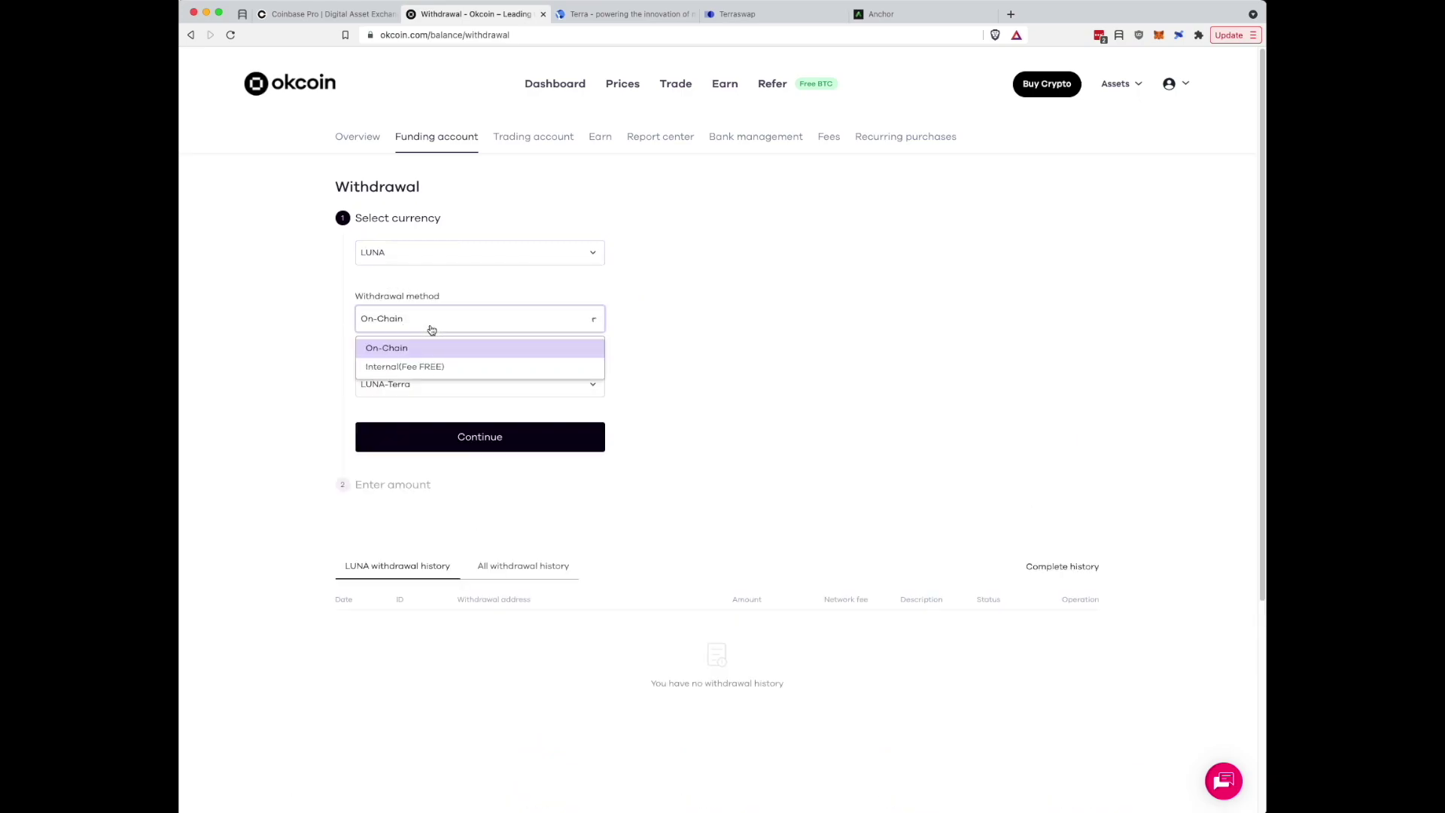
click(395, 351)
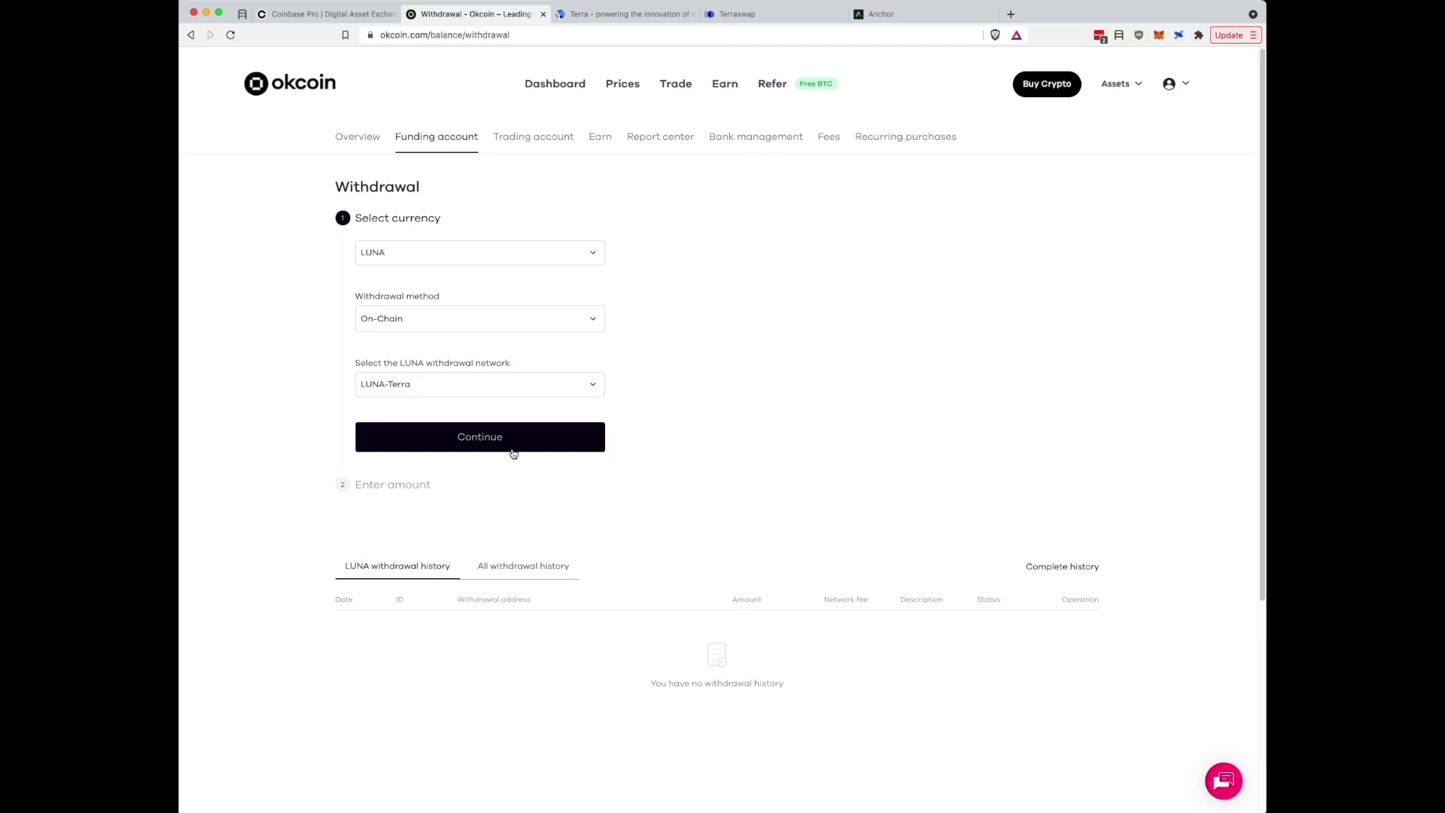
click(474, 439)
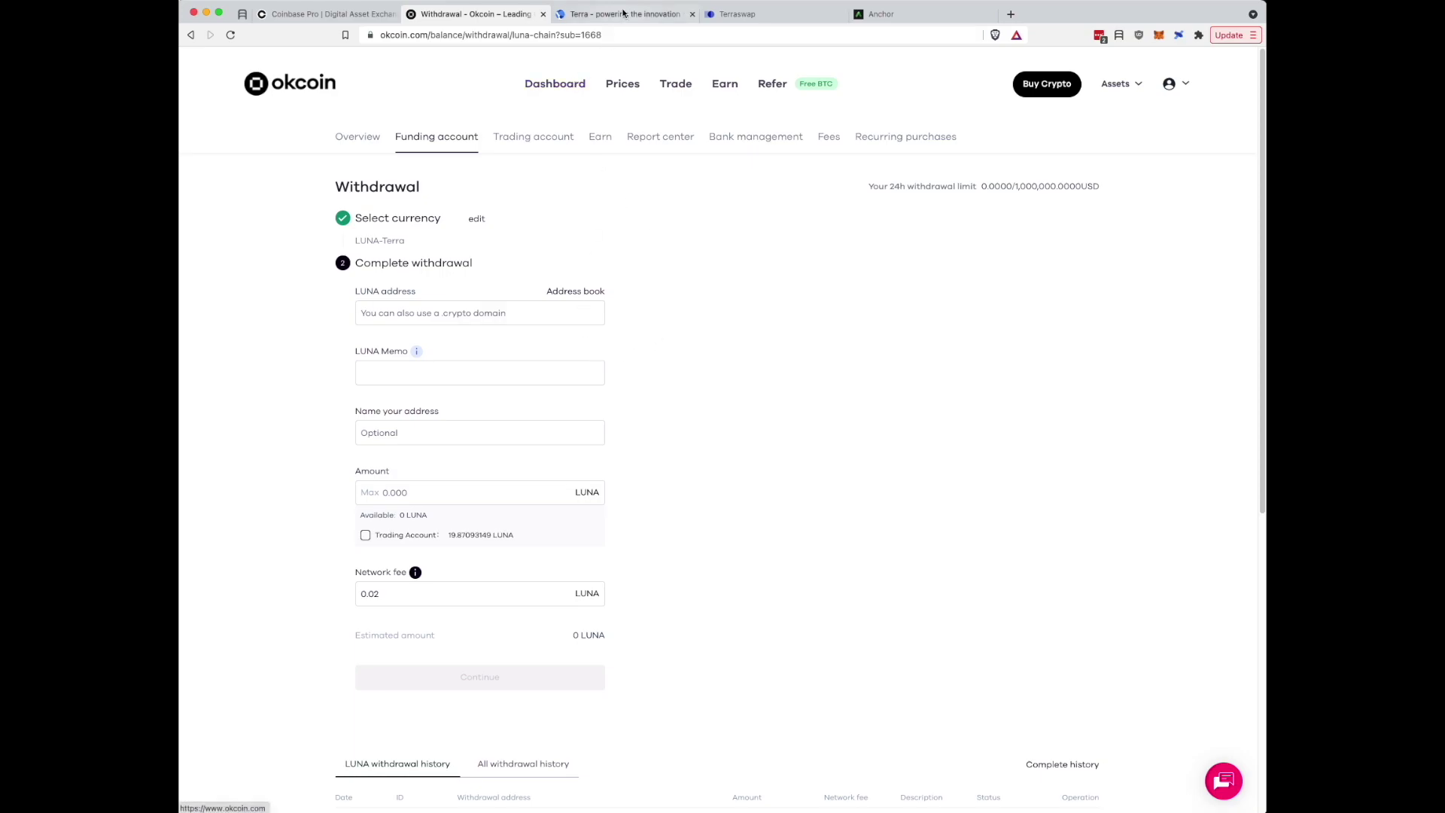
Copy the wallet address from the Terra Station extension and enter it as the LUNA address of the Okcoin withdrawal.
click(627, 15)
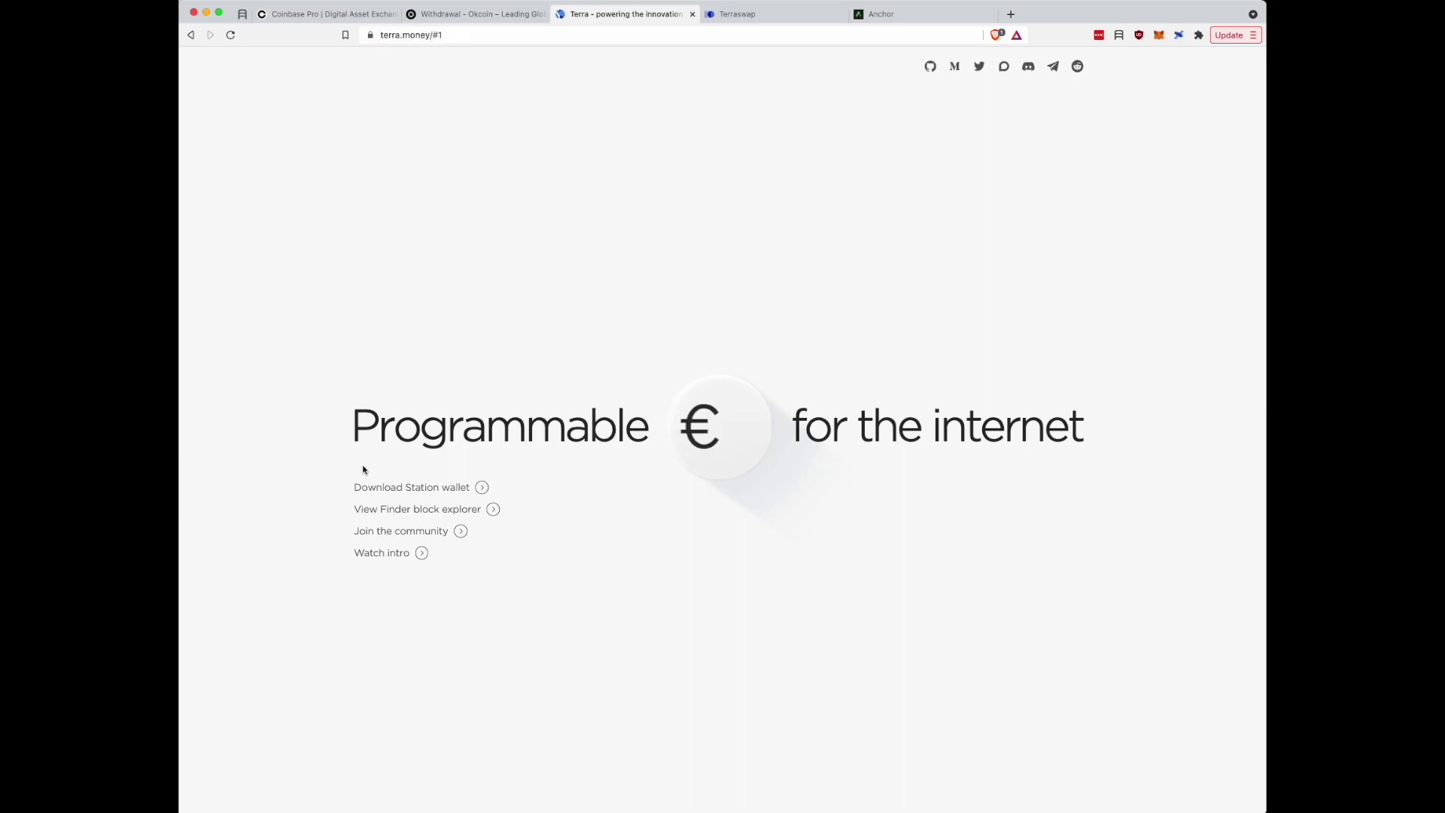
click(422, 493)
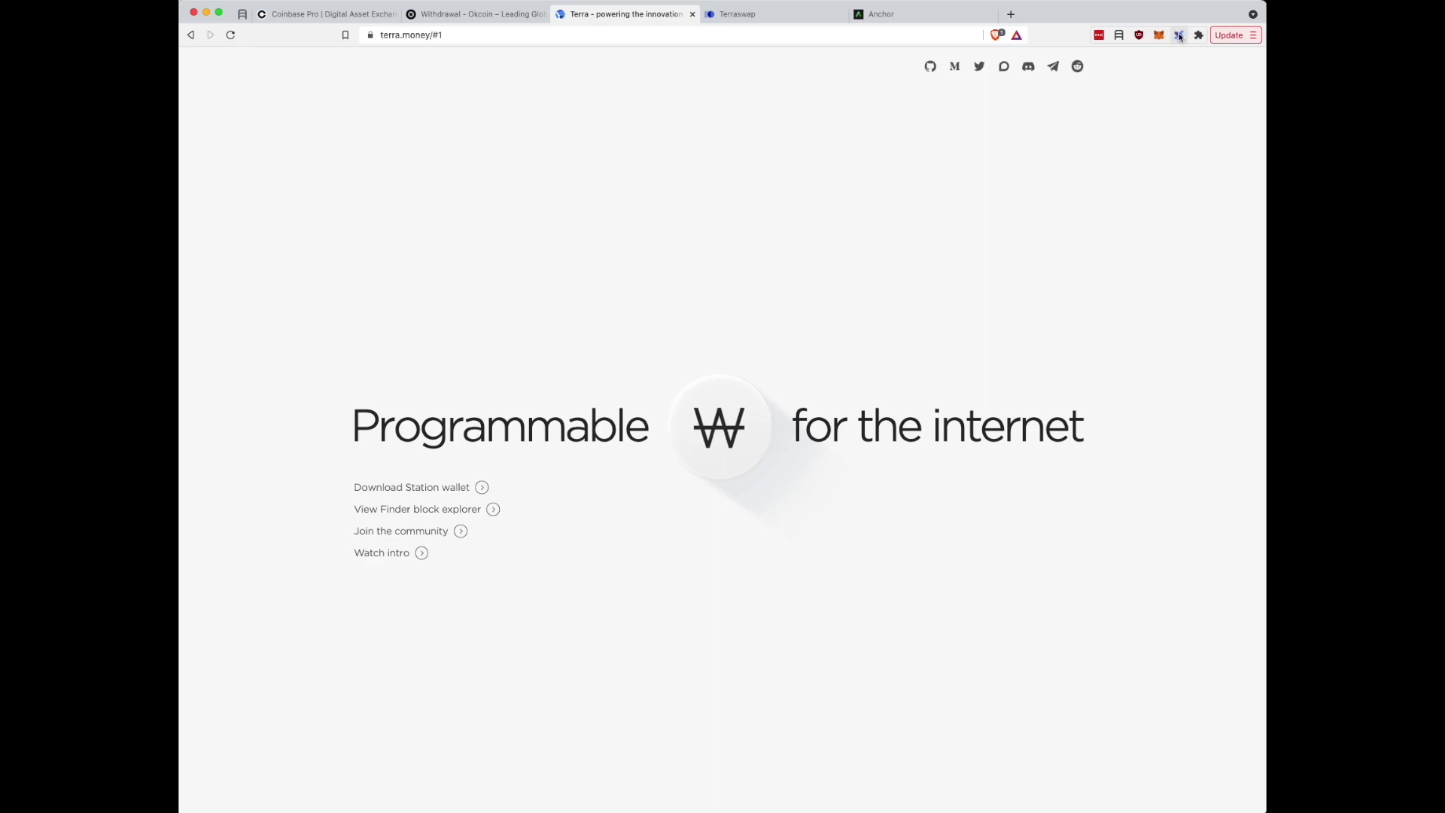
click(1179, 36)
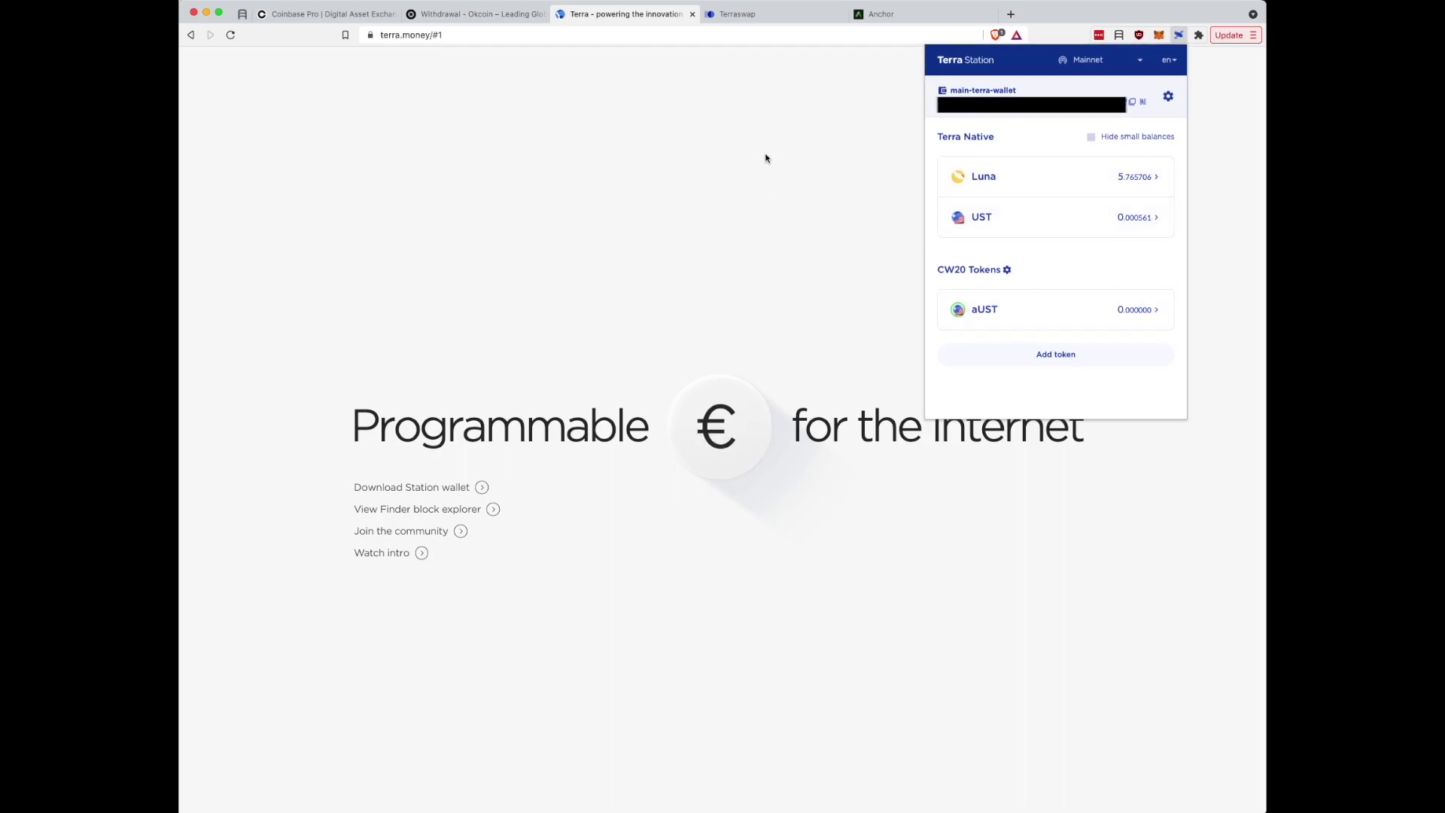
click(1134, 105)
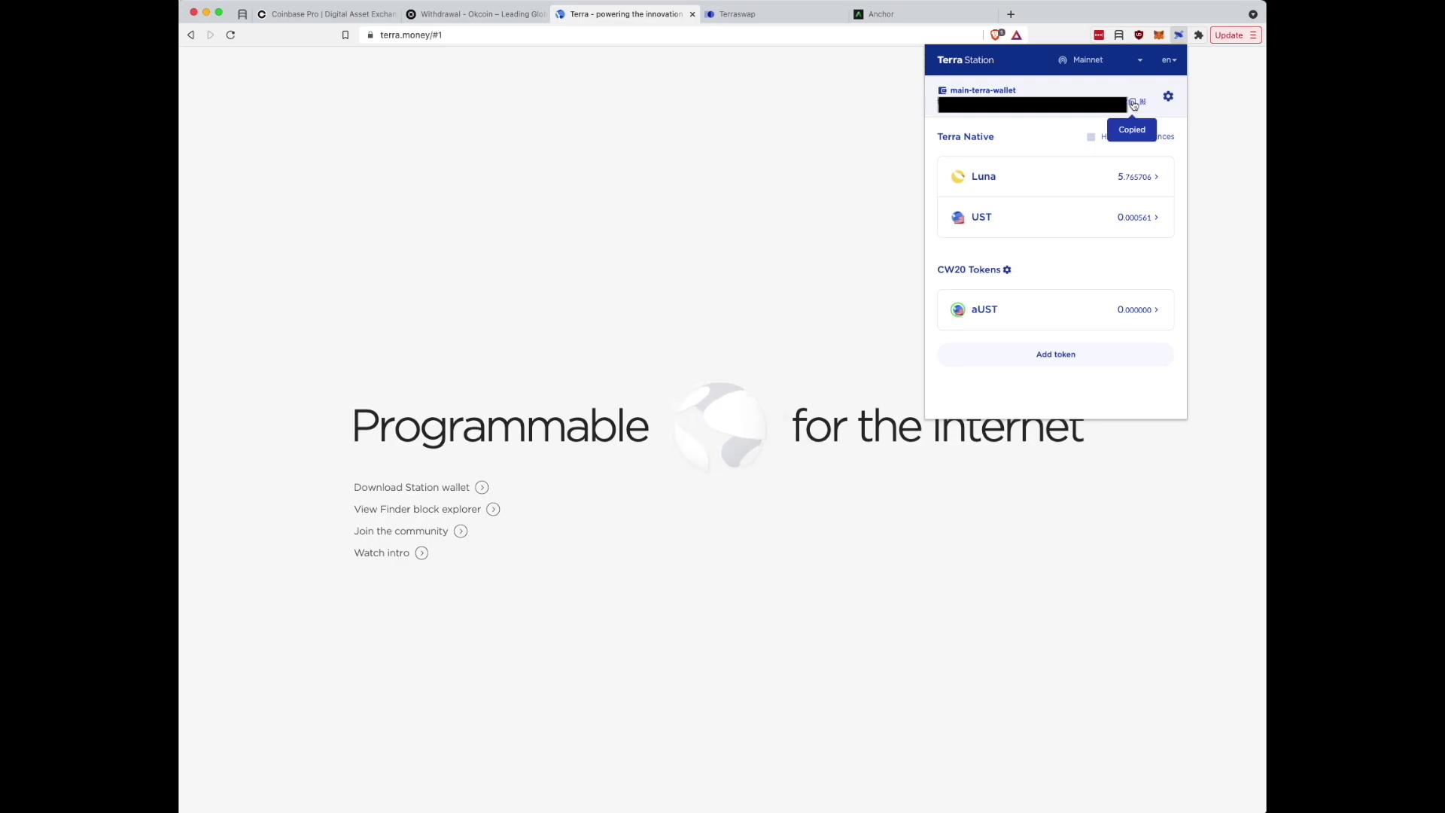
click(791, 140)
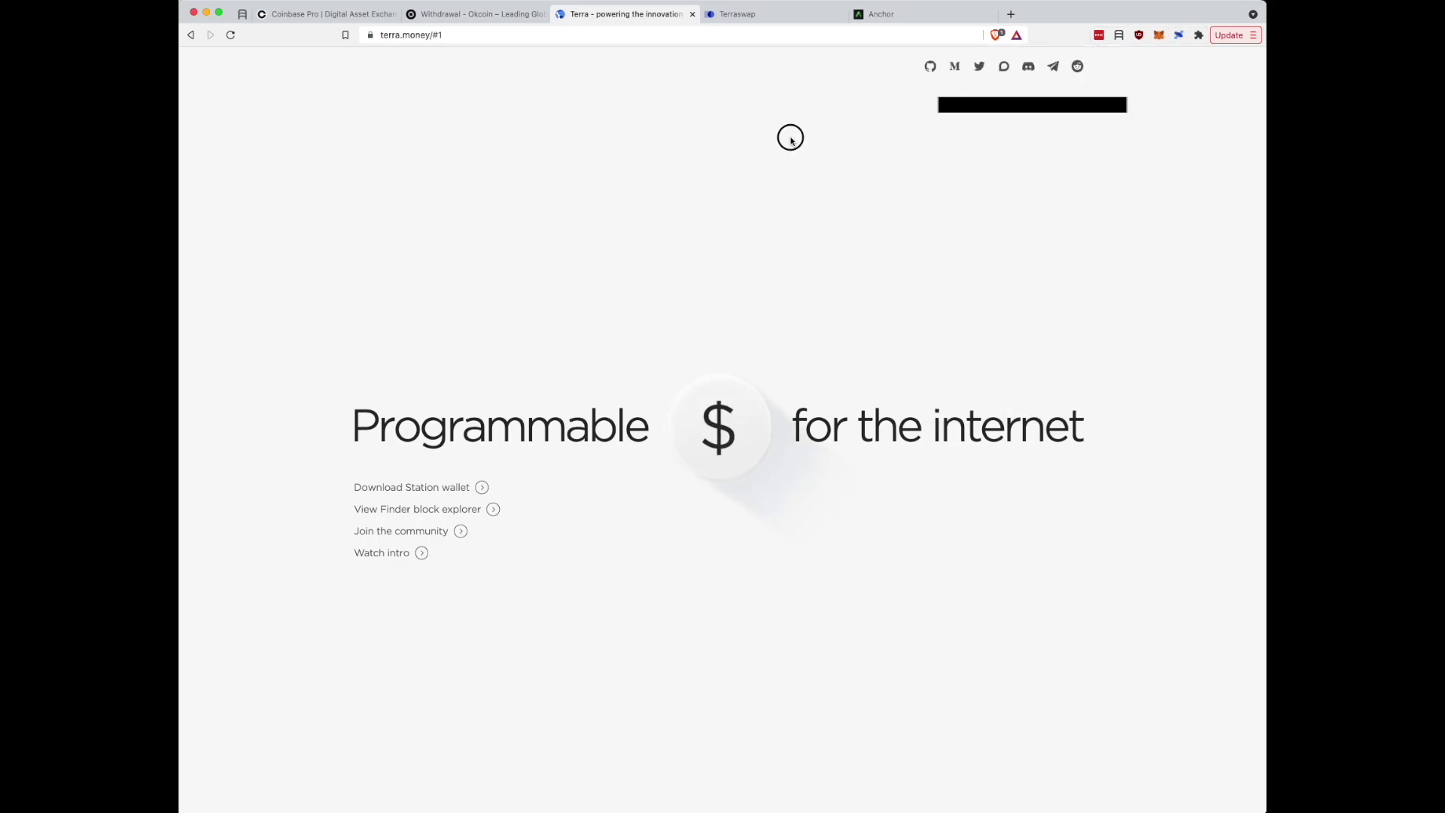
click(465, 15)
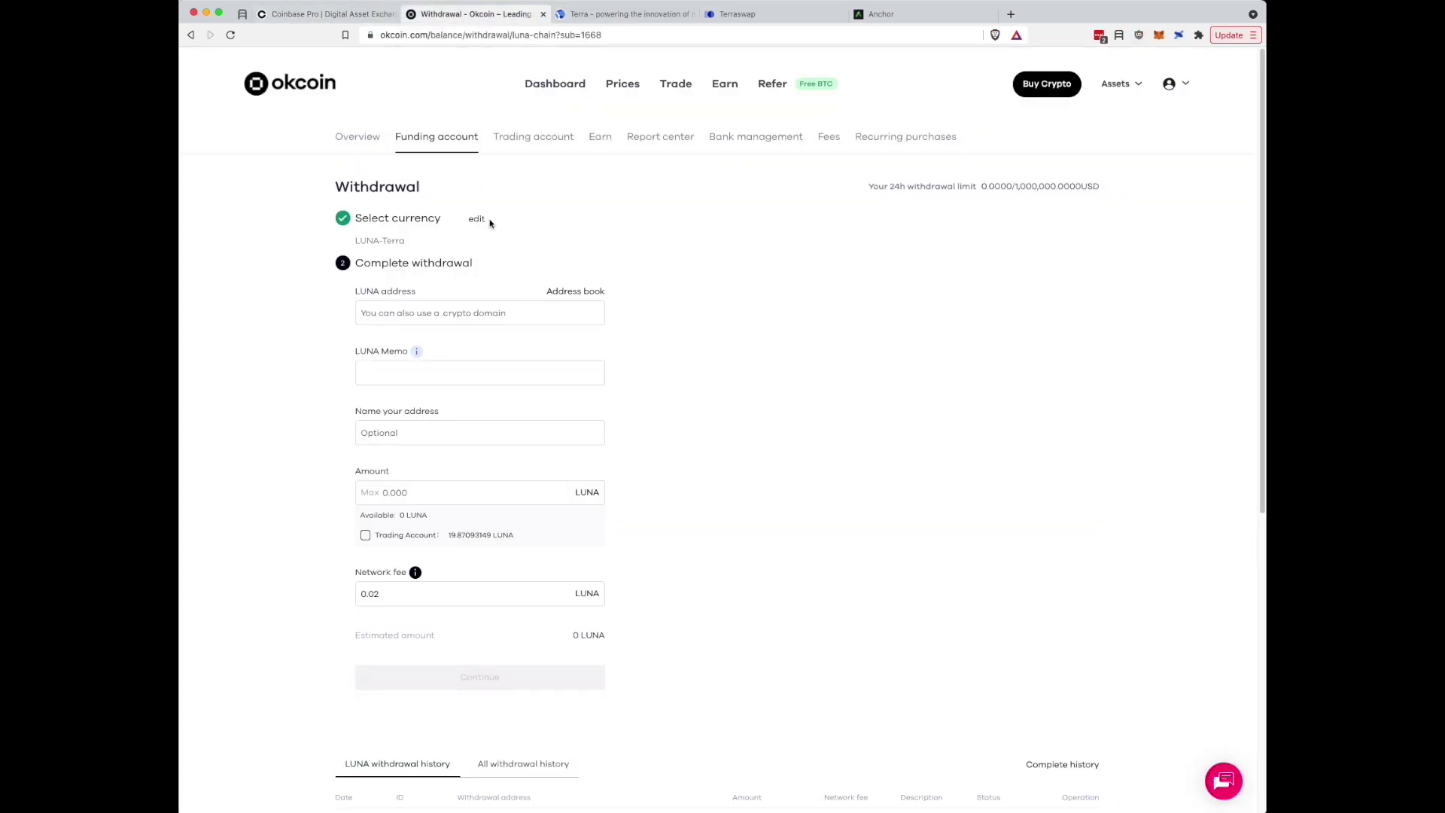
click(420, 315)
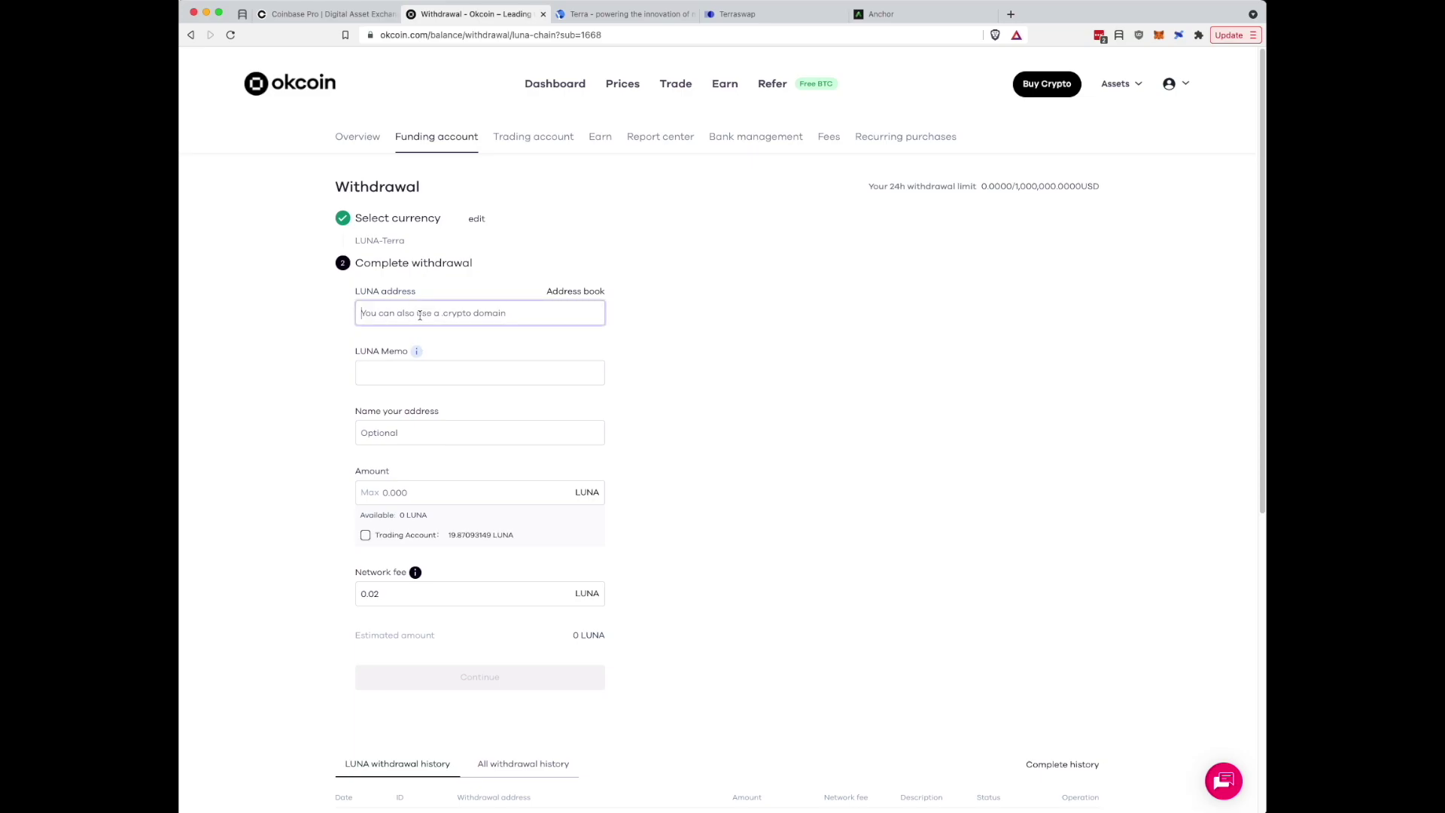
key(super+v)
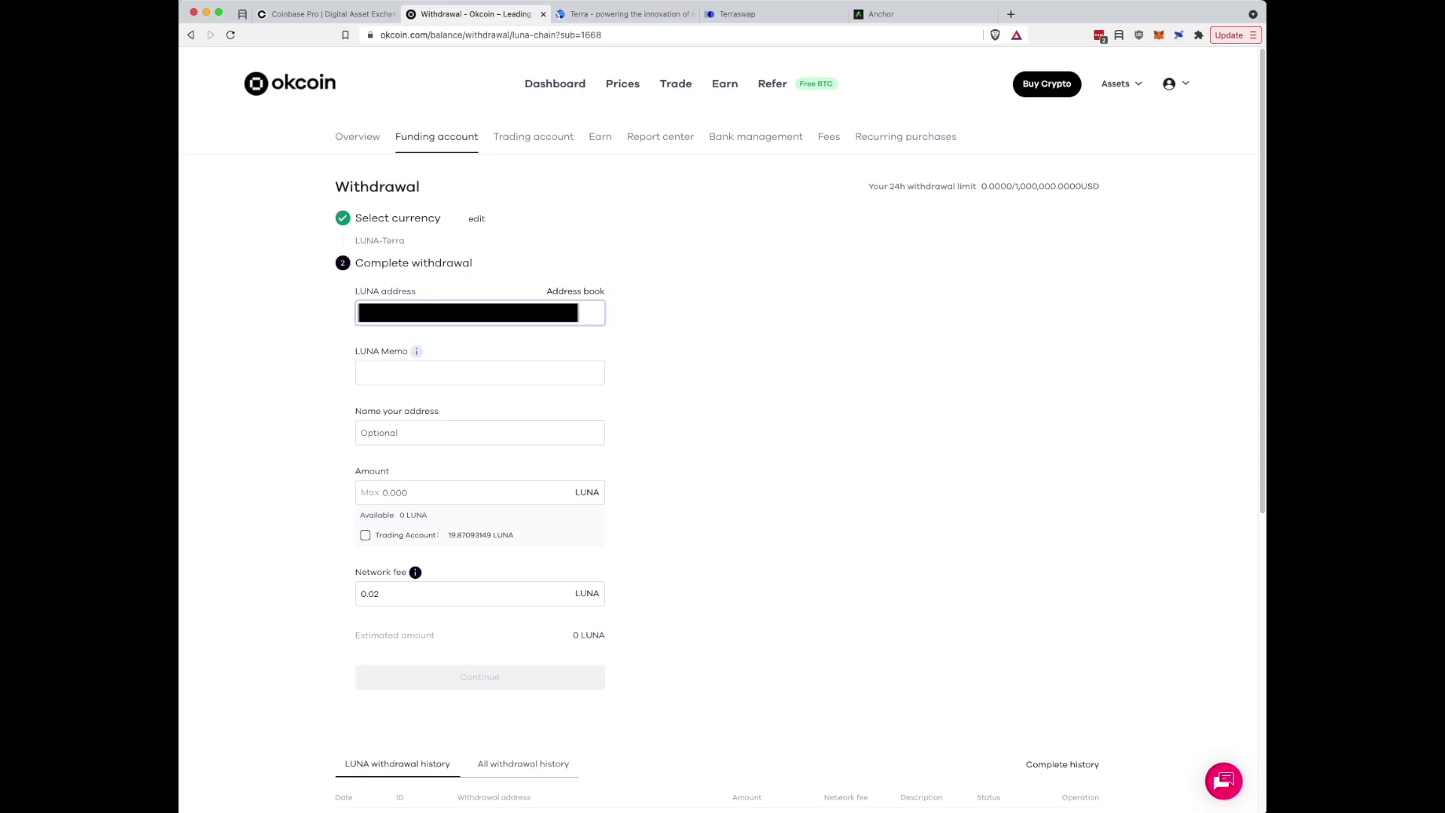
Check the LUNA Memo hint, leave the memo empty and name the withdrawal address "Terra Station Wallet".
scroll(675, 309, down, 2)
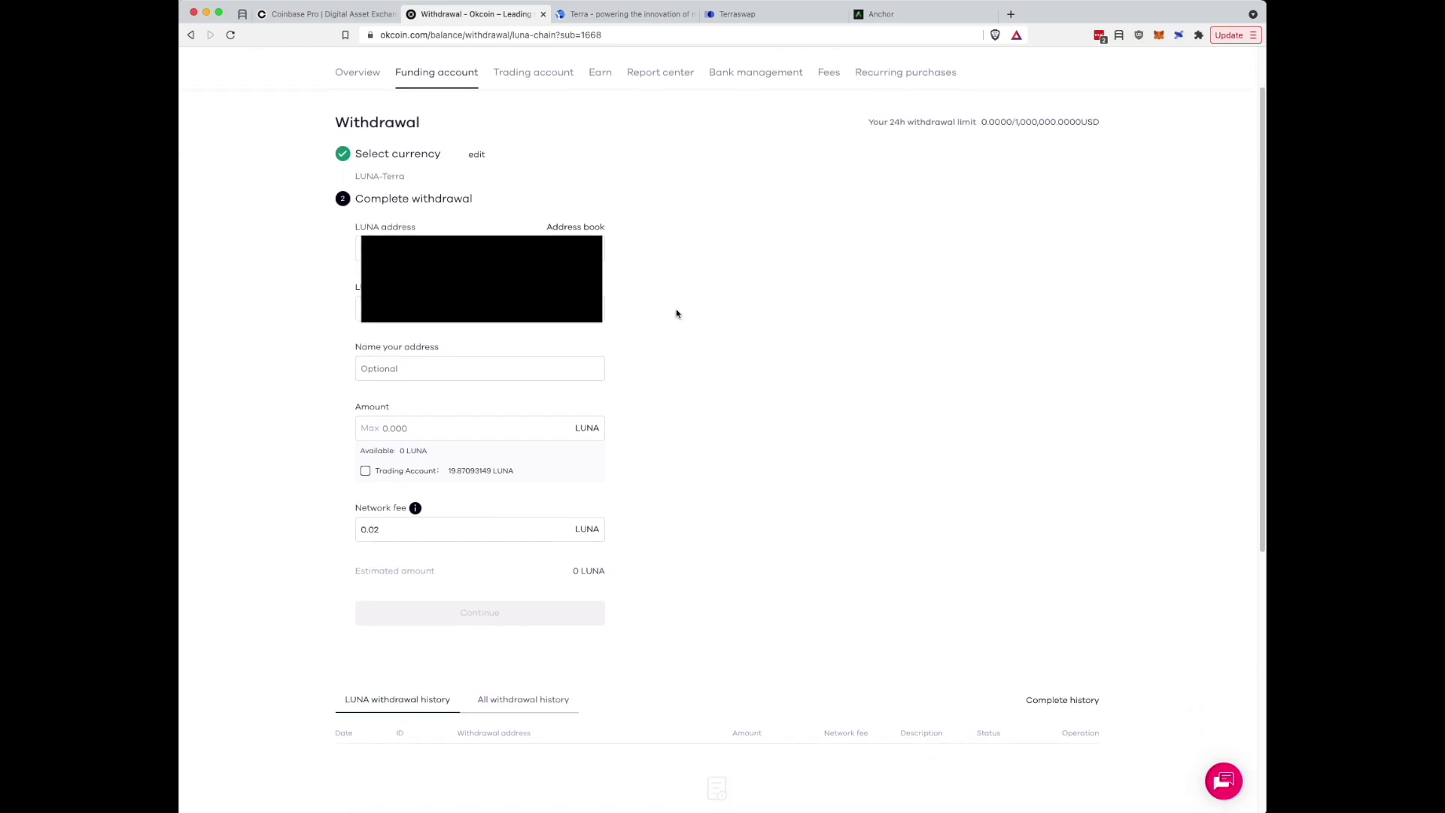
mouse_move(416, 292)
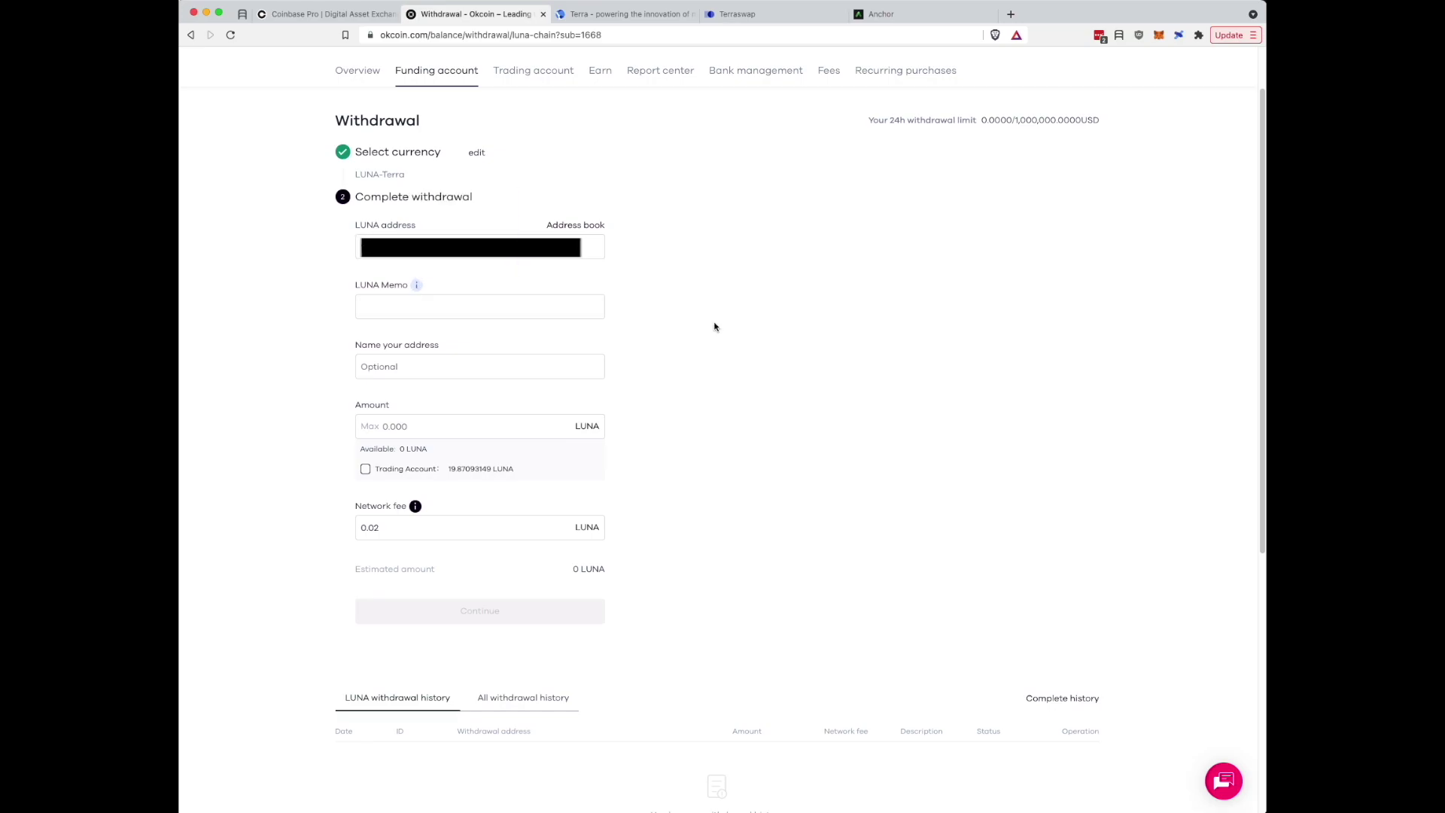
scroll(717, 329, down, 2)
scroll(920, 298, down, 1)
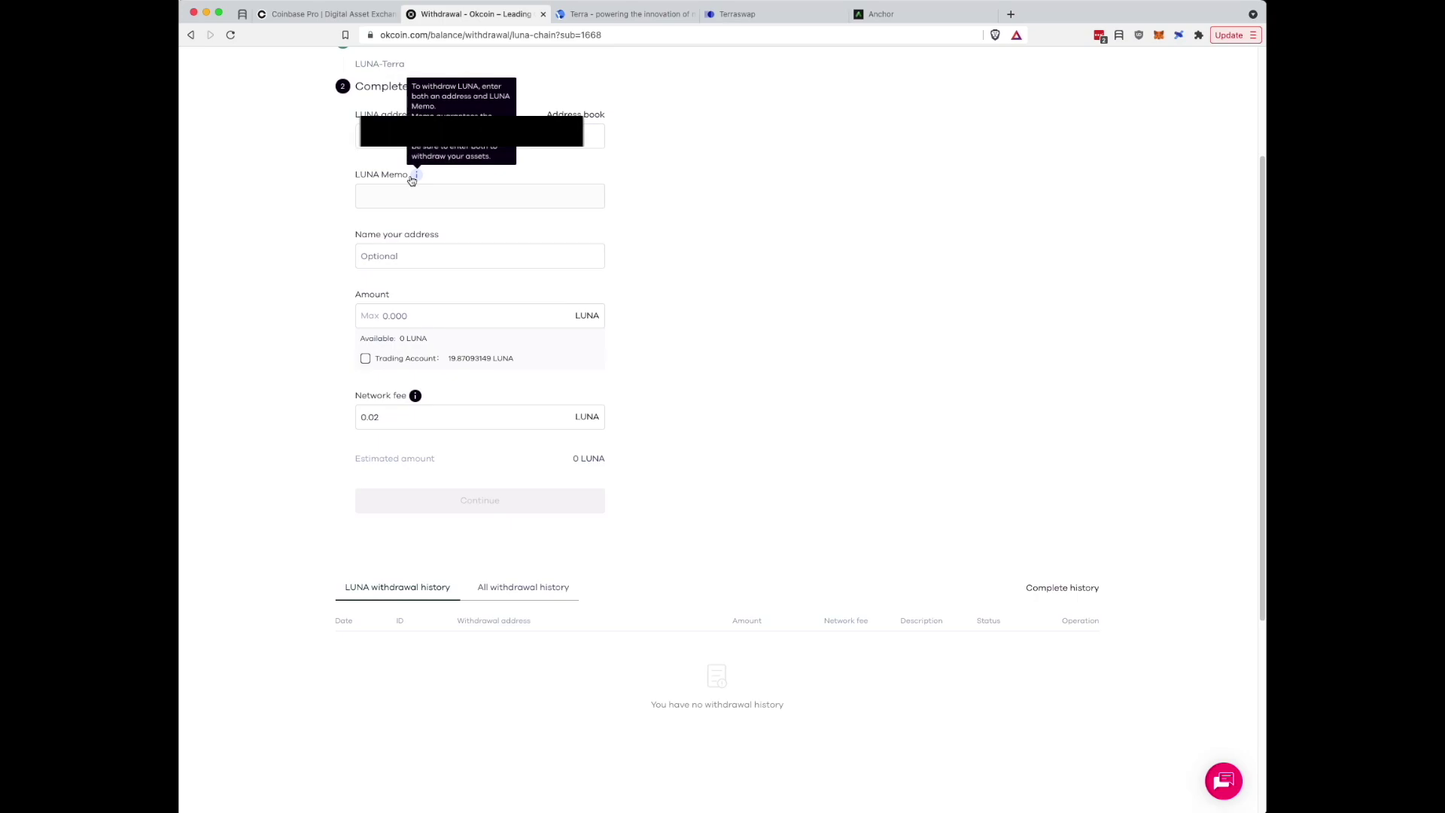
scroll(836, 273, down, 1)
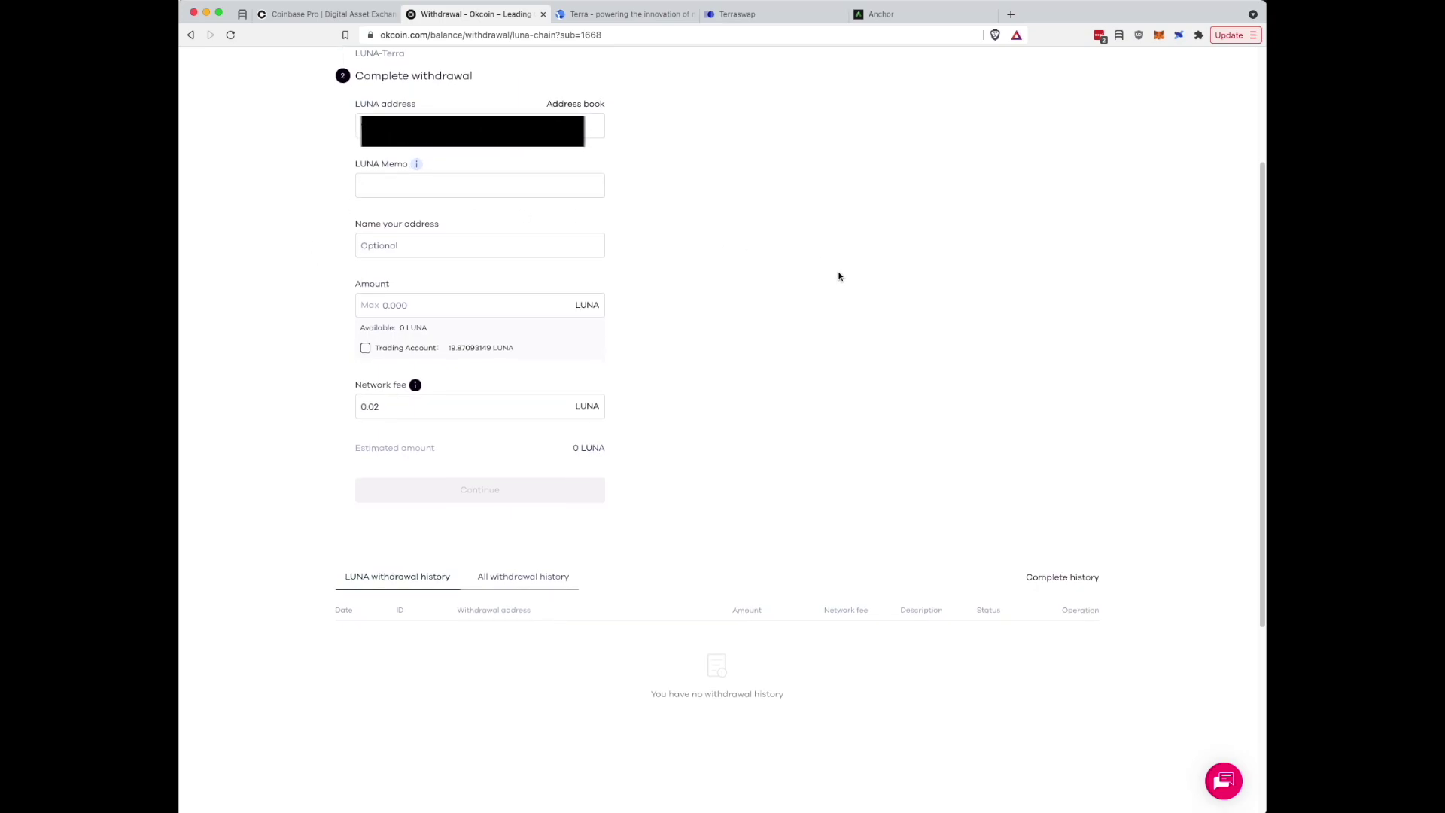
click(392, 246)
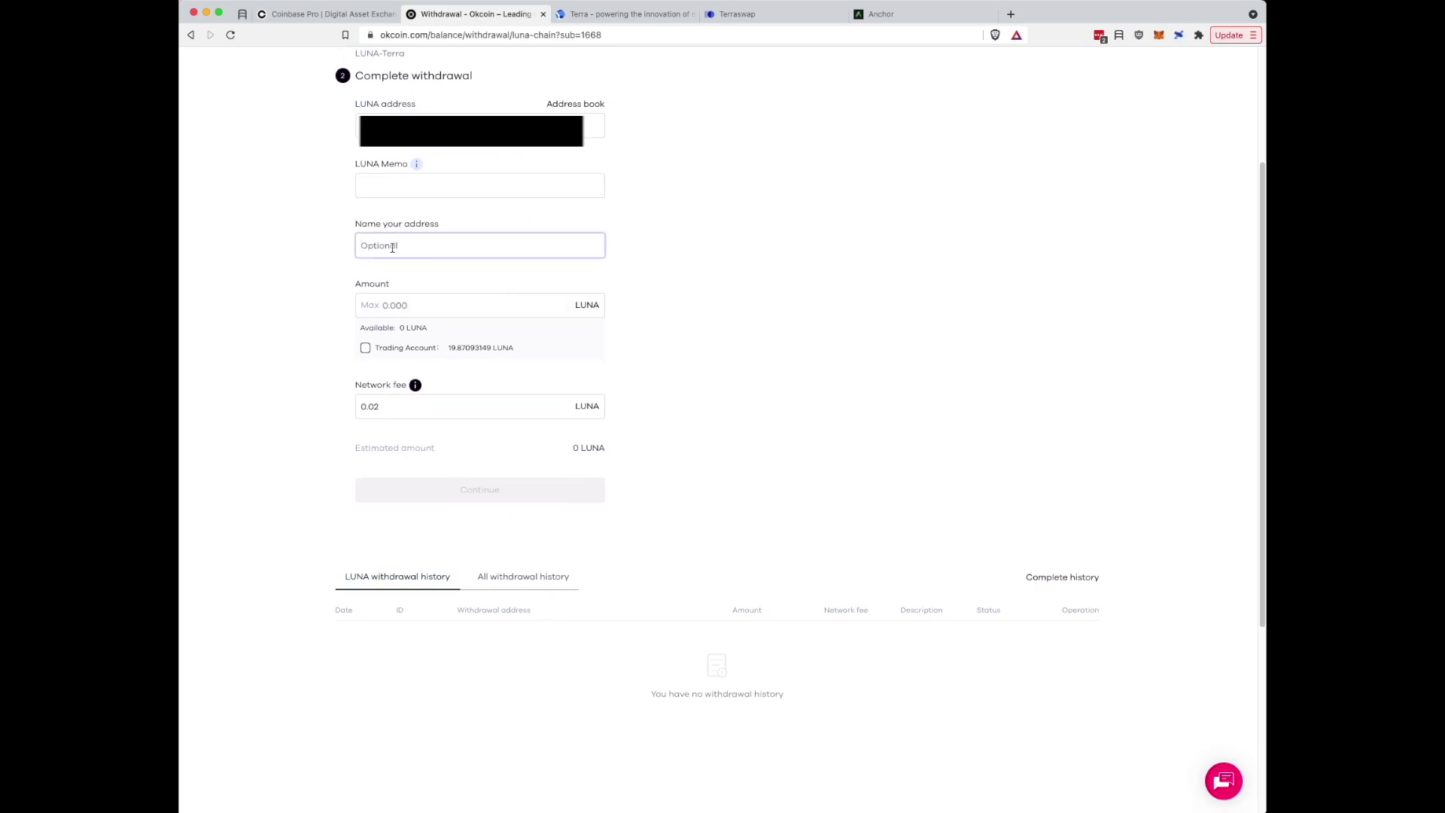
text(Terra Station Wallet)
click(298, 400)
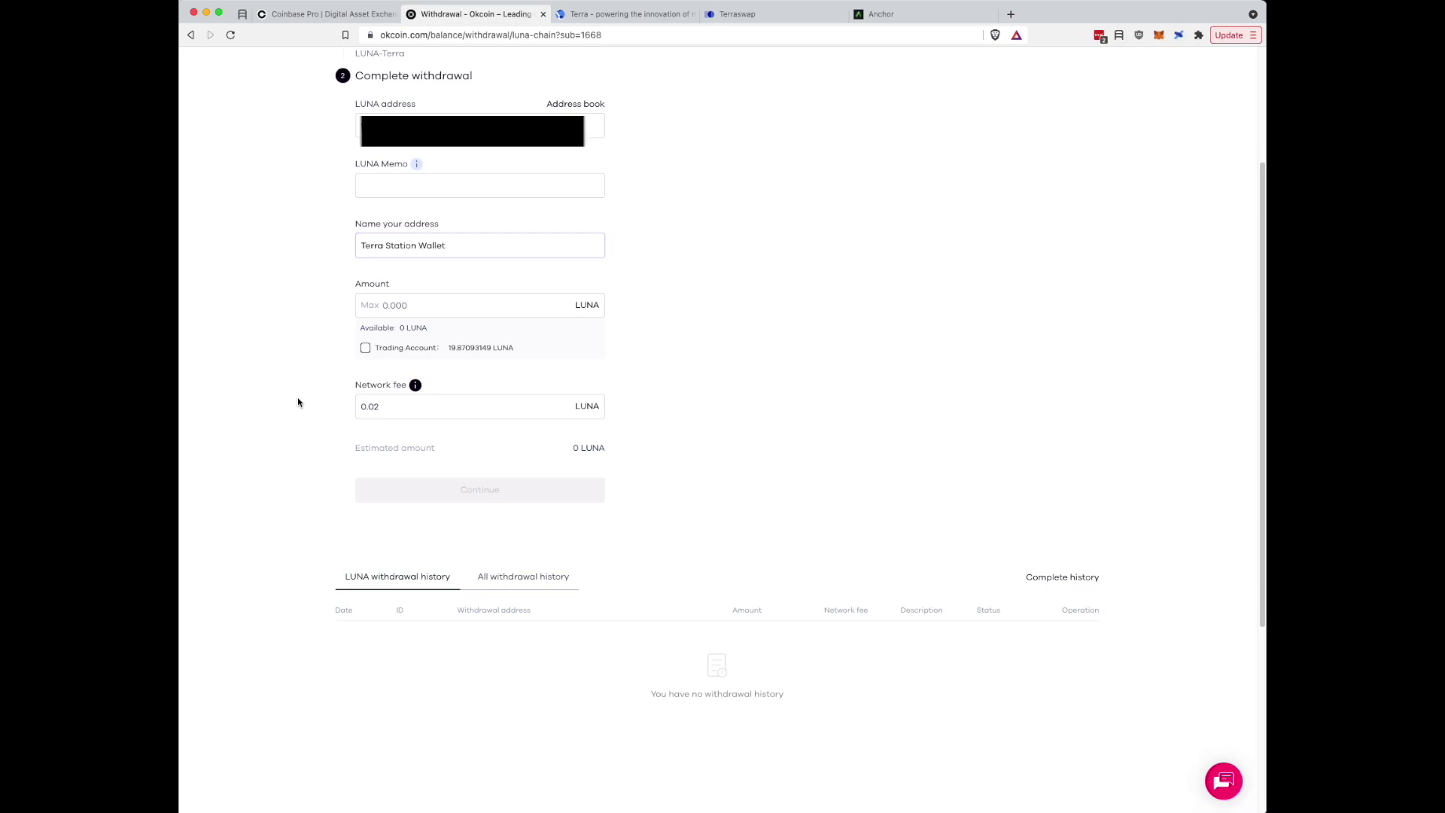
Include the trading account balance, set the LUNA withdrawal amount to the maximum, submit the withdrawal and close the confirmation.
click(365, 348)
click(369, 305)
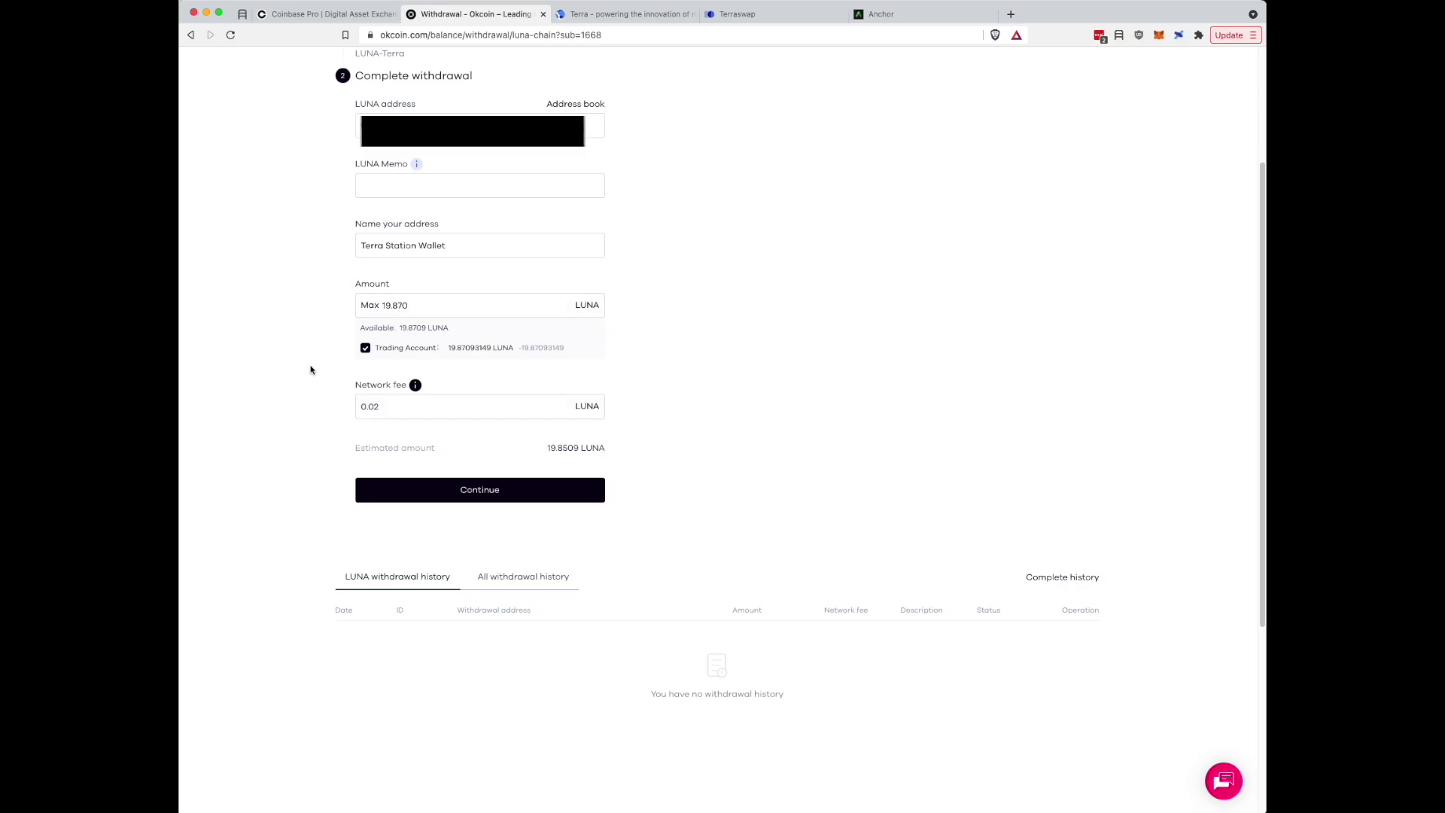
scroll(318, 374, down, 3)
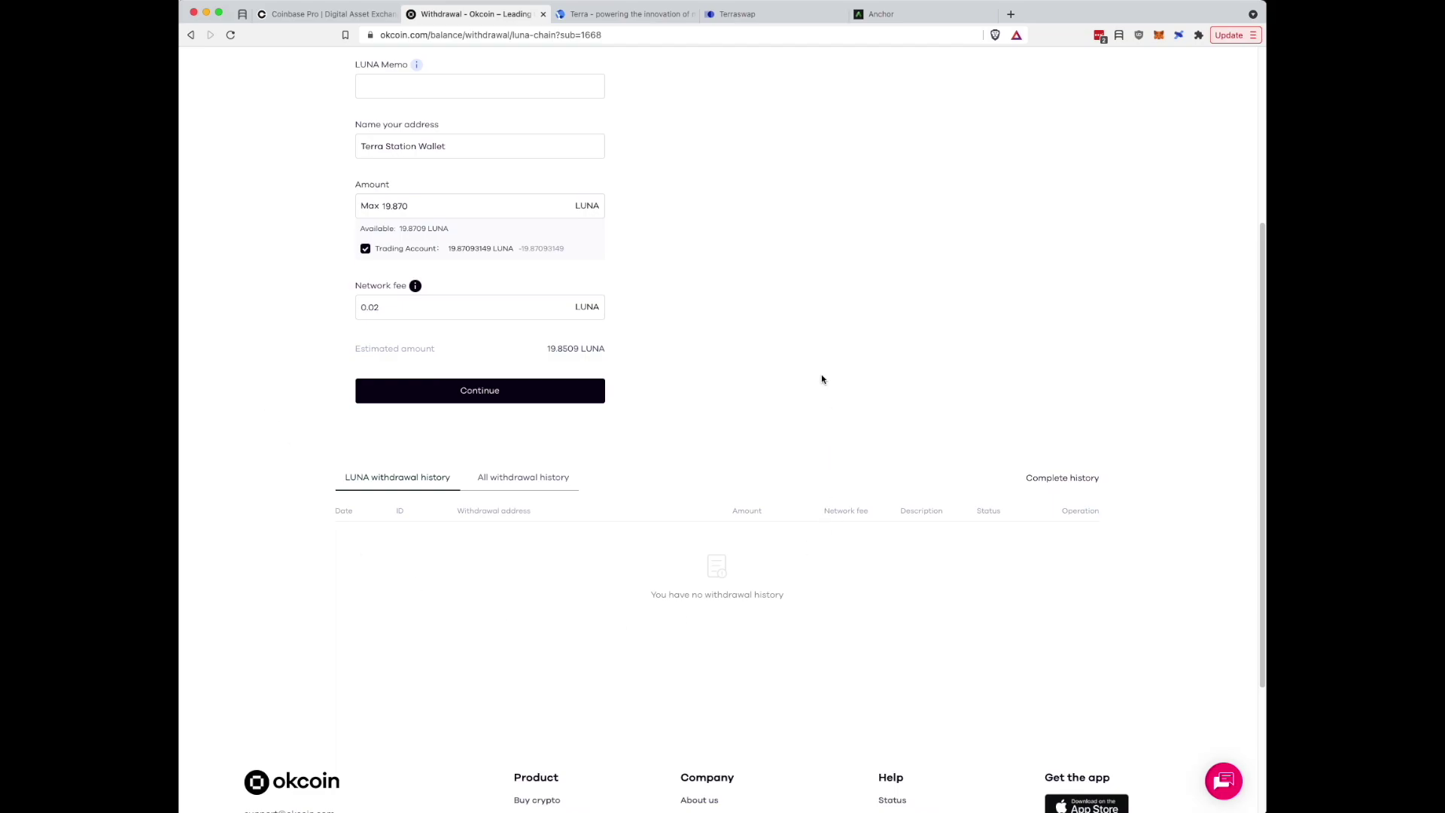
scroll(806, 301, up, 5)
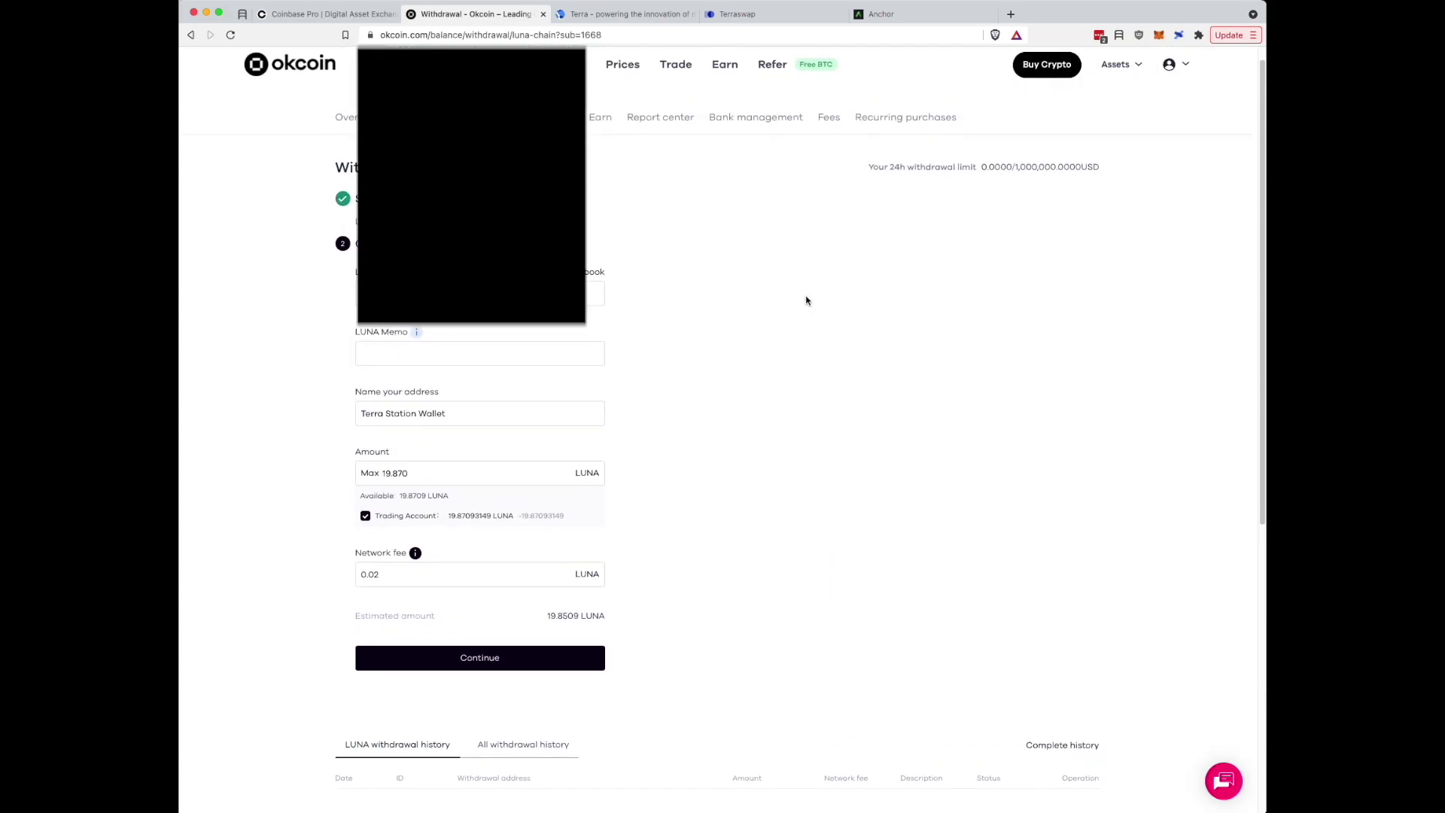
scroll(737, 316, down, 2)
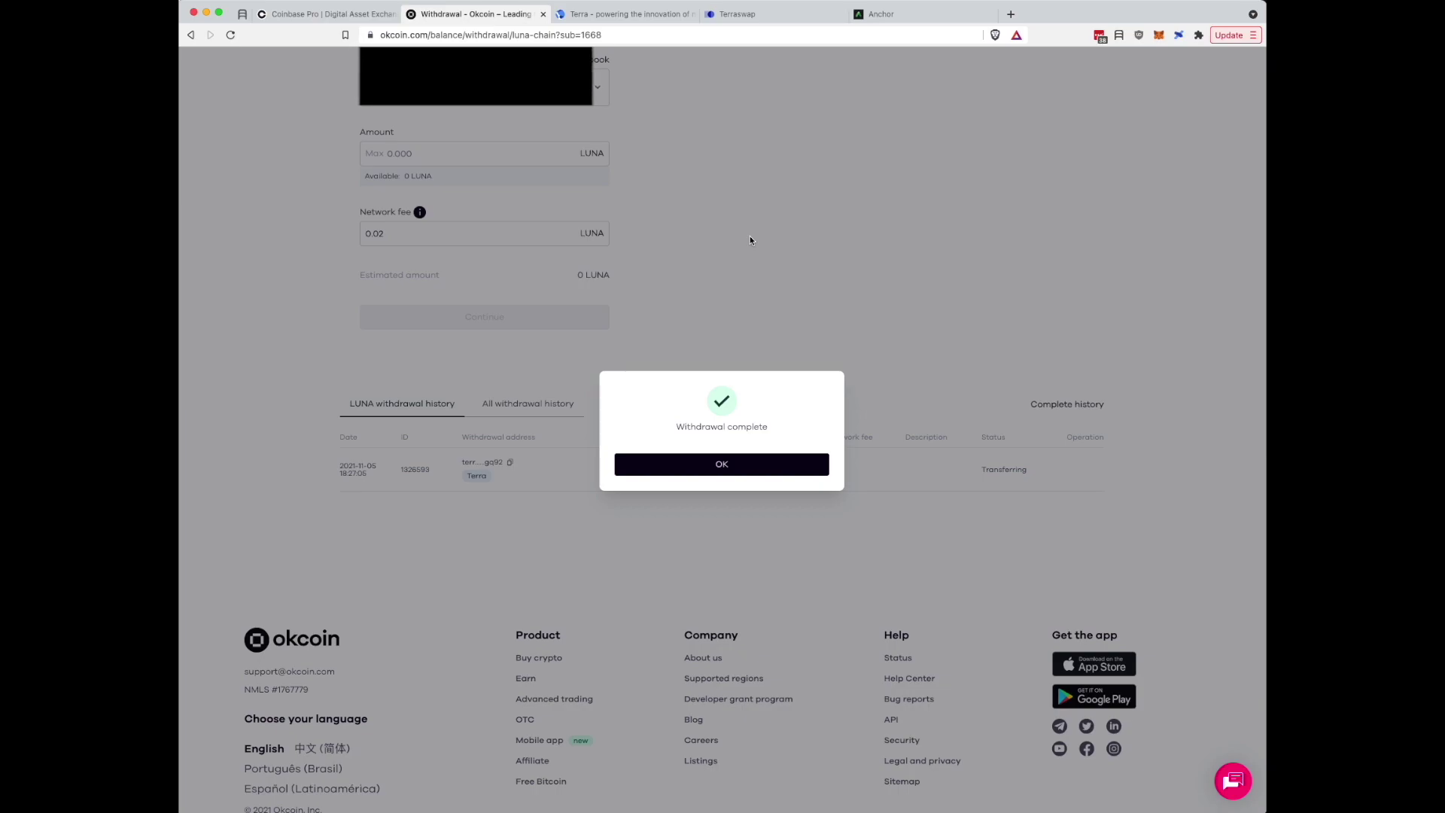
click(721, 468)
Switch to the Terra site and check the Luna balance in the Terra Station wallet.
key(ctrl+Tab)
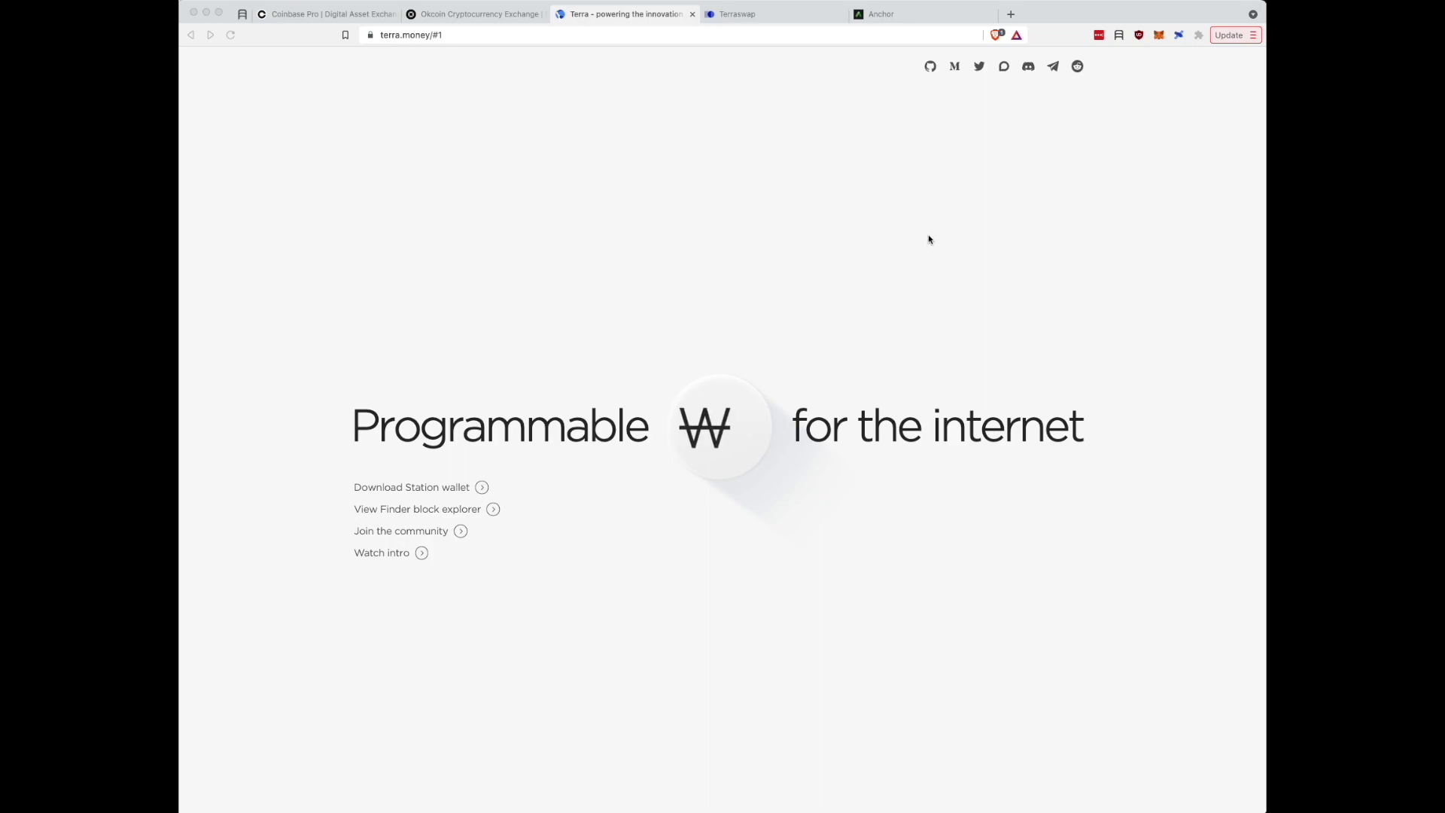
click(1178, 34)
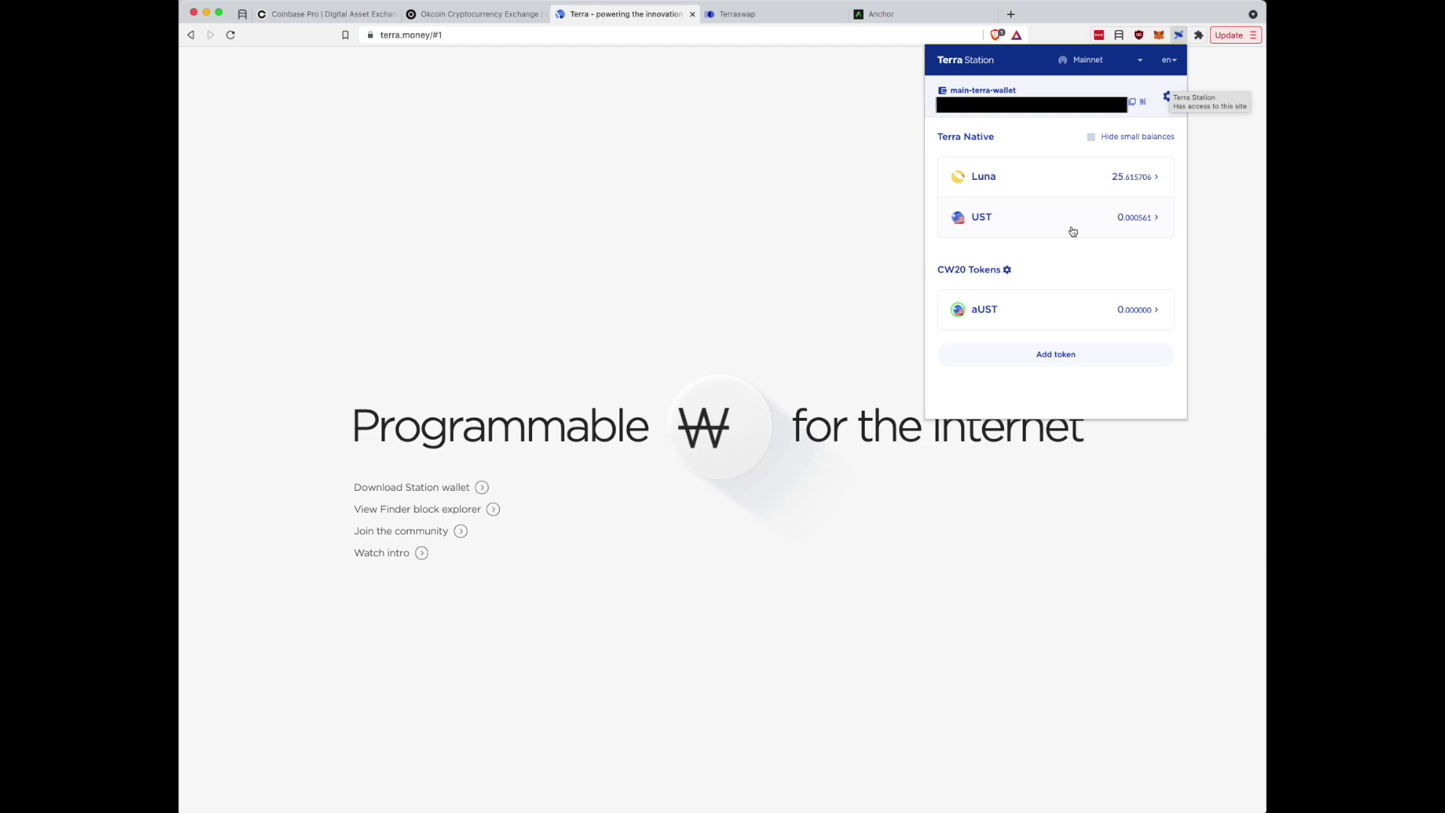
Switch to Terraswap and reload the page to refresh the available Luna balance.
click(799, 207)
click(781, 13)
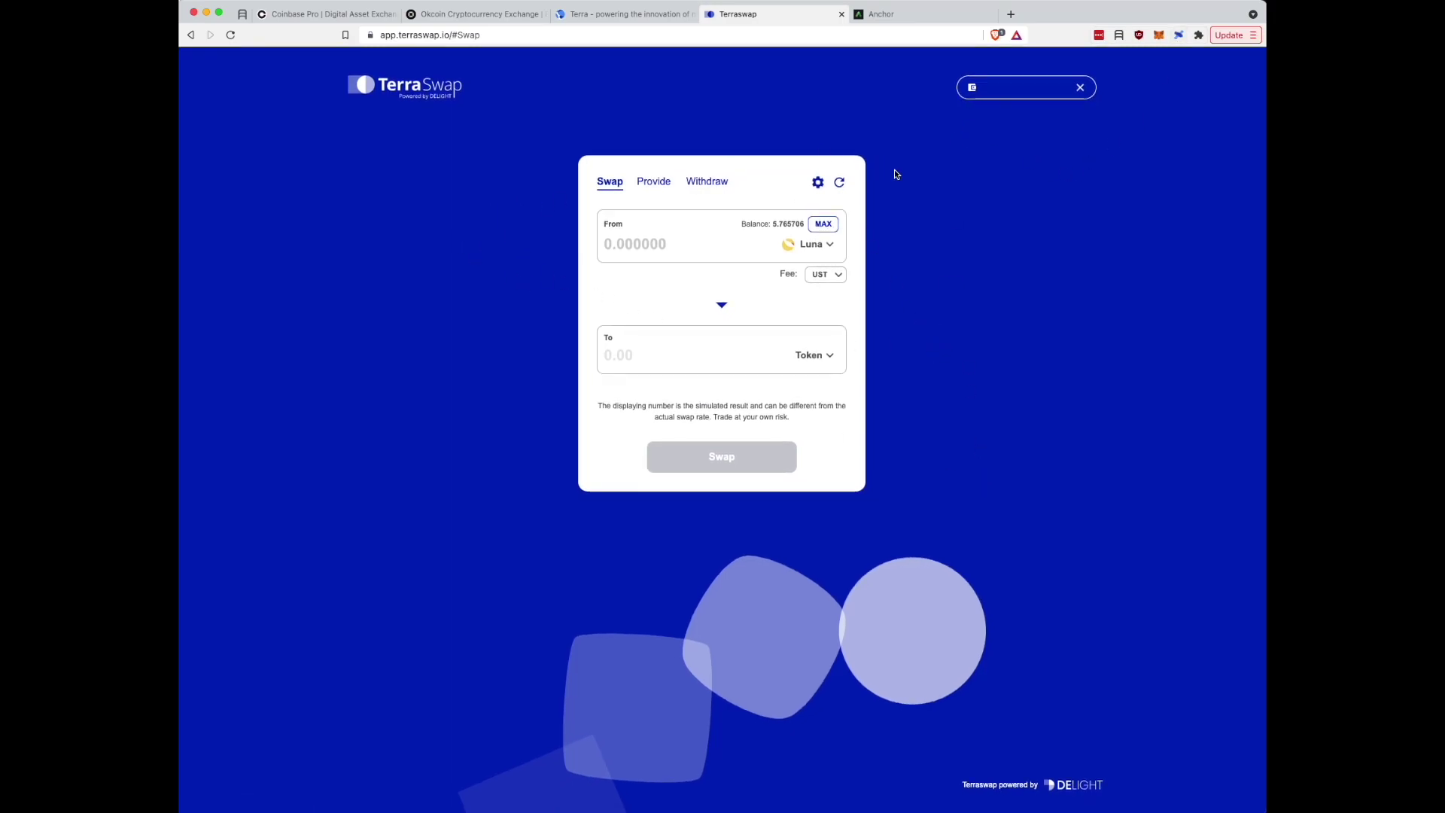
click(1179, 35)
click(1180, 36)
click(230, 34)
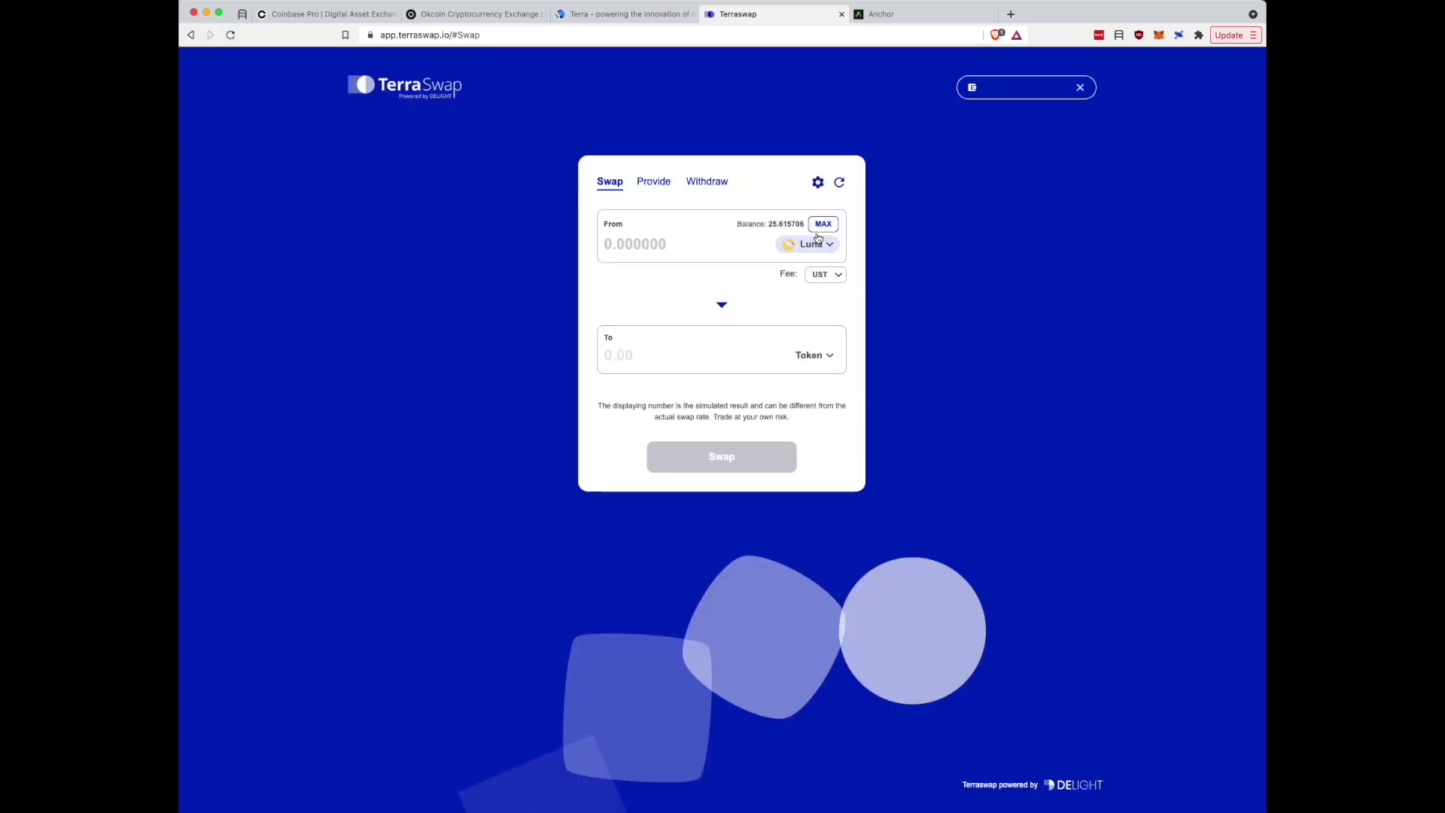
Set up a swap of 2 Luna to UST with the transaction fee paid in Luna.
click(826, 354)
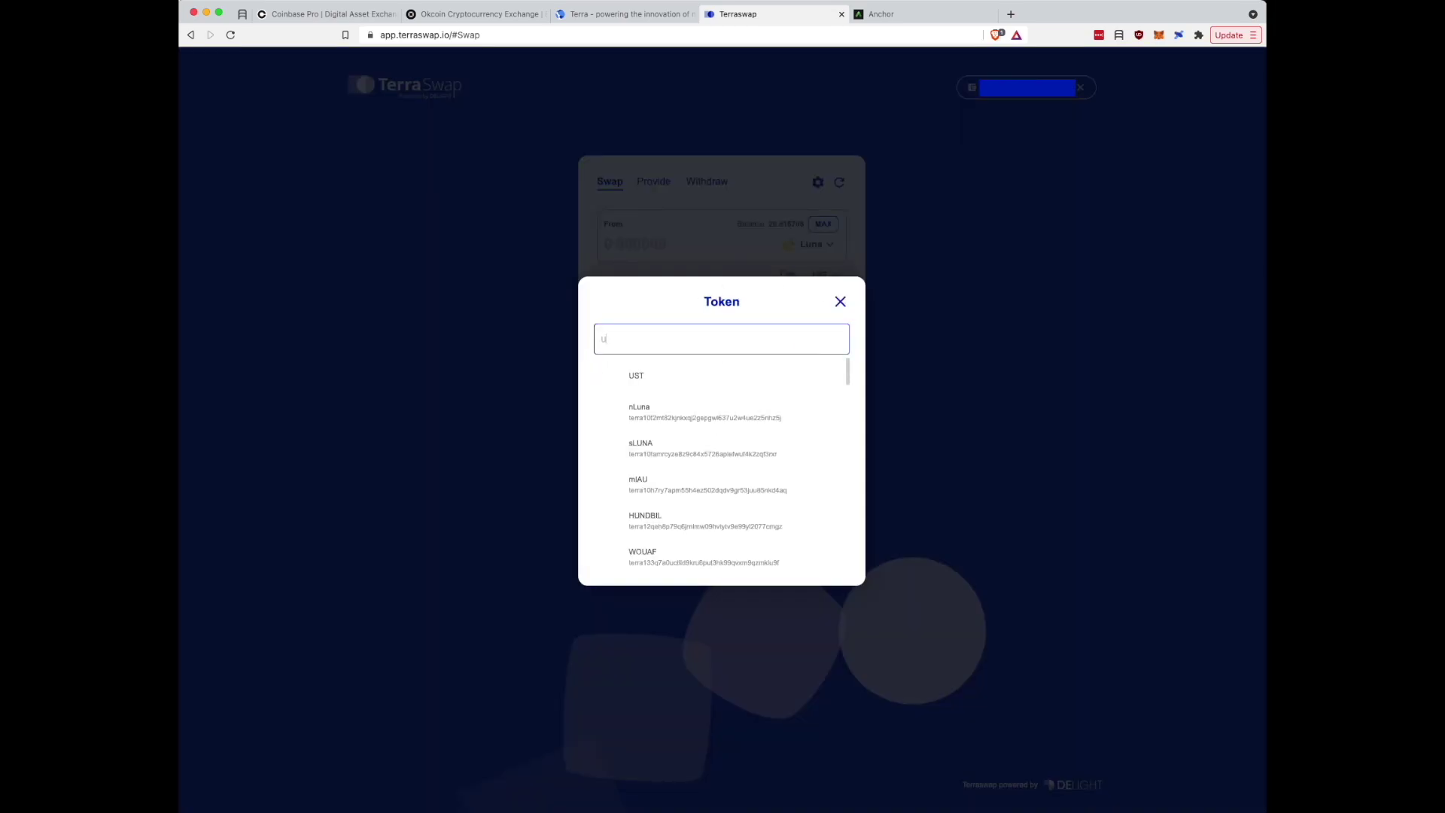
text(ust)
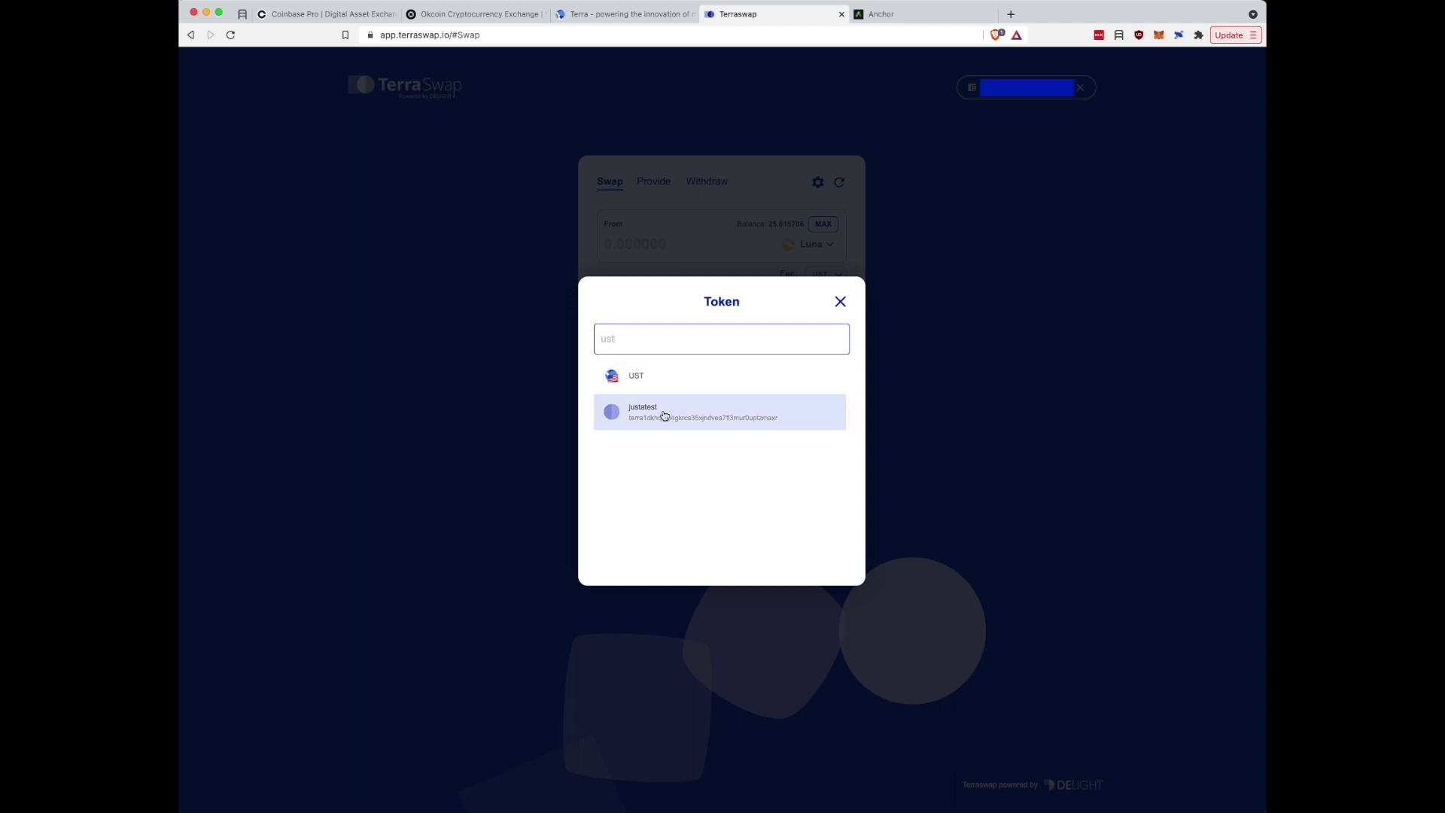
click(662, 375)
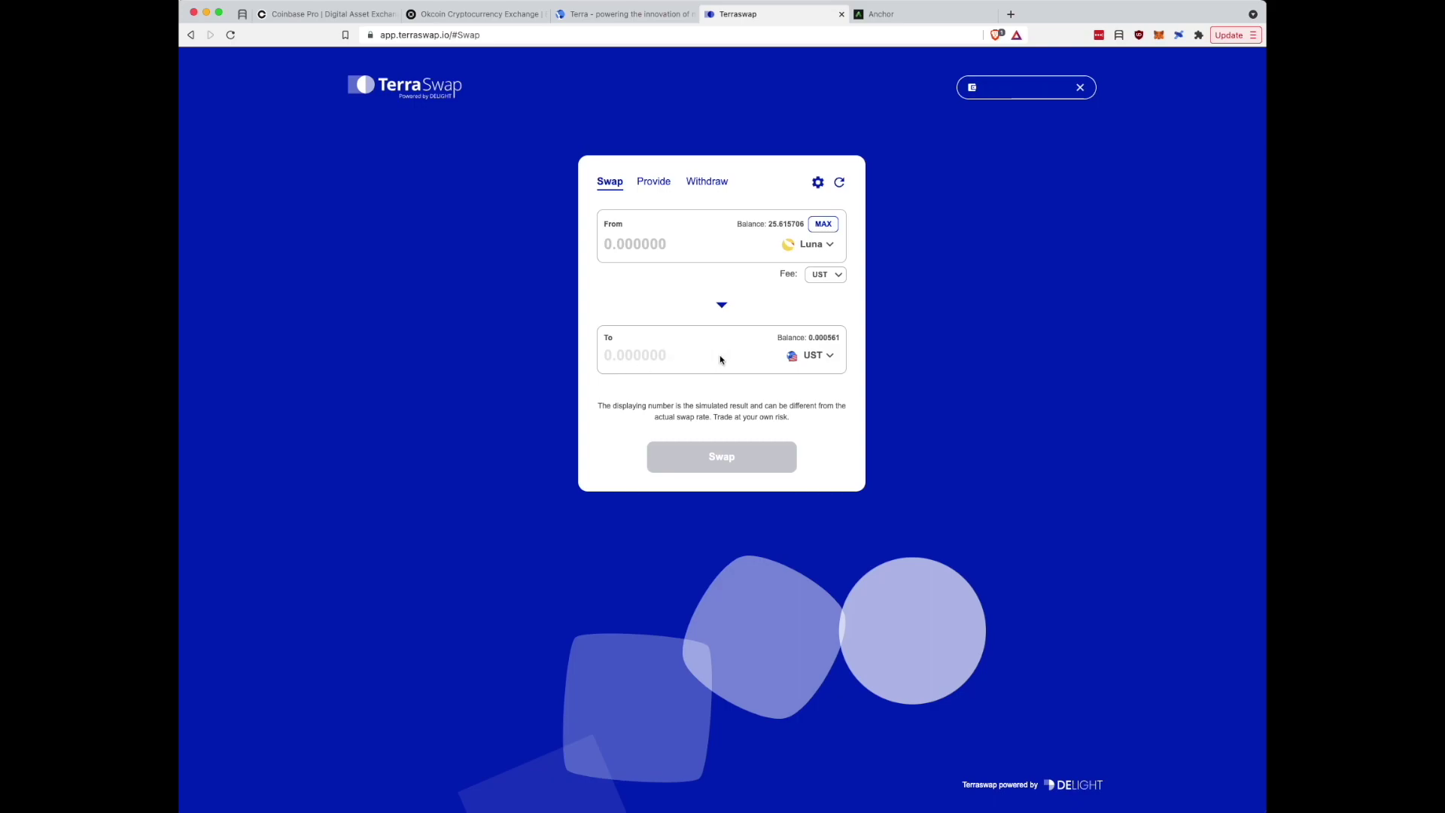
click(657, 247)
text(2)
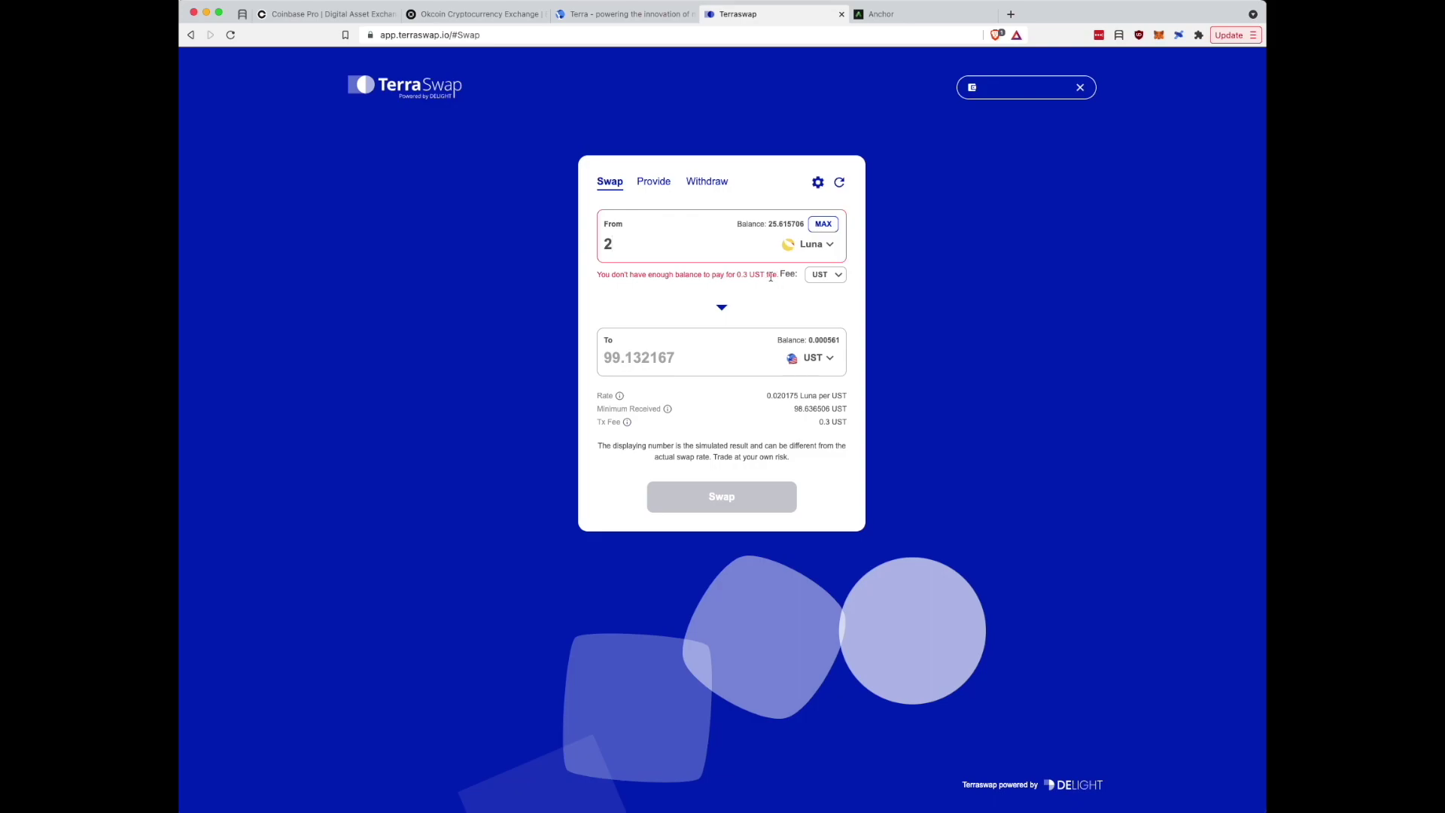
click(826, 278)
click(828, 292)
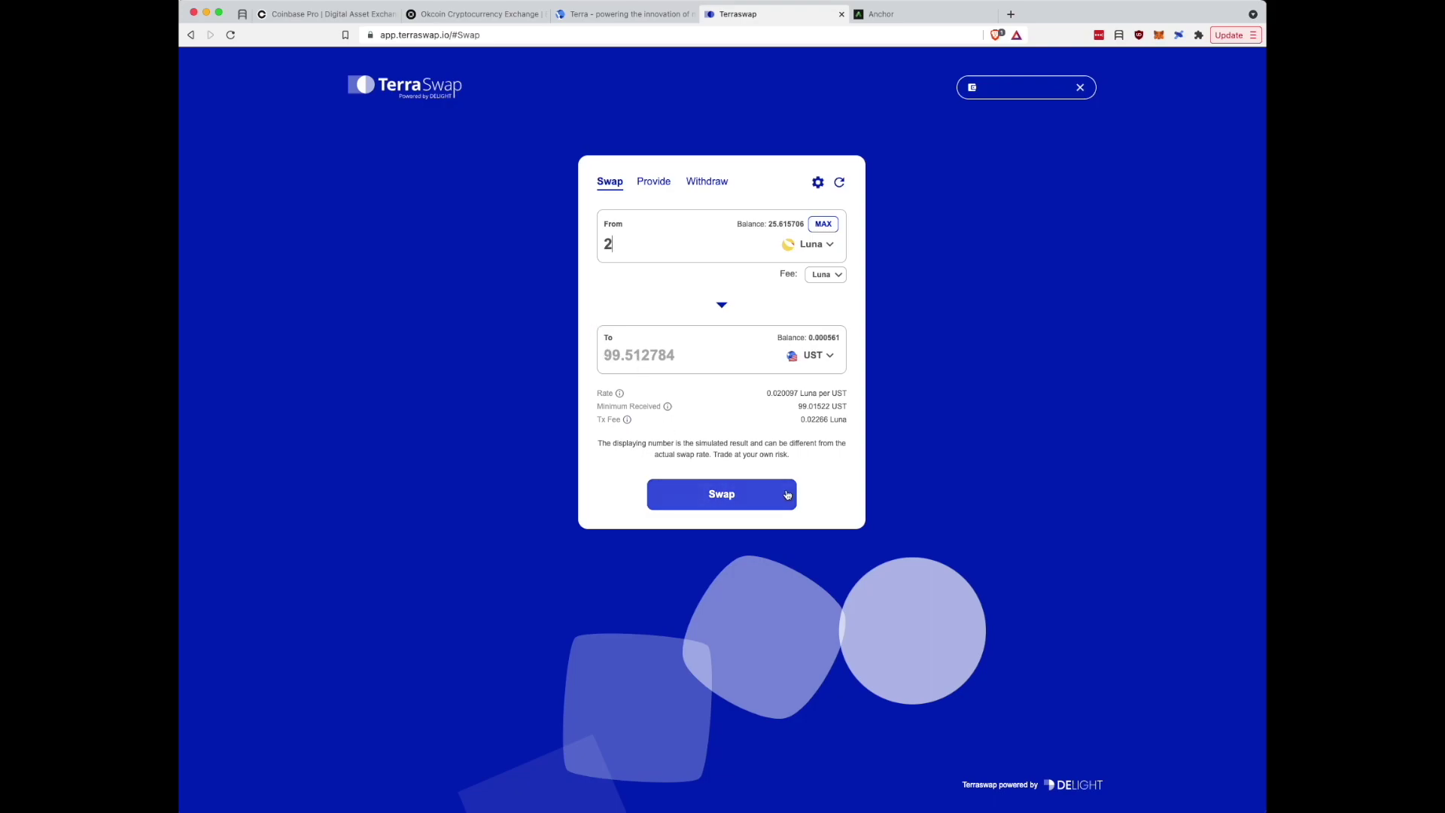
Submit the swap, enter the wallet password with saving for 24 hours enabled, post the transaction and close the completion summary.
click(711, 502)
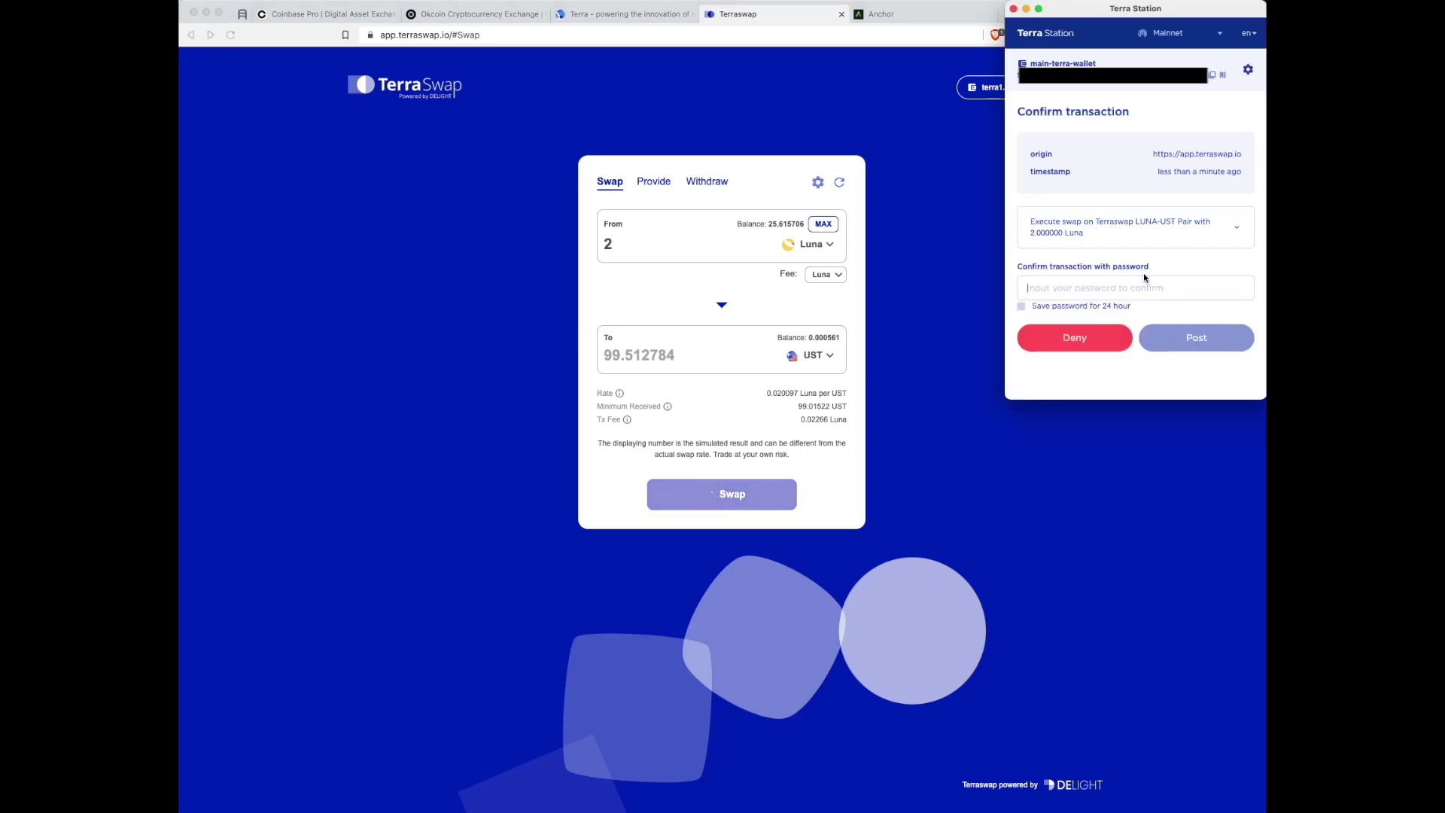
click(1022, 307)
click(1063, 294)
key(super+v)
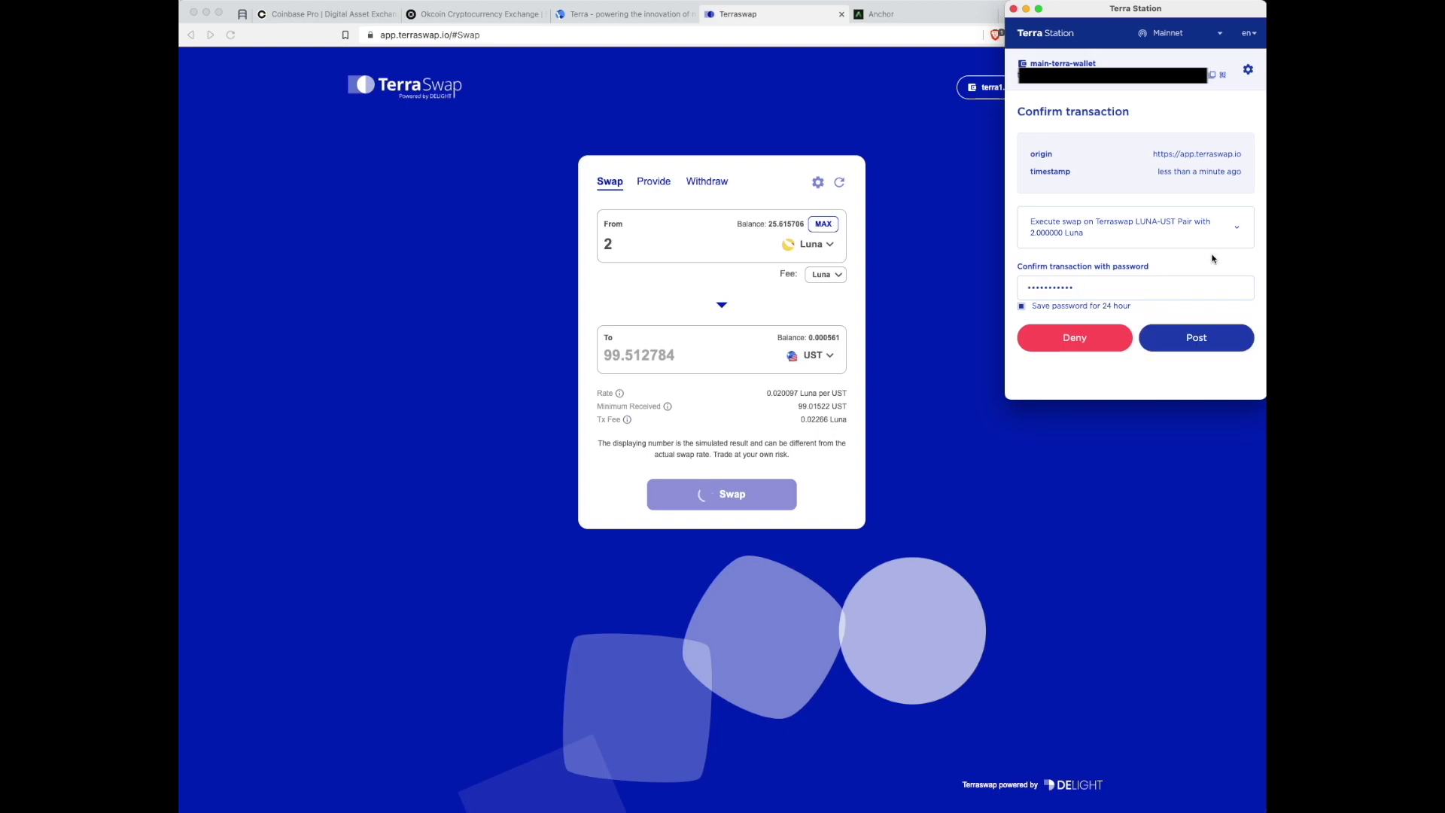
click(1198, 339)
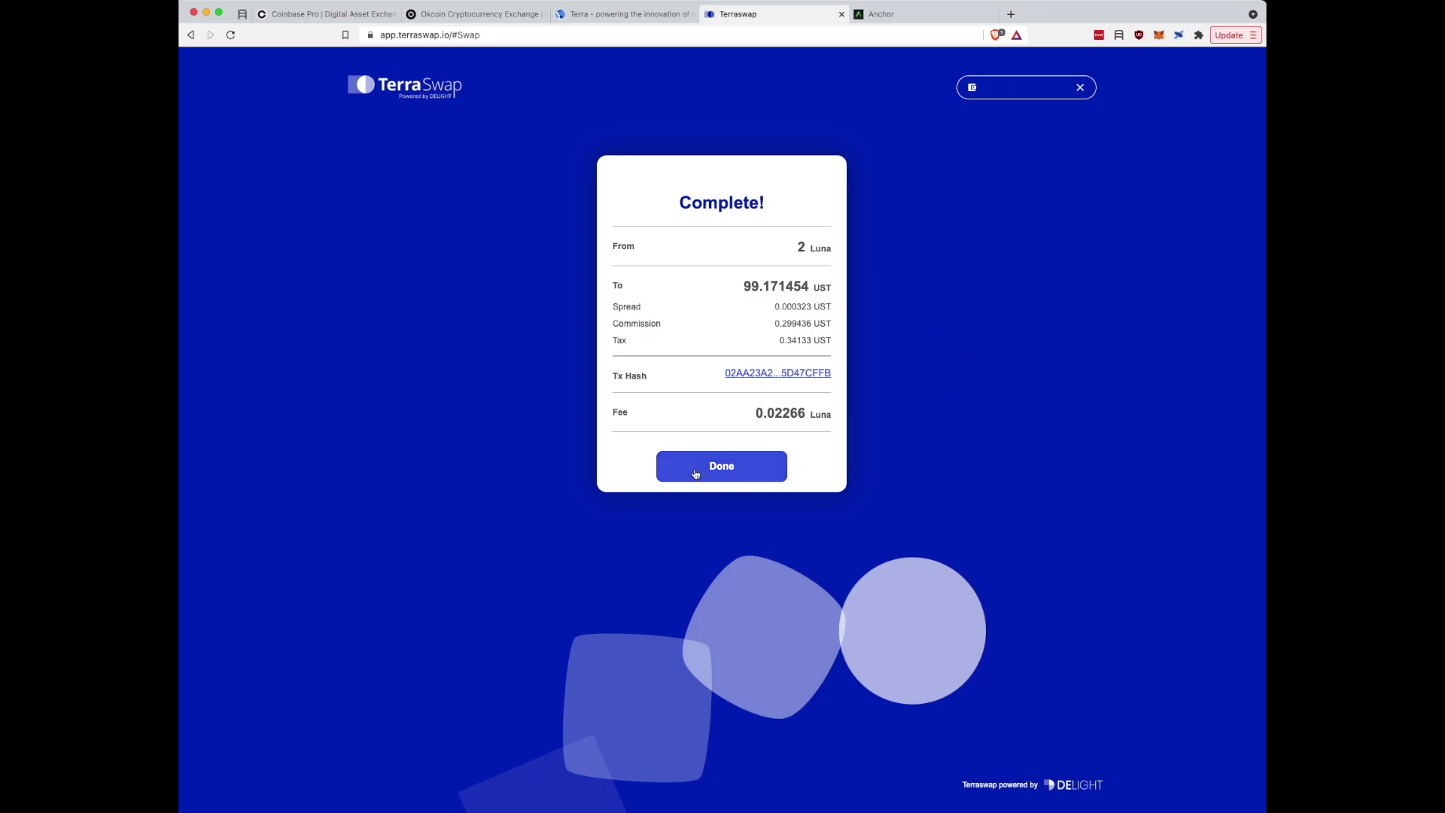
click(744, 471)
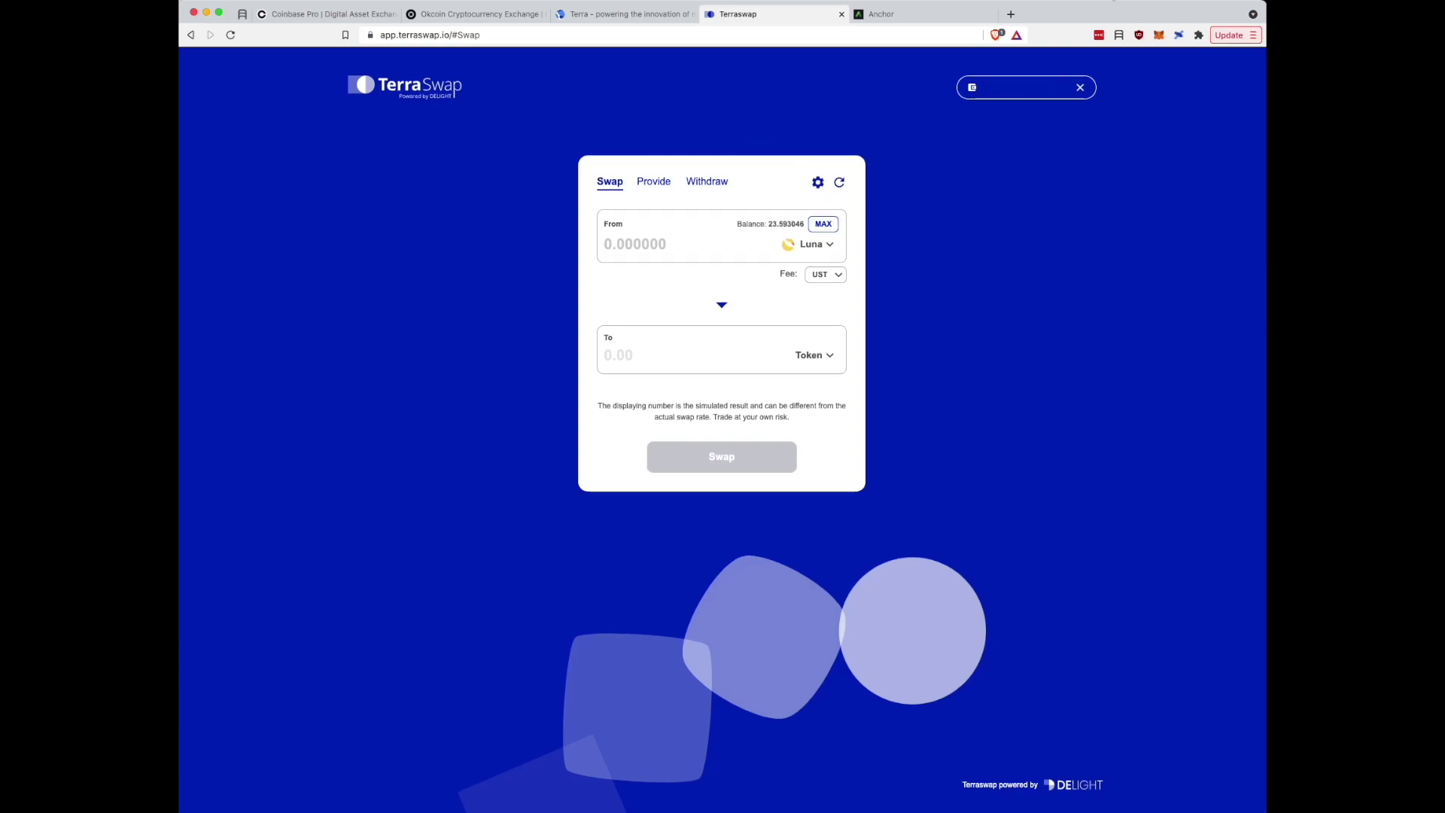
Check the Luna and UST balances in the Terra Station wallet, before and after switching to Anchor's Earn page.
click(1183, 34)
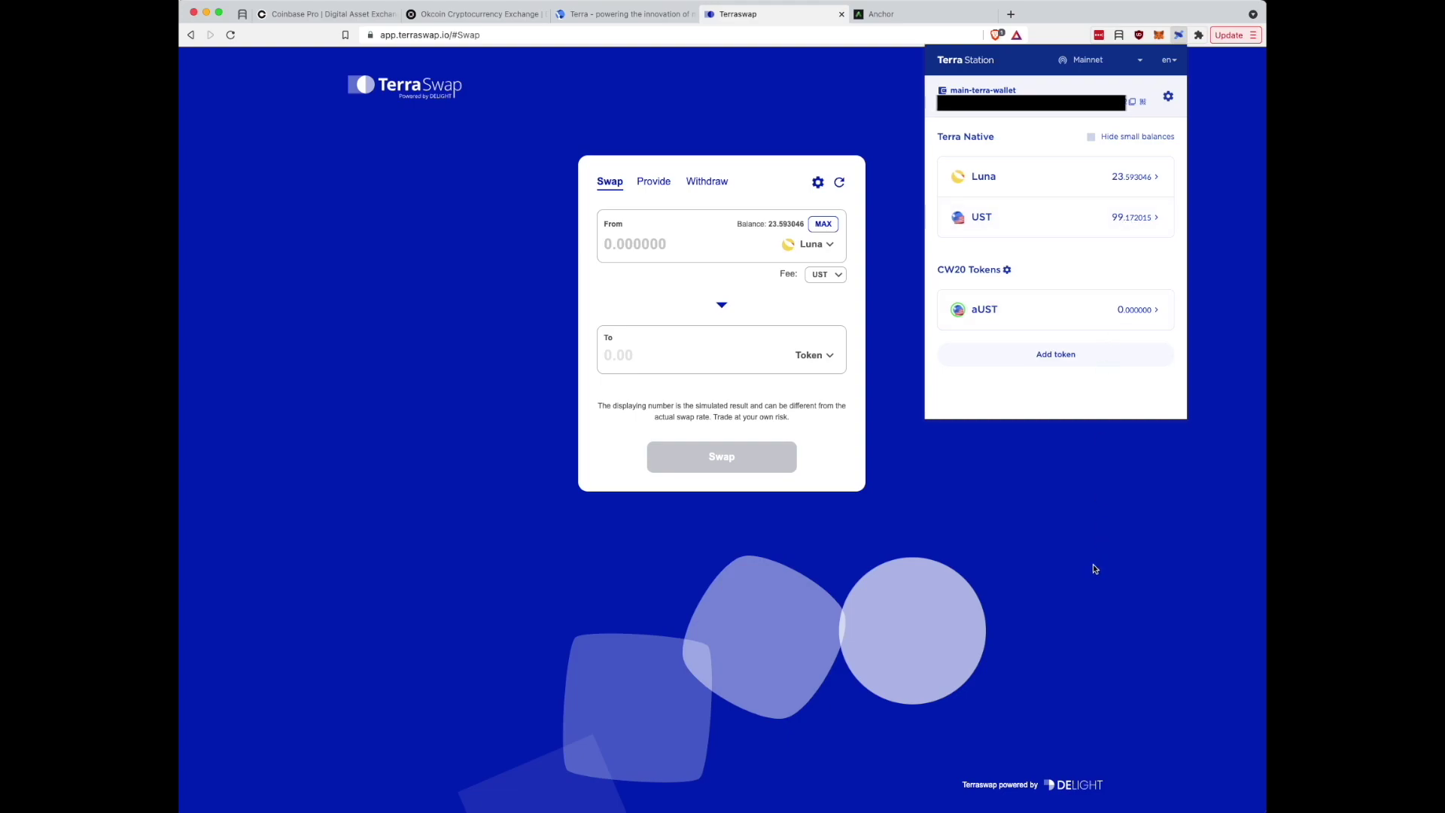
click(1024, 519)
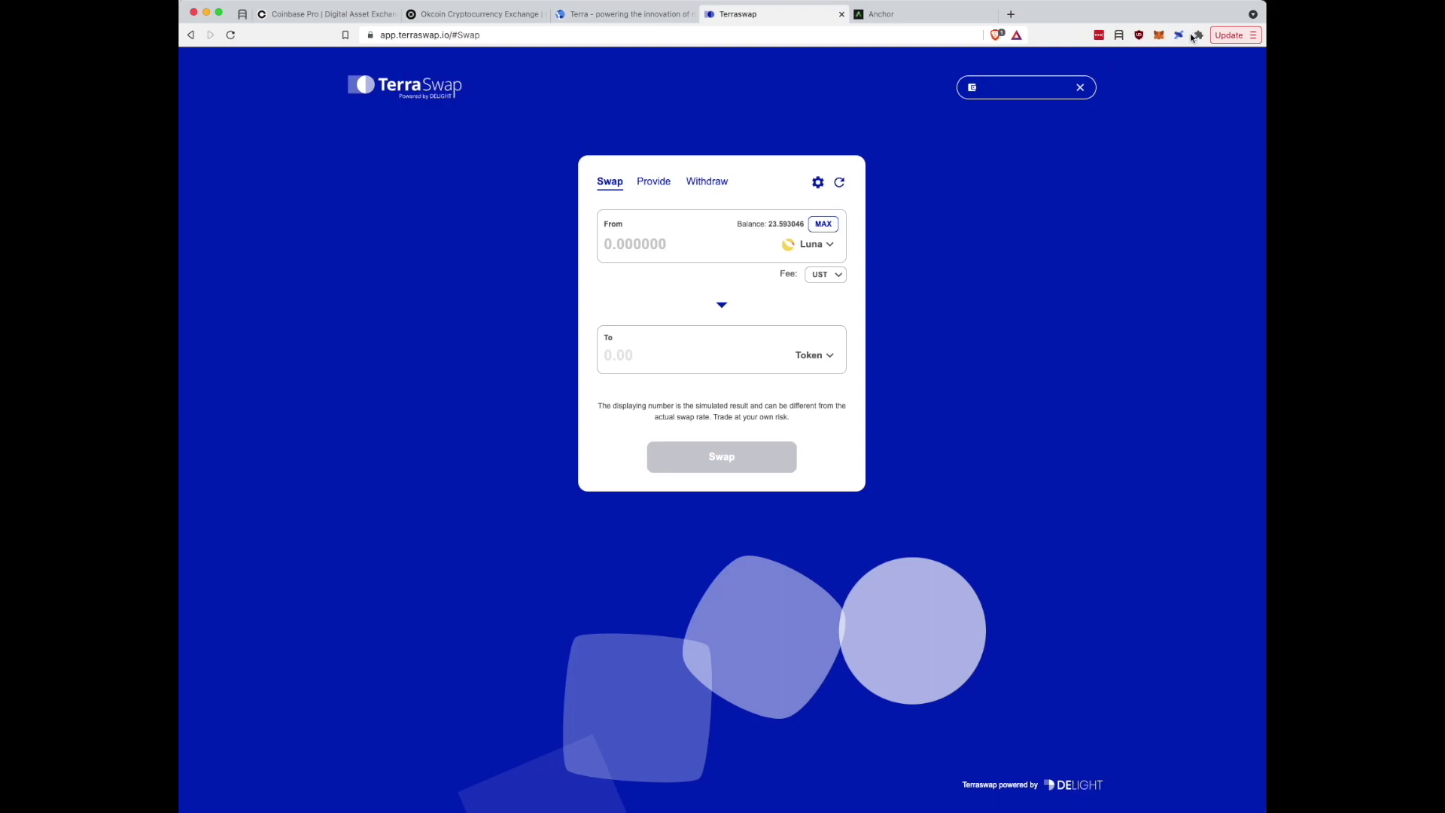
click(918, 15)
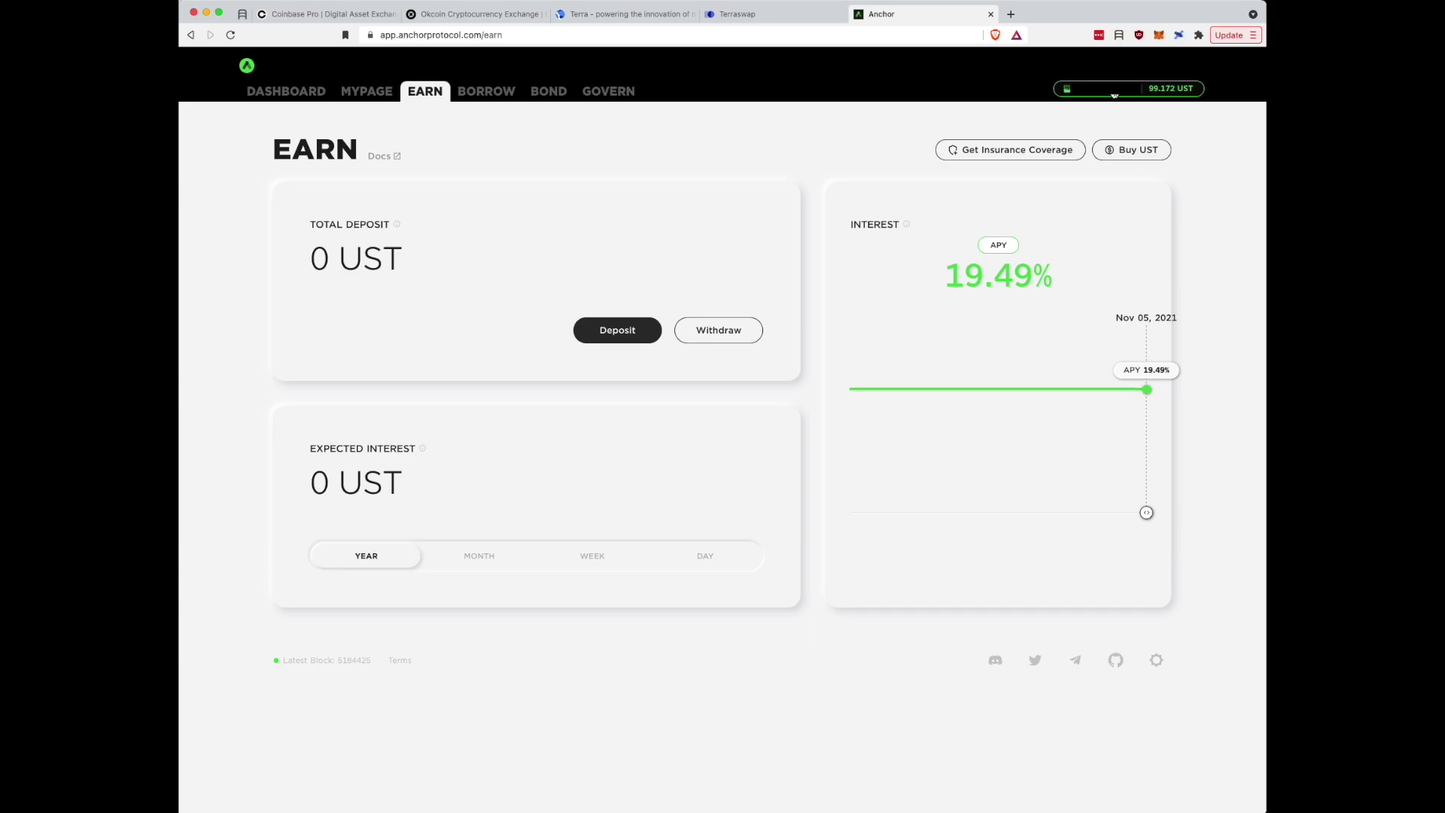
click(1179, 36)
click(779, 164)
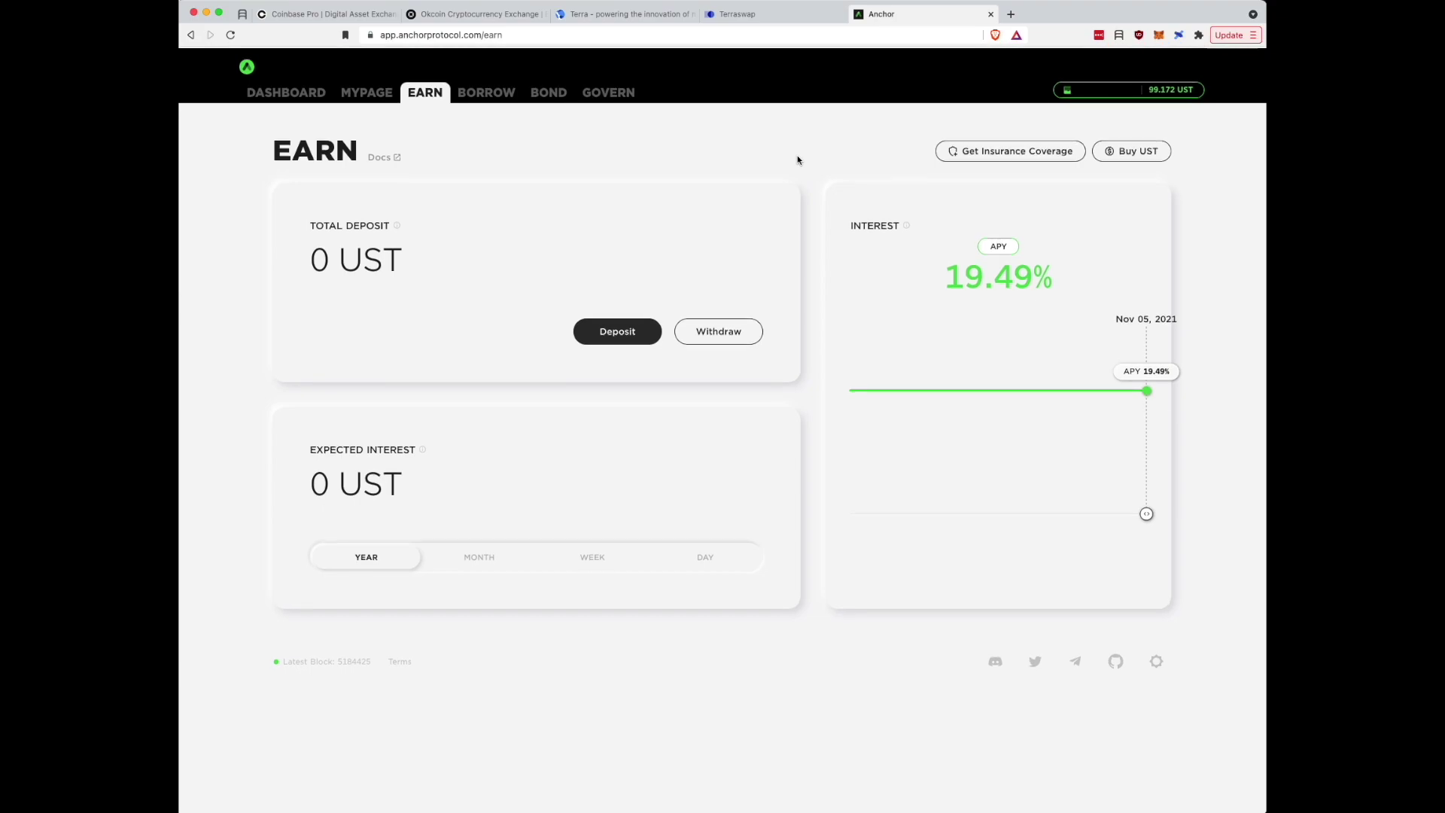
Start a UST deposit on Anchor's Earn page and set the amount to 90 UST.
click(608, 340)
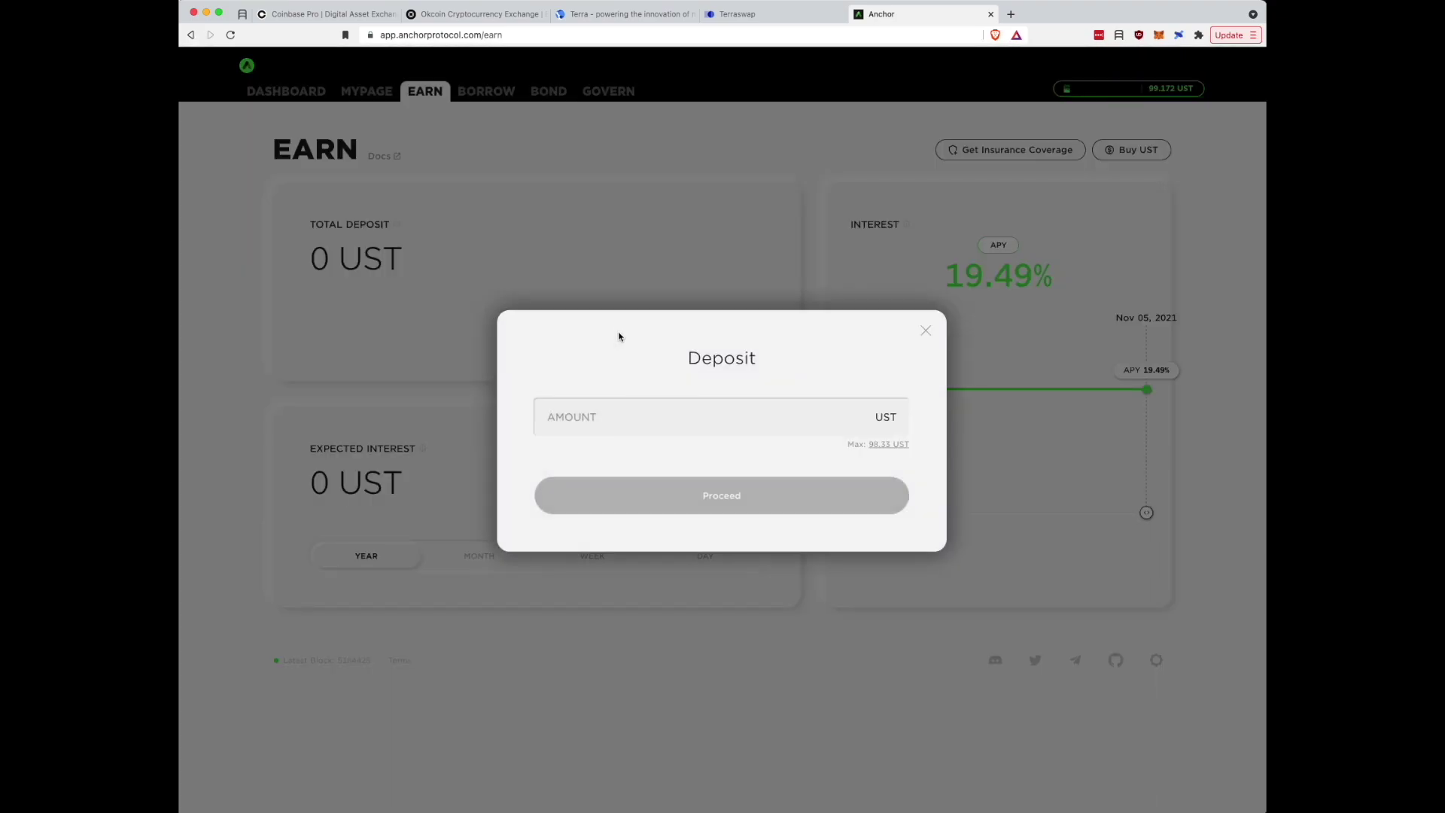
click(880, 446)
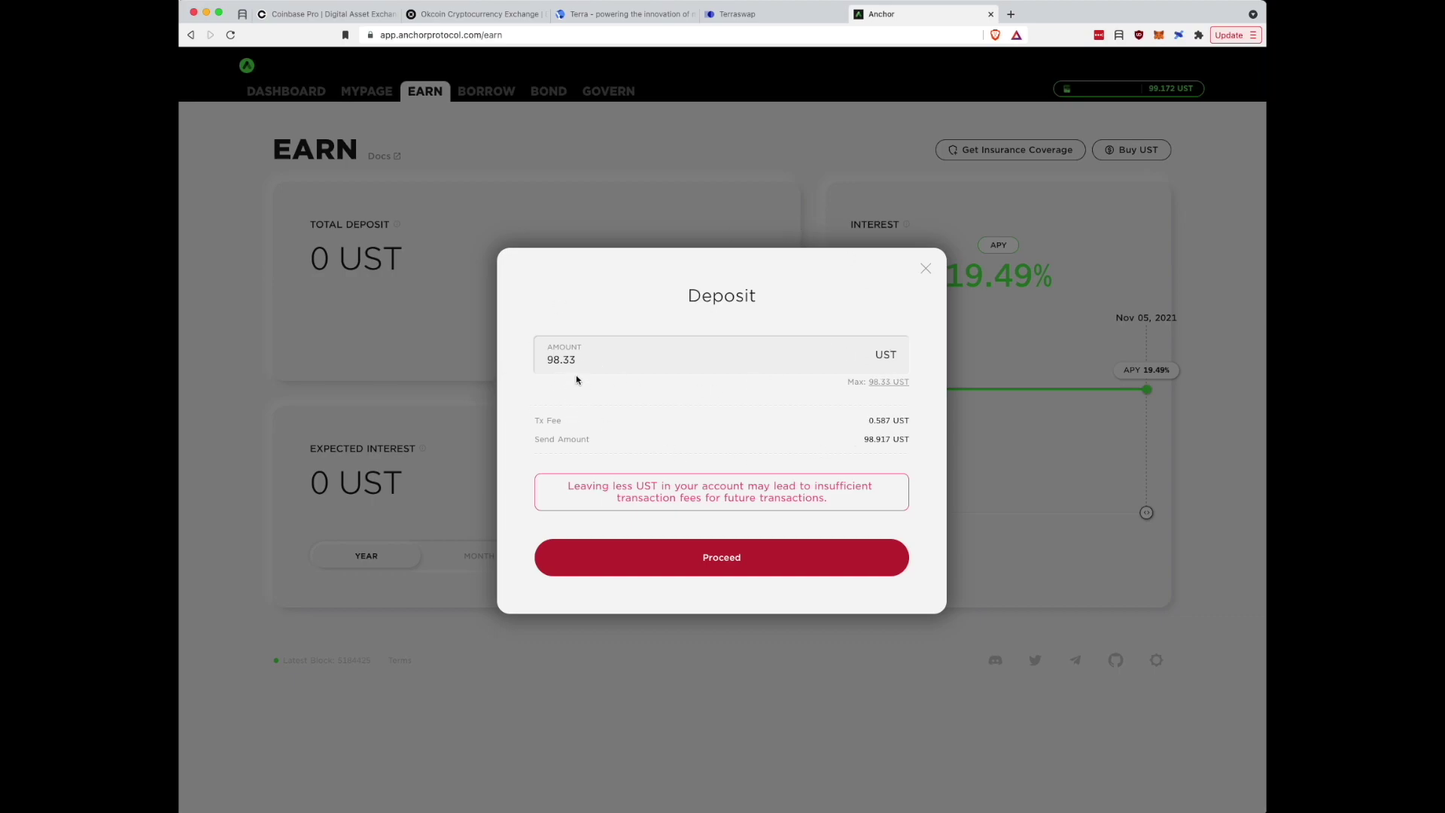
drag(580, 362, 527, 355)
text(9)
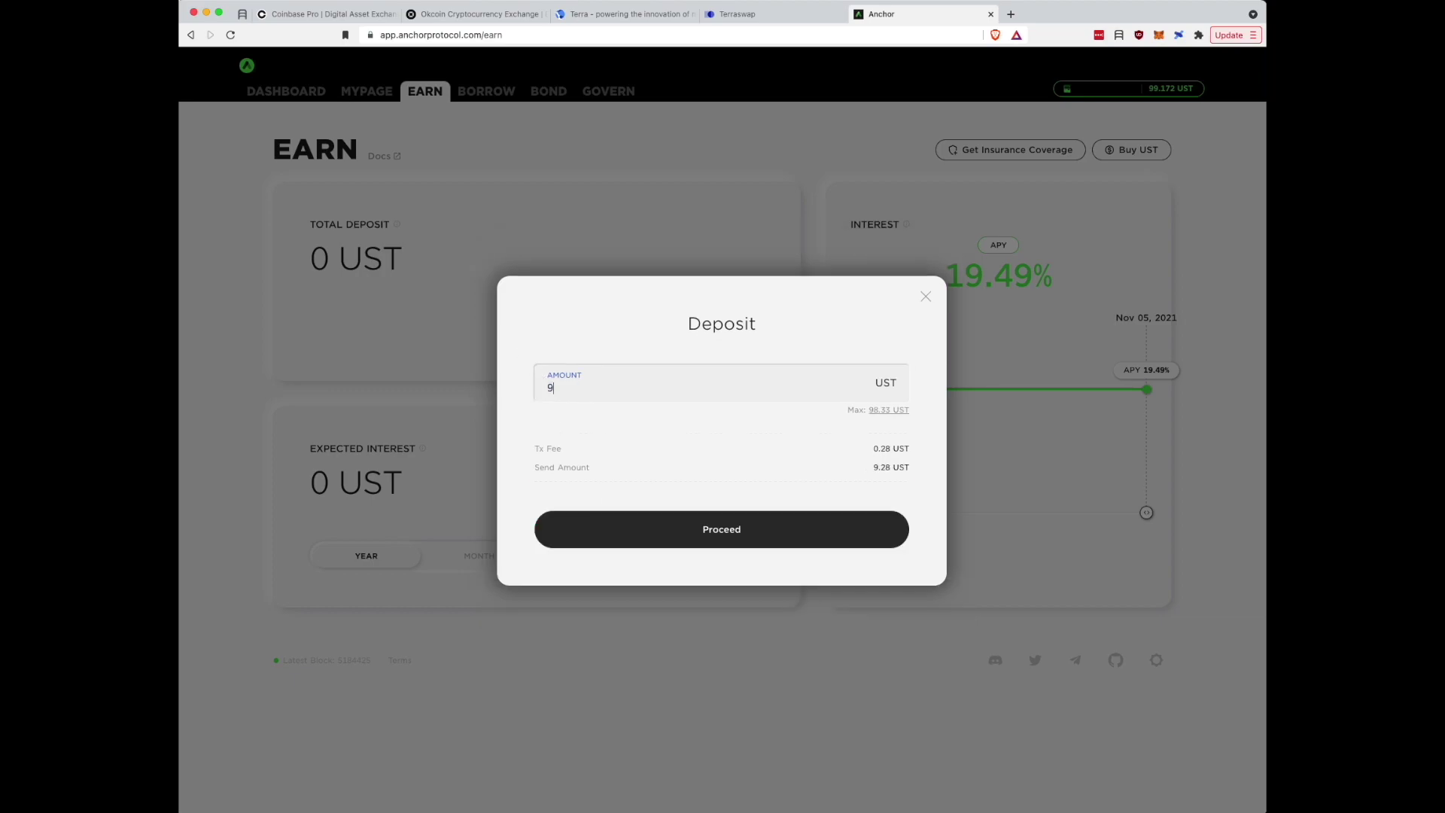
text(5)
text(0)
key(BackSpace)
key(BackSpace)
text(0)
Proceed with the Anchor deposit, post the transaction in Terra Station and close the completion summary.
click(711, 530)
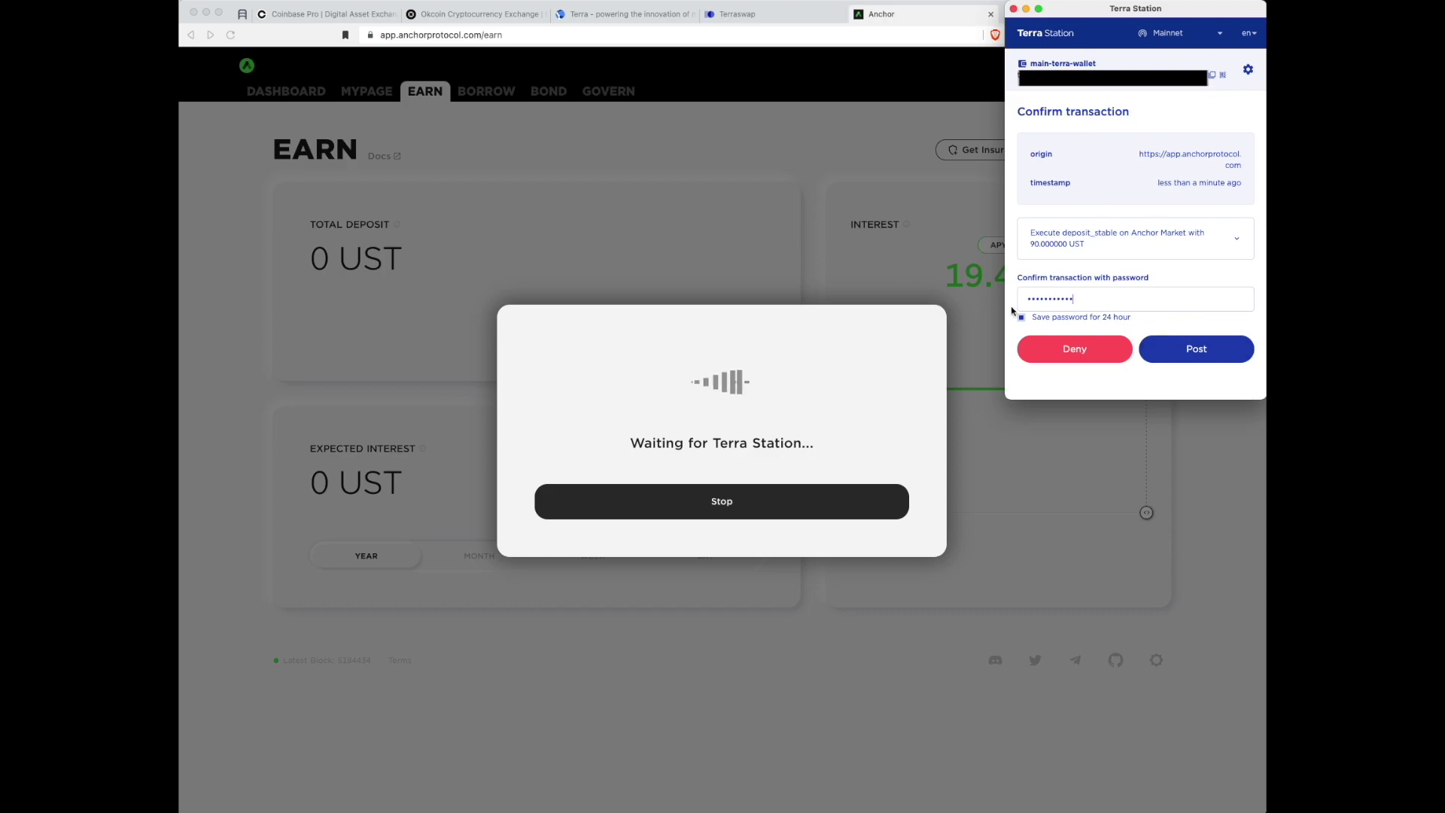
click(1201, 358)
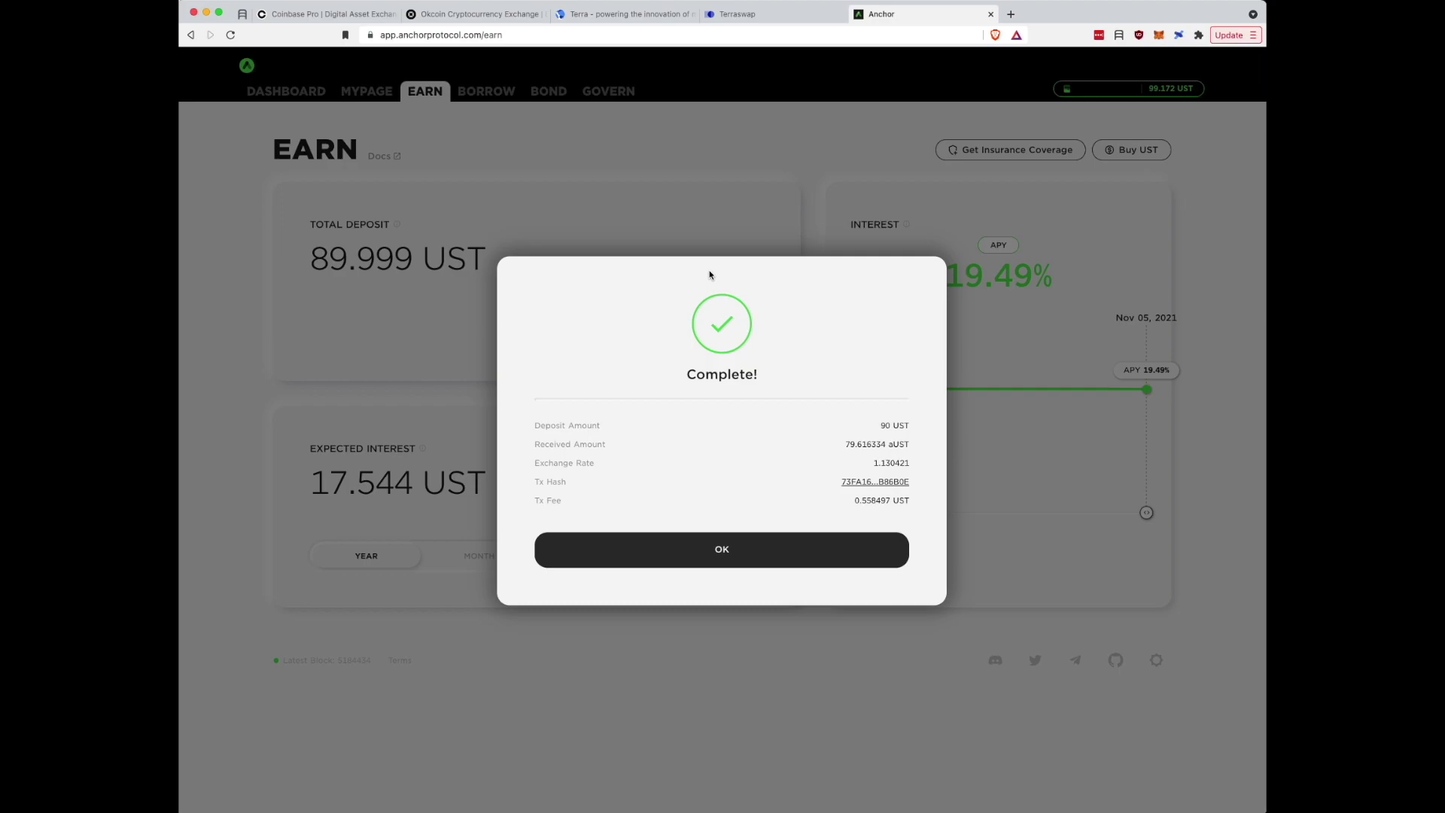
click(732, 554)
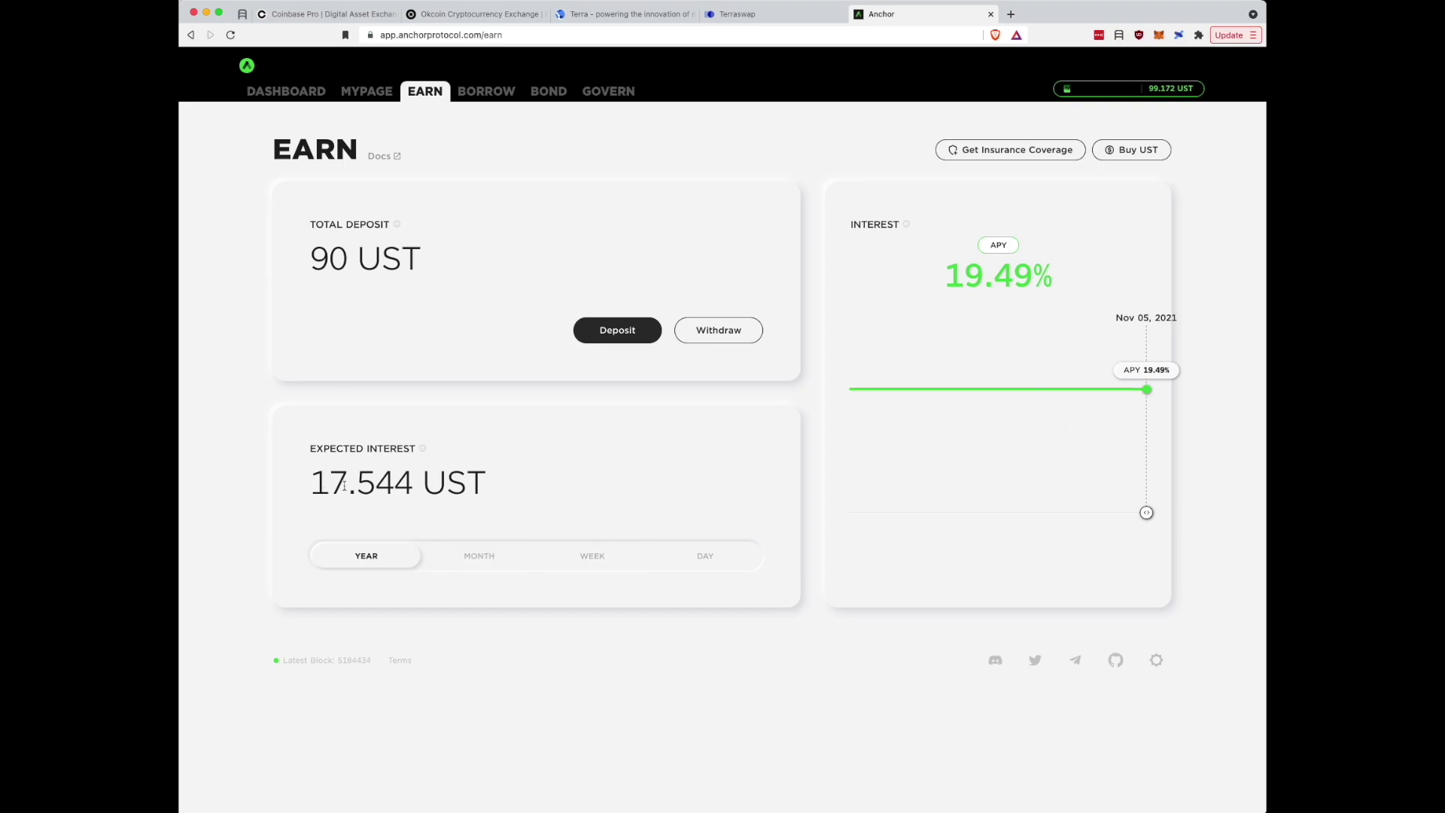
Examine the expected interest on the deposit per month, week and day, and return to the yearly view.
drag(312, 482, 410, 493)
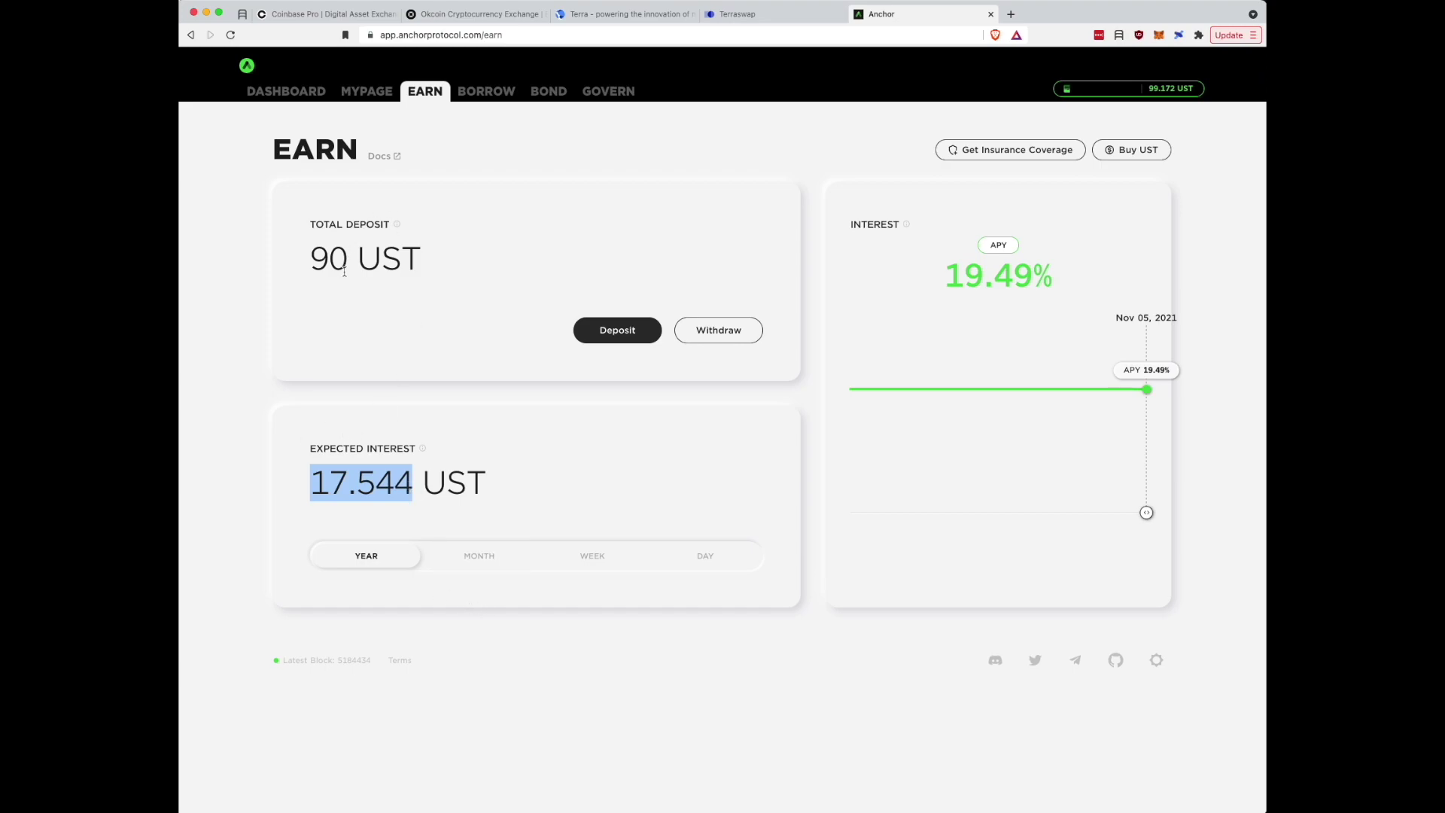
click(472, 559)
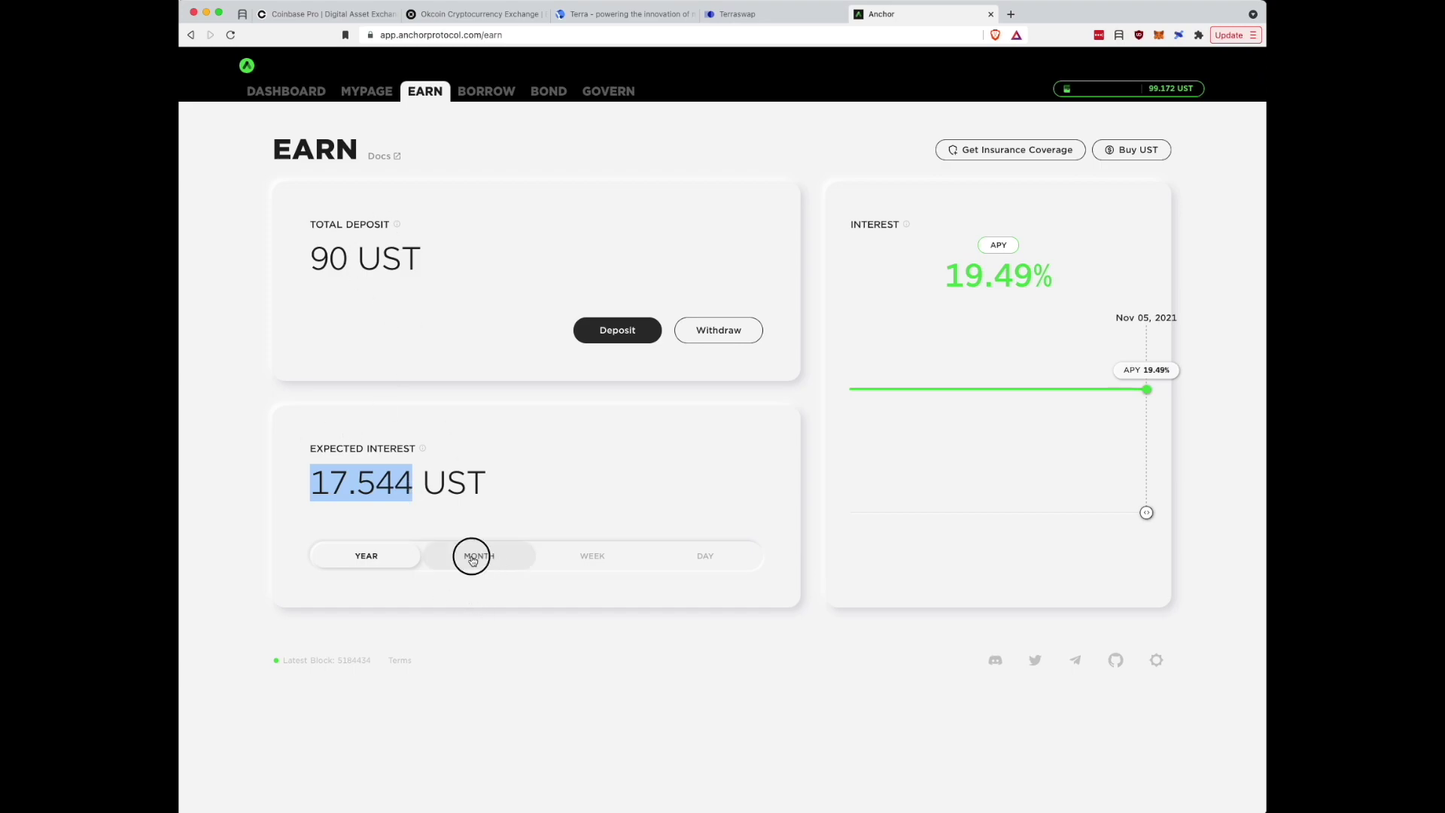
click(602, 563)
click(714, 566)
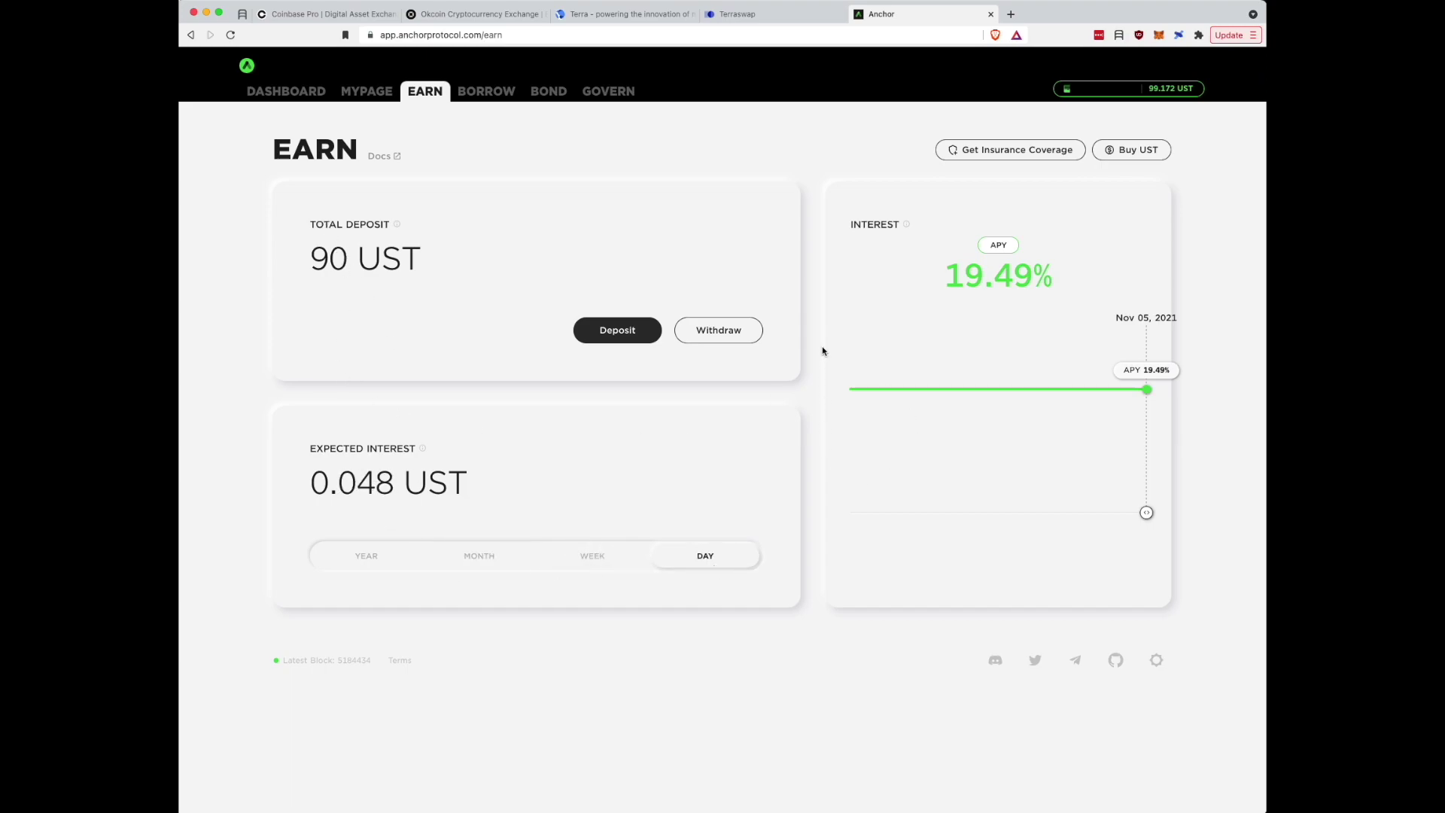
click(366, 551)
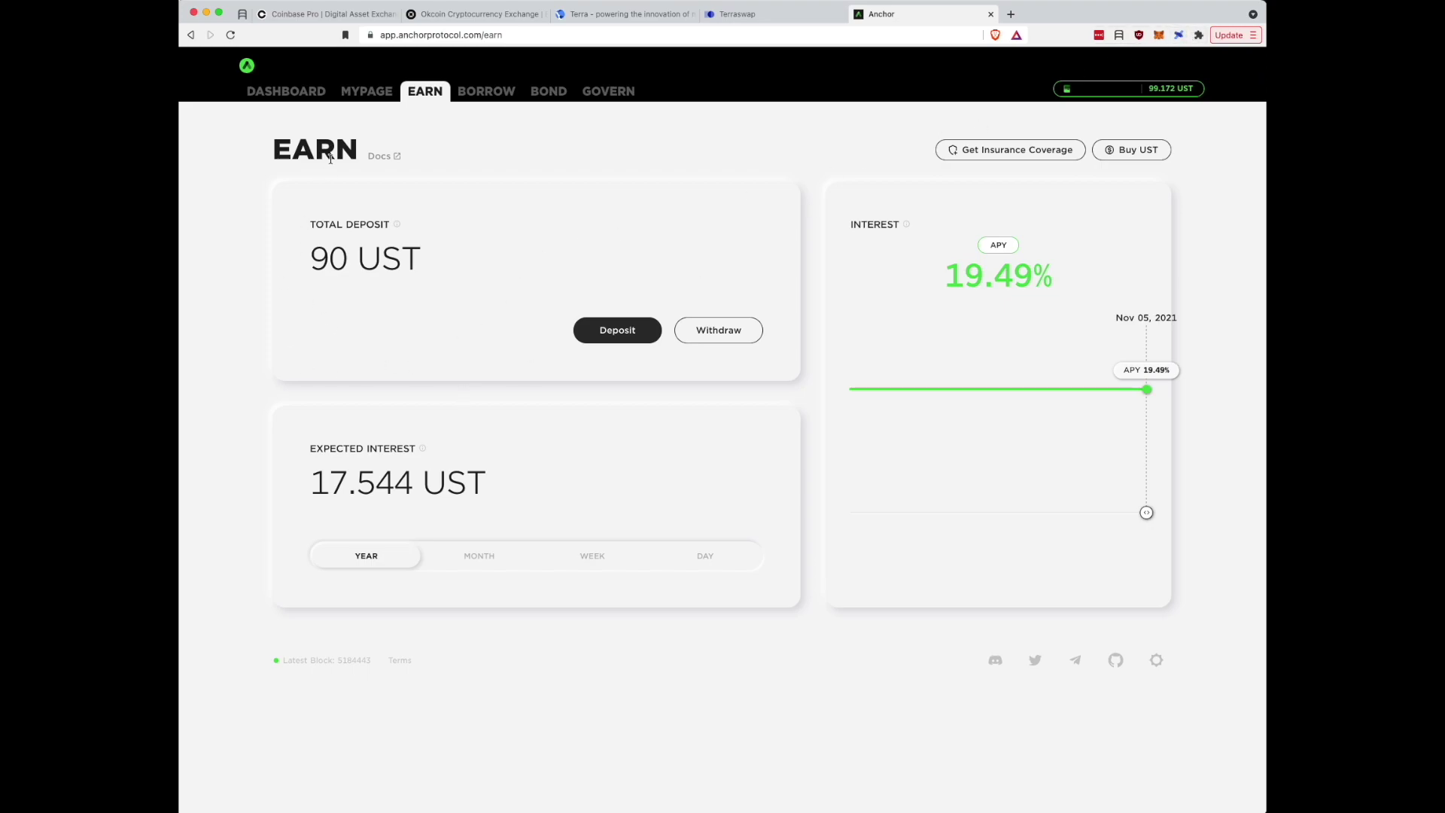
Examine the Luna, UST and aUST balances in the Terra Station wallet and close the wallet.
click(1178, 36)
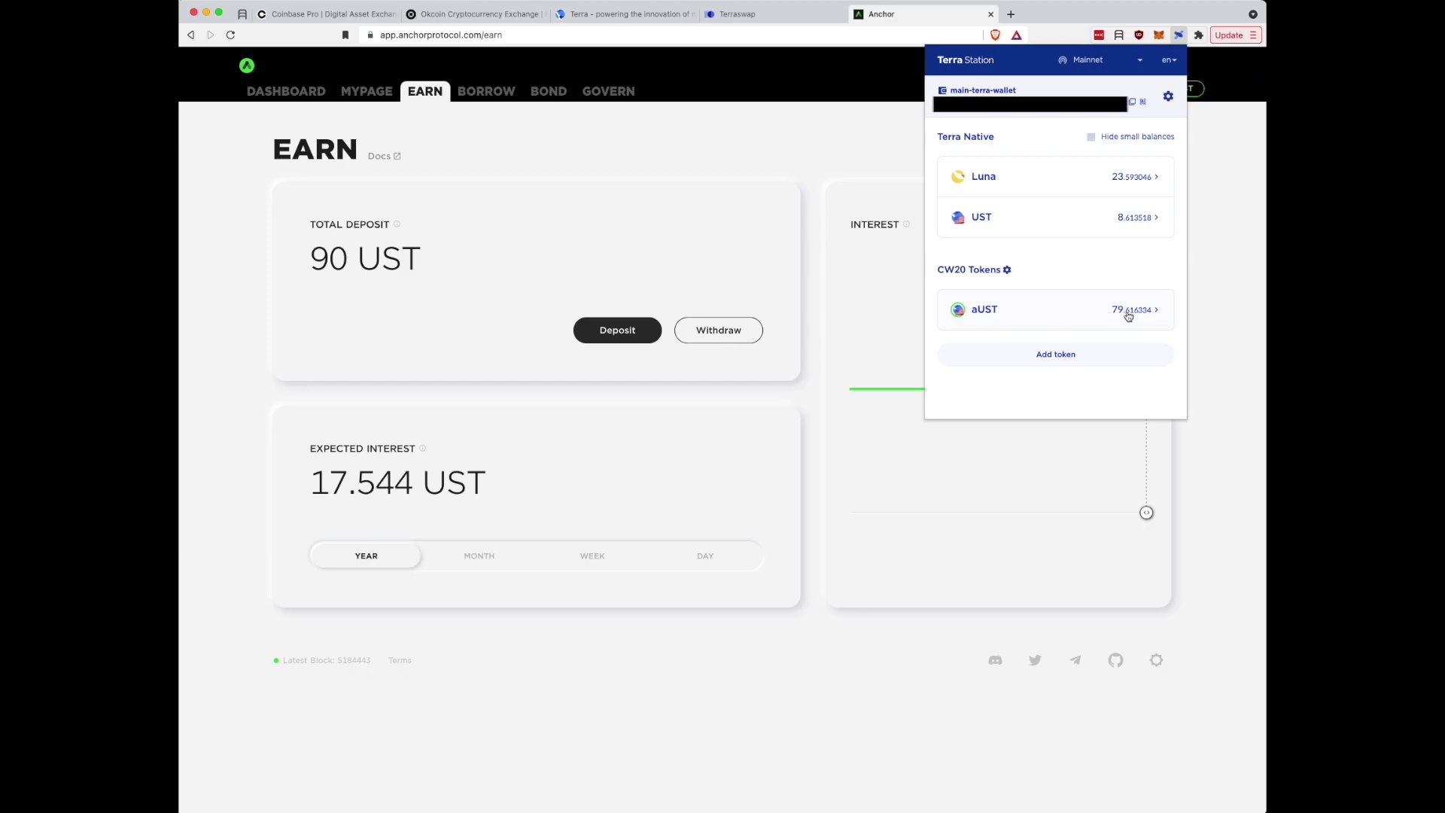
click(926, 444)
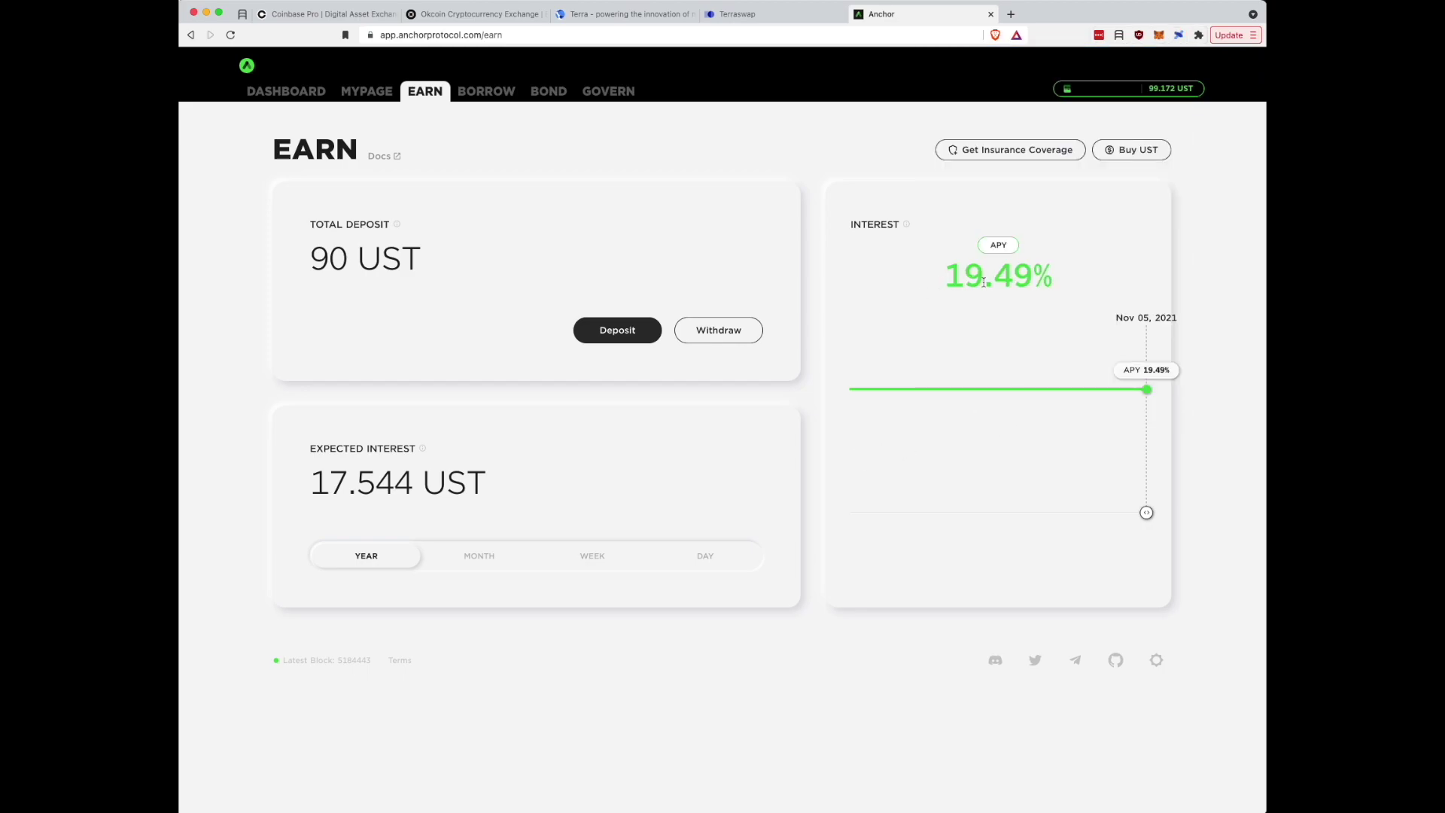
click(1179, 36)
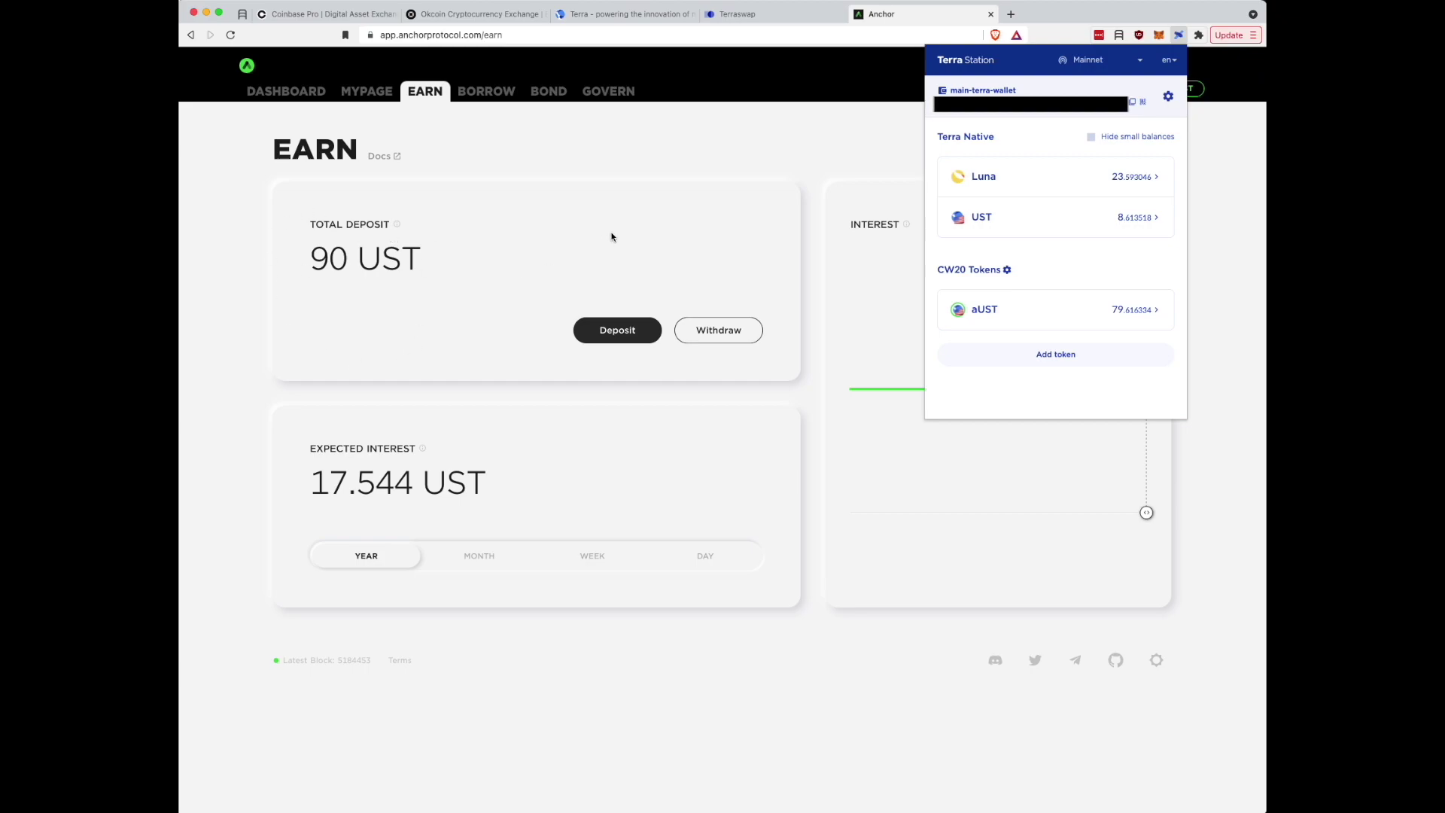
click(835, 146)
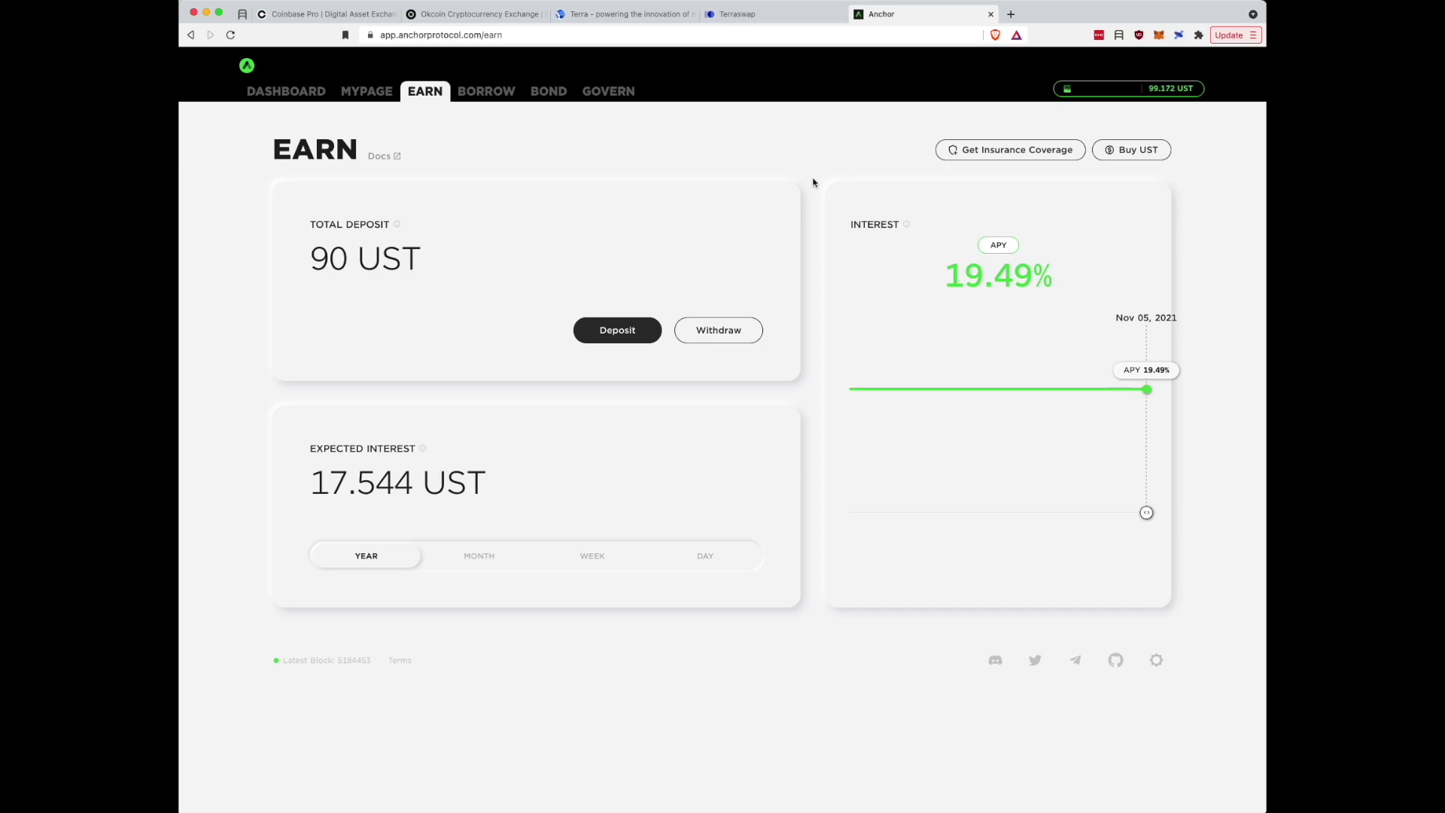
Revisit the Okcoin, Anchor and Terraswap pages and finish on the Okcoin dashboard.
click(492, 15)
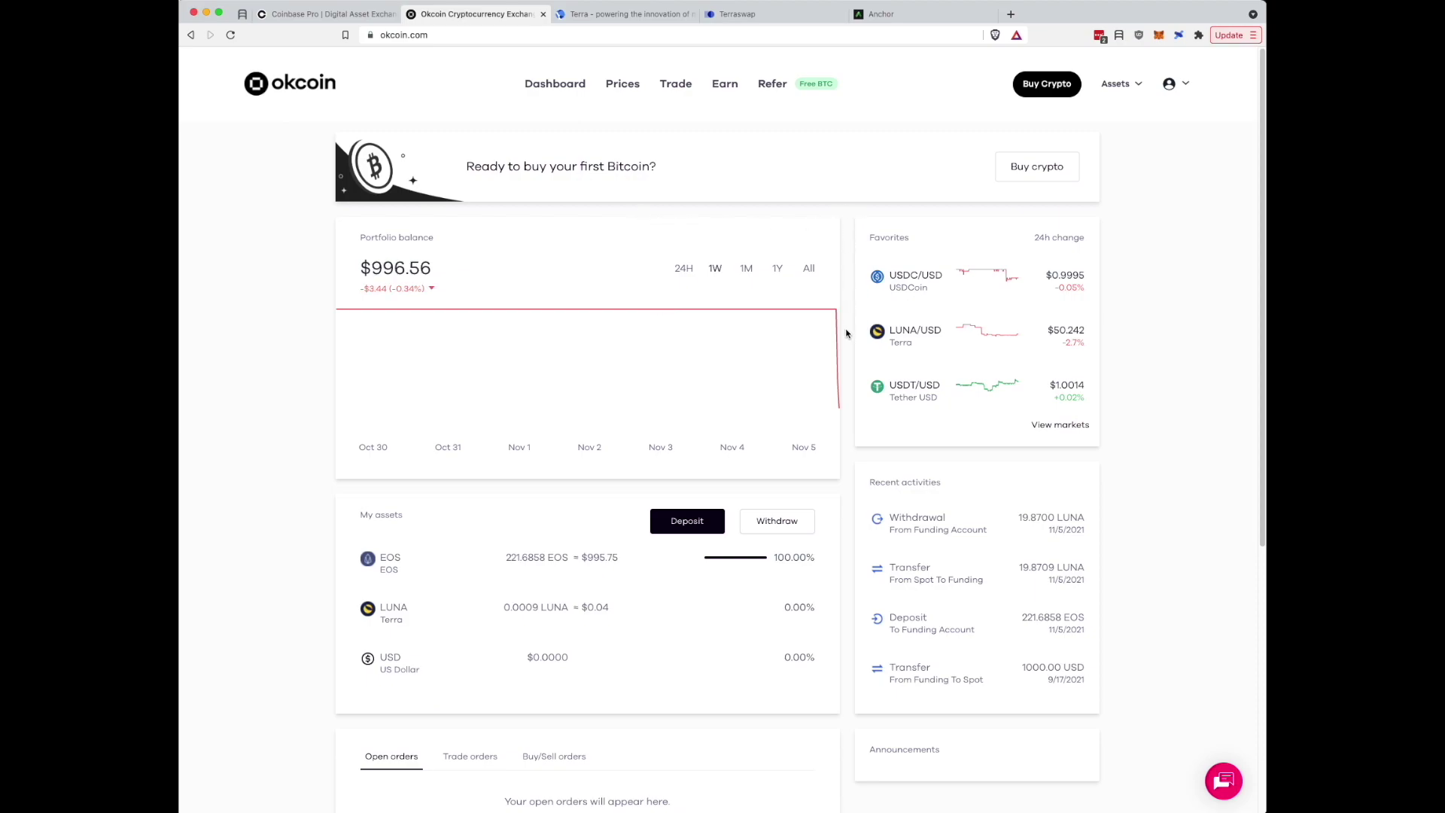
click(911, 15)
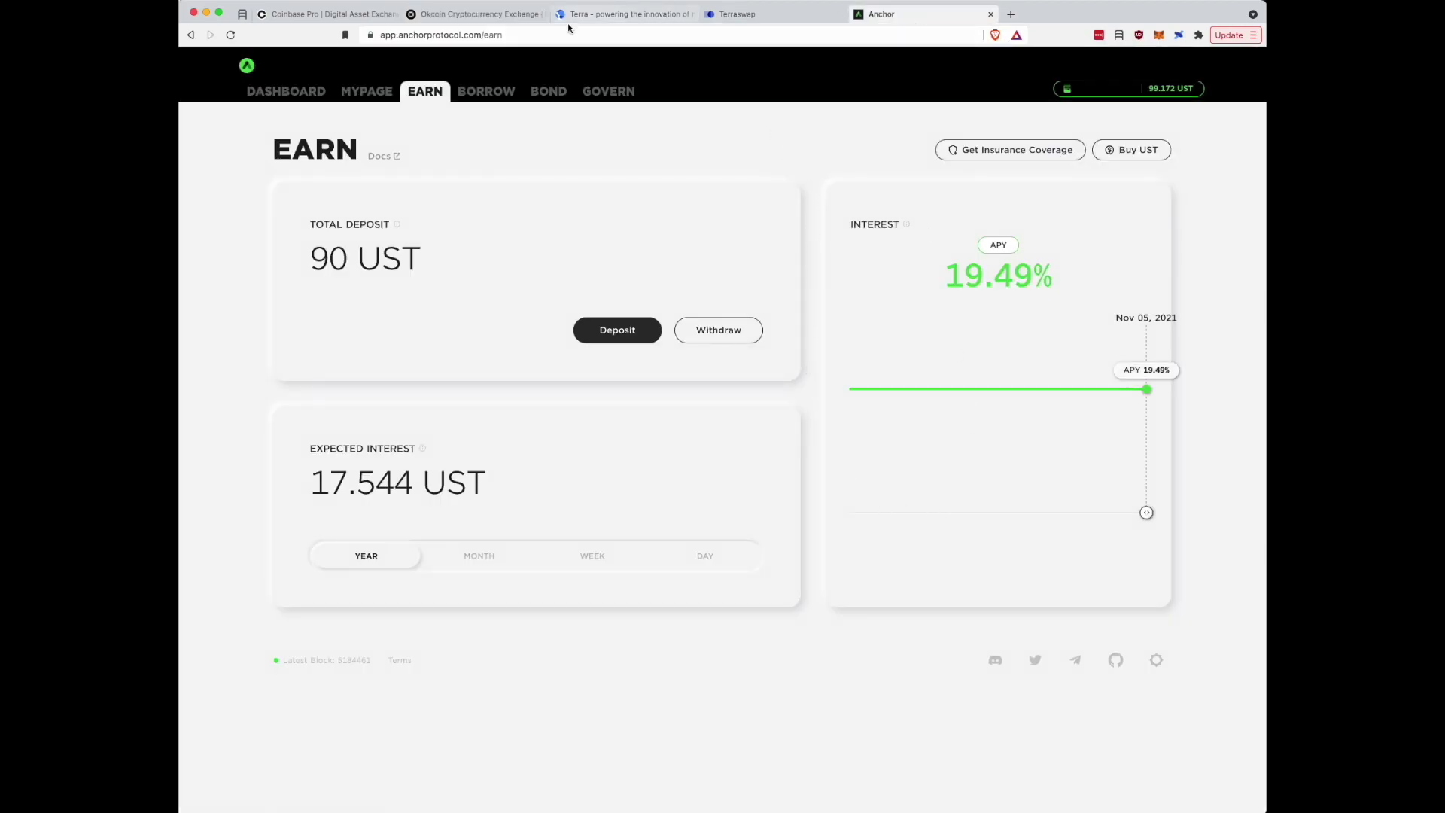
click(769, 18)
click(923, 16)
click(465, 13)
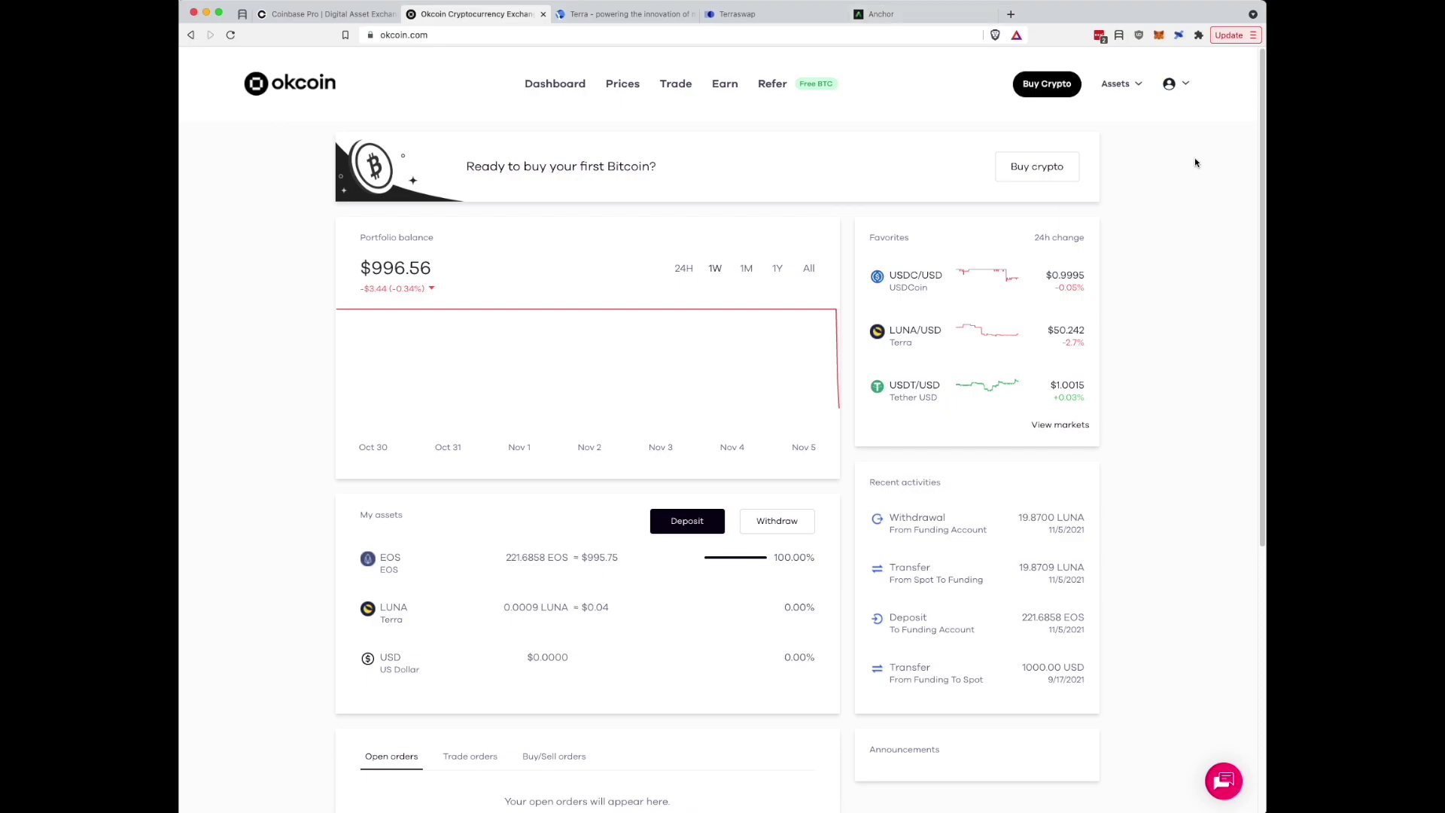
scroll(1196, 163, up, 1)
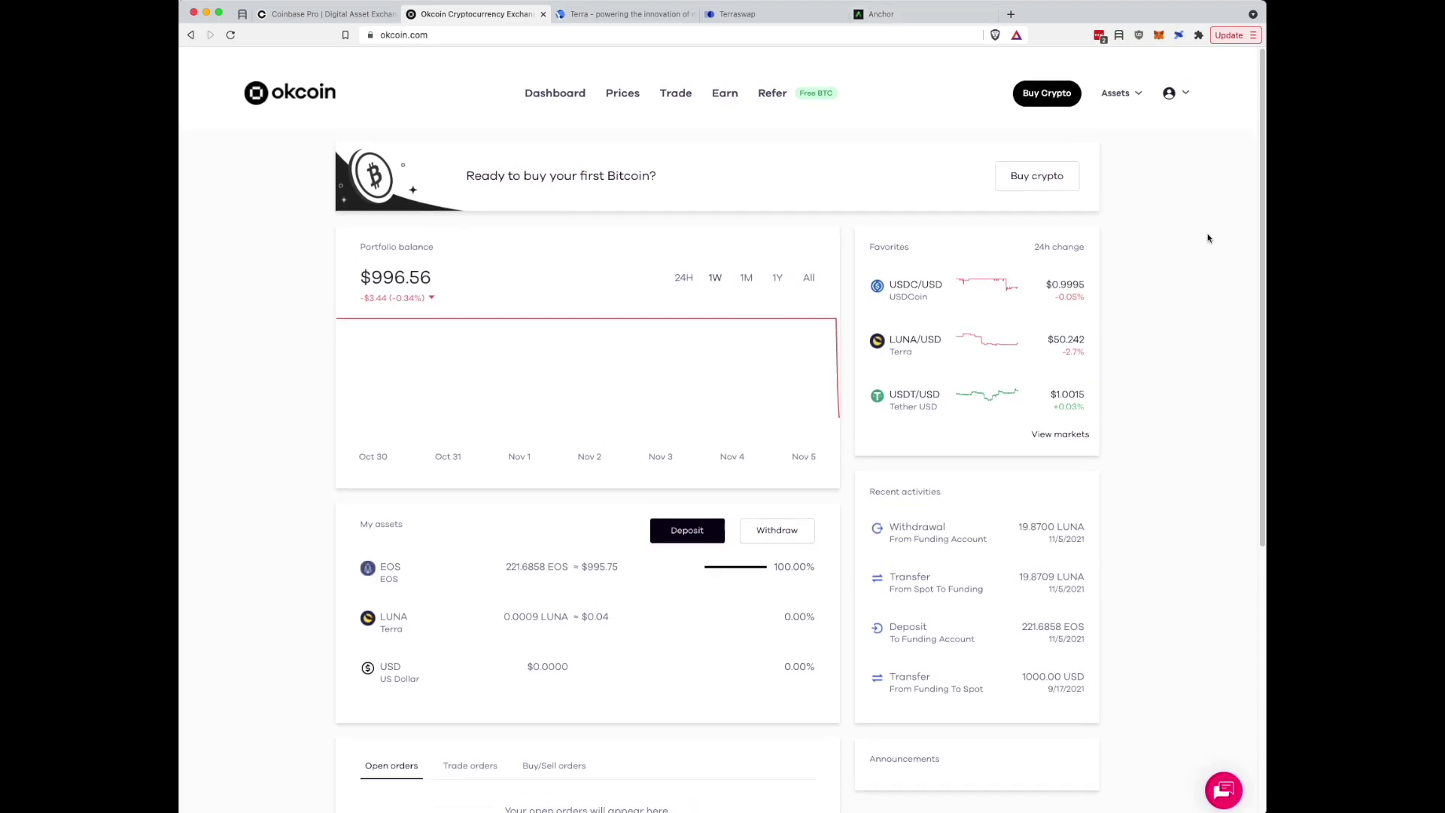